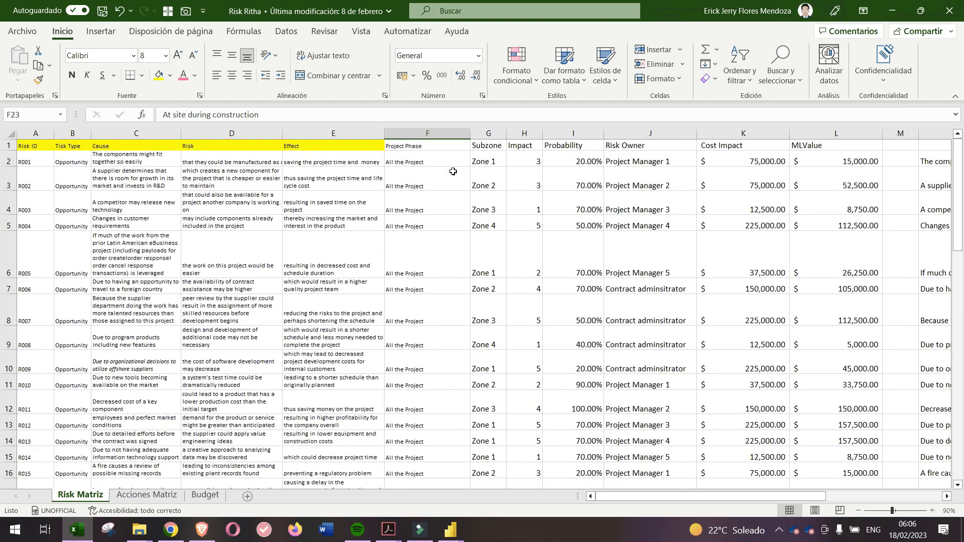
# - Review the Project Phase and Subzone columns on the Risk Matriz sheet
pyautogui.scroll(8, 454, 302)
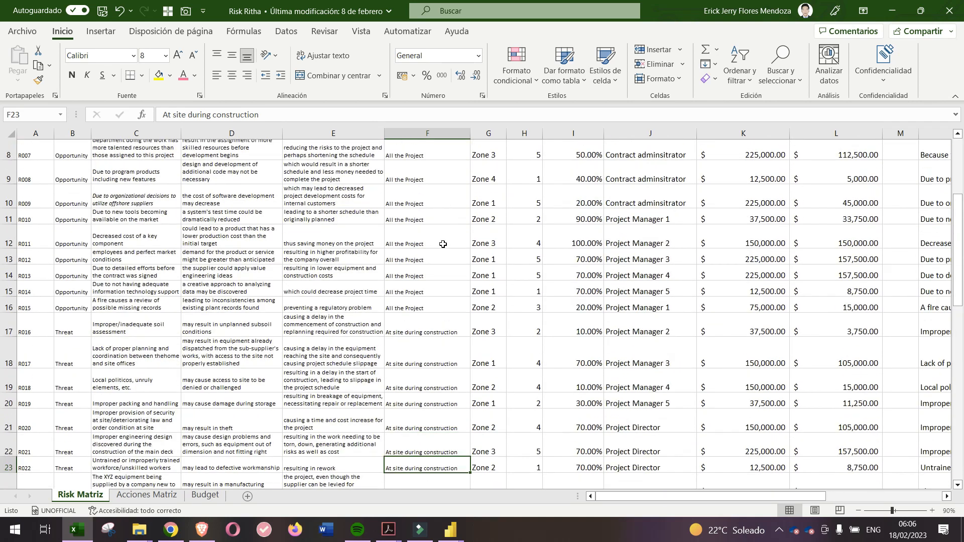
pyautogui.moveTo(415, 162); pyautogui.dragTo(402, 308)
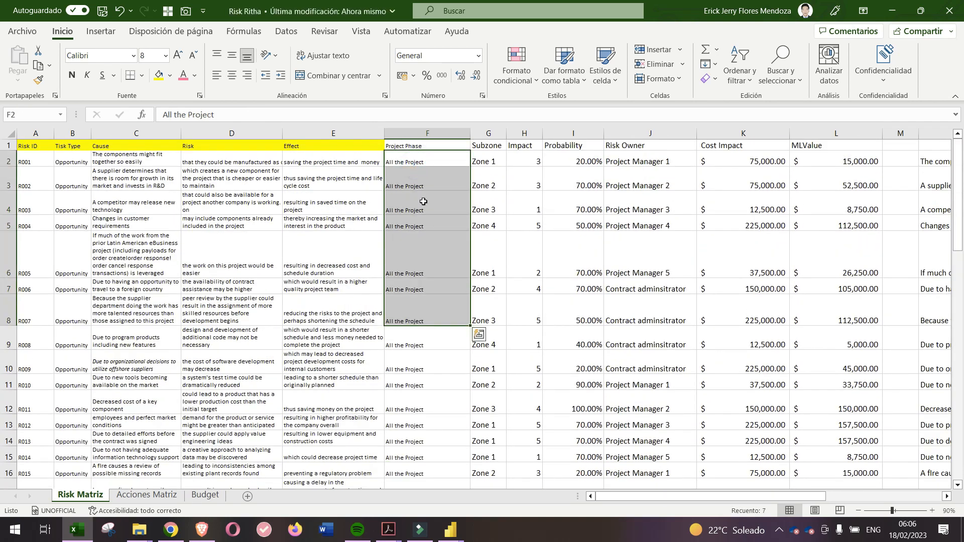
pyautogui.click(475, 164)
pyautogui.click(493, 146)
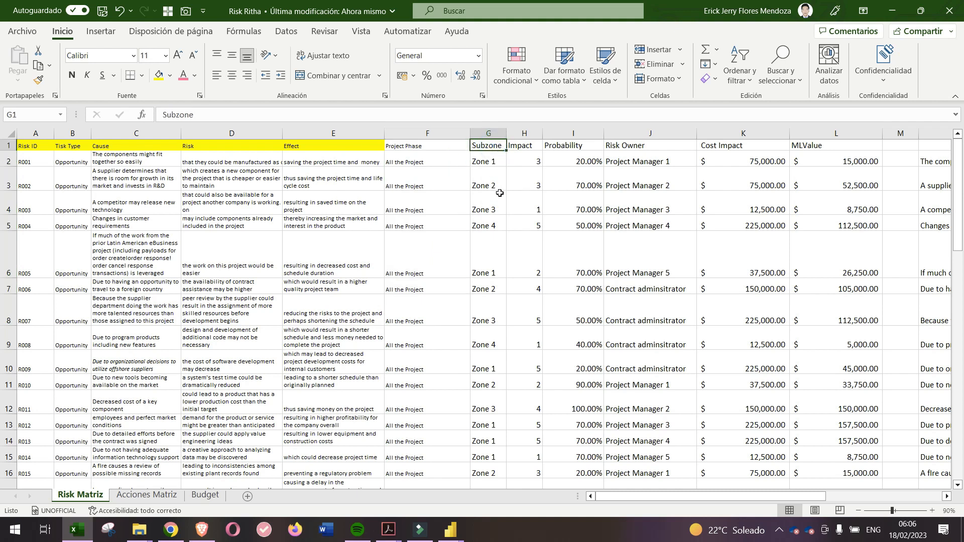
pyautogui.scroll(-3, 81, 278)
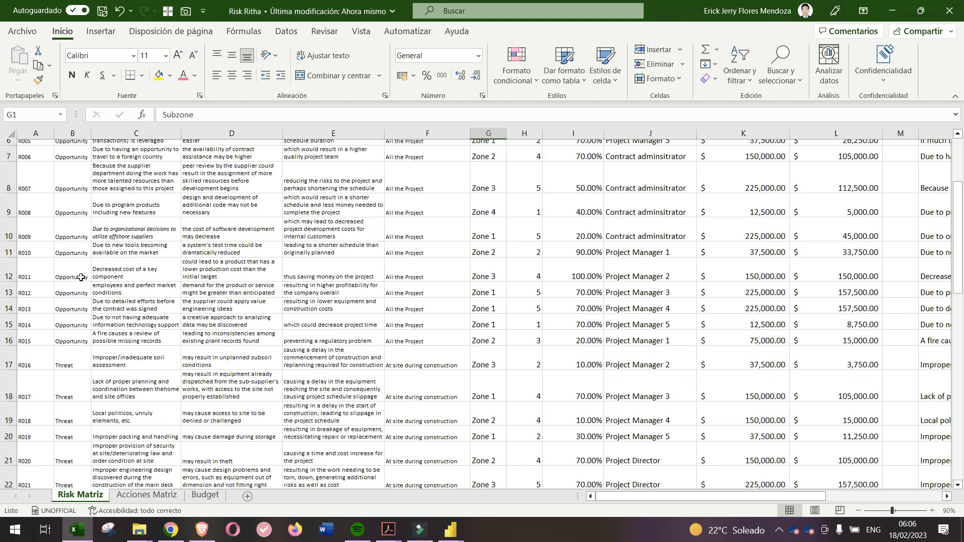
pyautogui.scroll(3, 477, 216)
pyautogui.moveTo(487, 161); pyautogui.dragTo(498, 346)
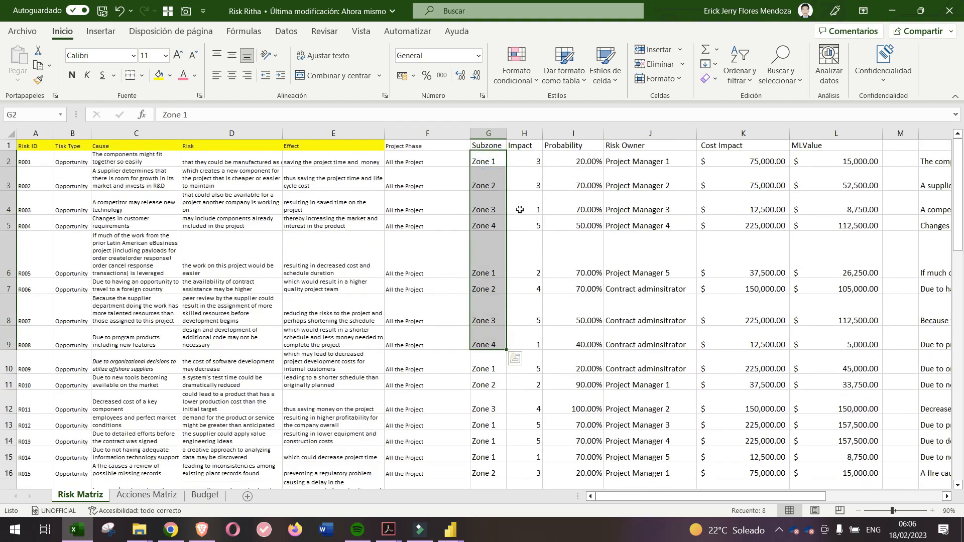
# - Examine the Impact and Probability formulas of the first risk and the entries in the Risk Owner column
pyautogui.click(535, 167)
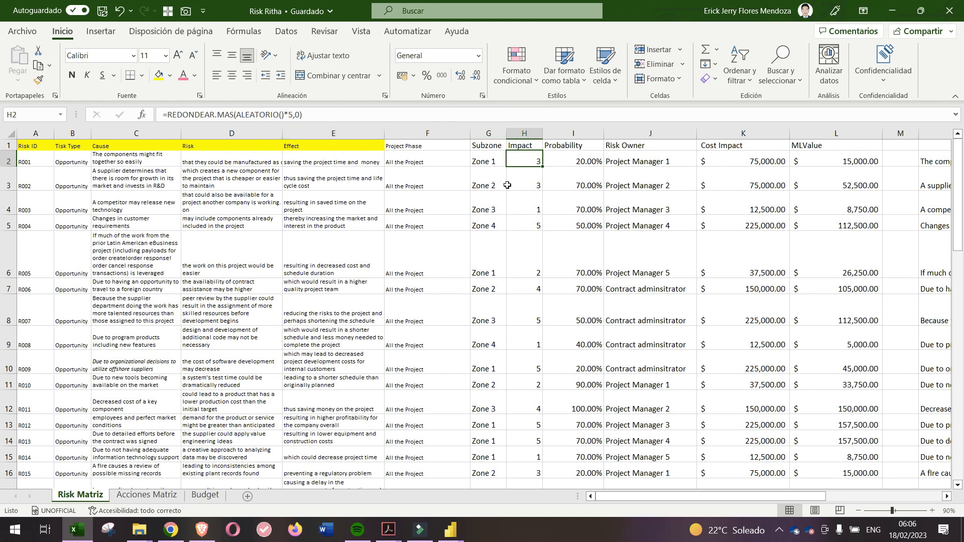
pyautogui.click(508, 186)
pyautogui.click(589, 161)
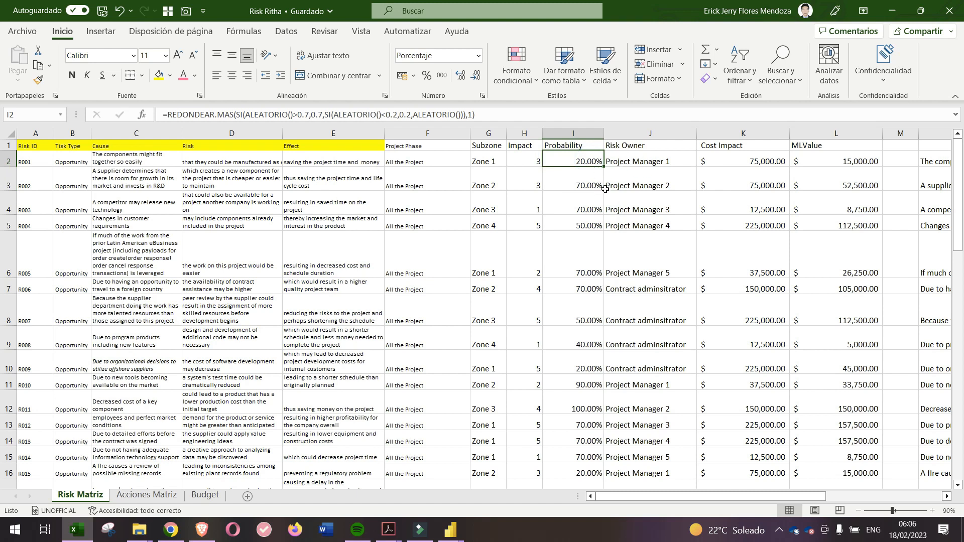
pyautogui.click(689, 165)
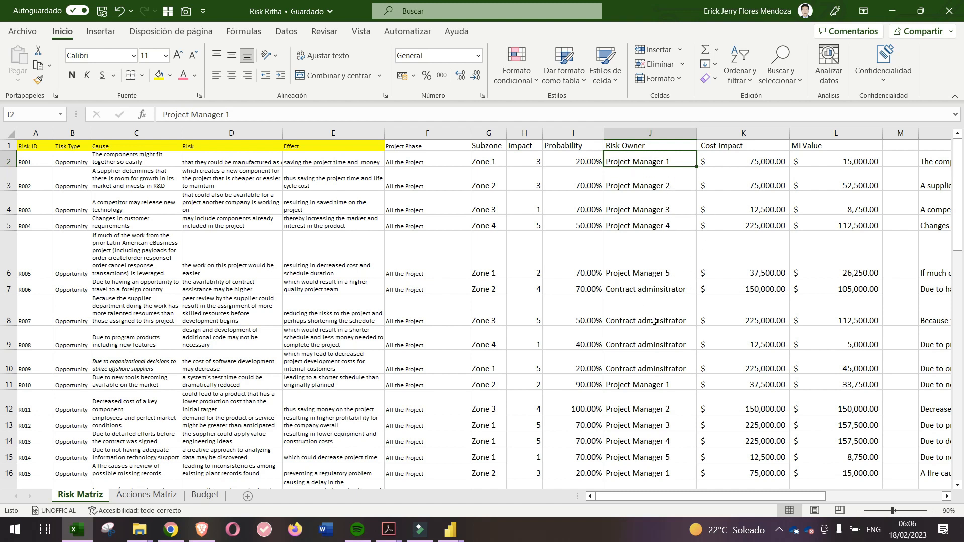
pyautogui.scroll(-2, 650, 317)
pyautogui.scroll(-4, 659, 314)
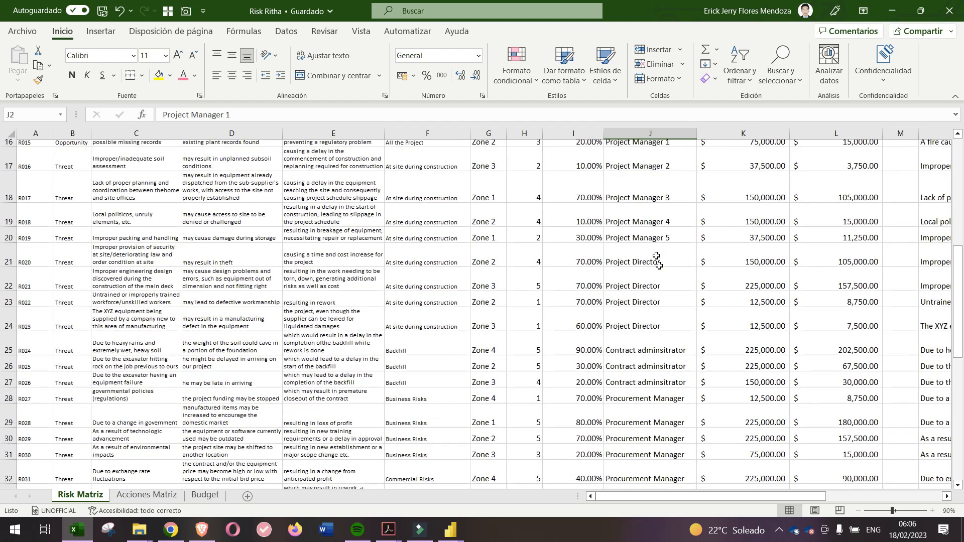
pyautogui.scroll(5, 656, 263)
# - Inspect the first risk's Cost Impact formula, plus the budget amount and impact percentage limits on the Budget sheet
pyautogui.click(773, 161)
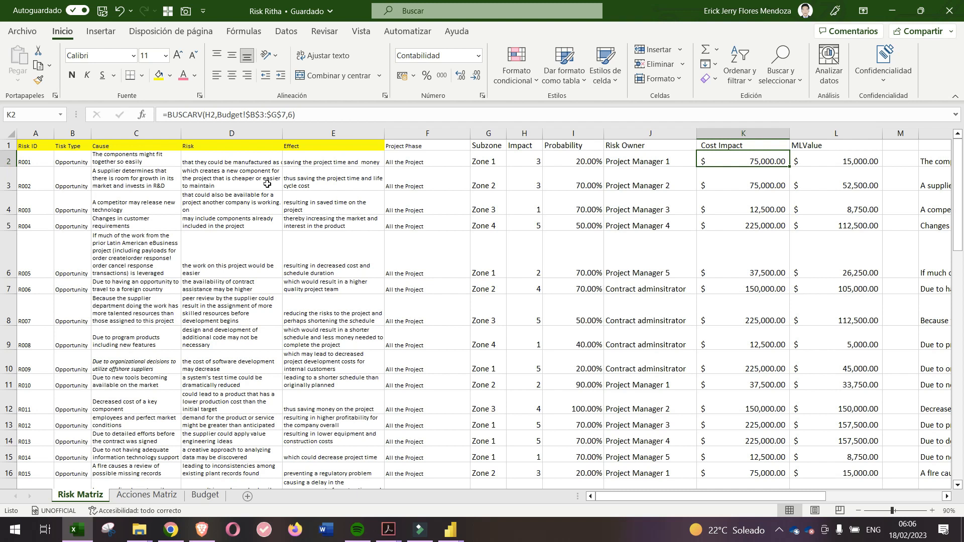
pyautogui.click(205, 495)
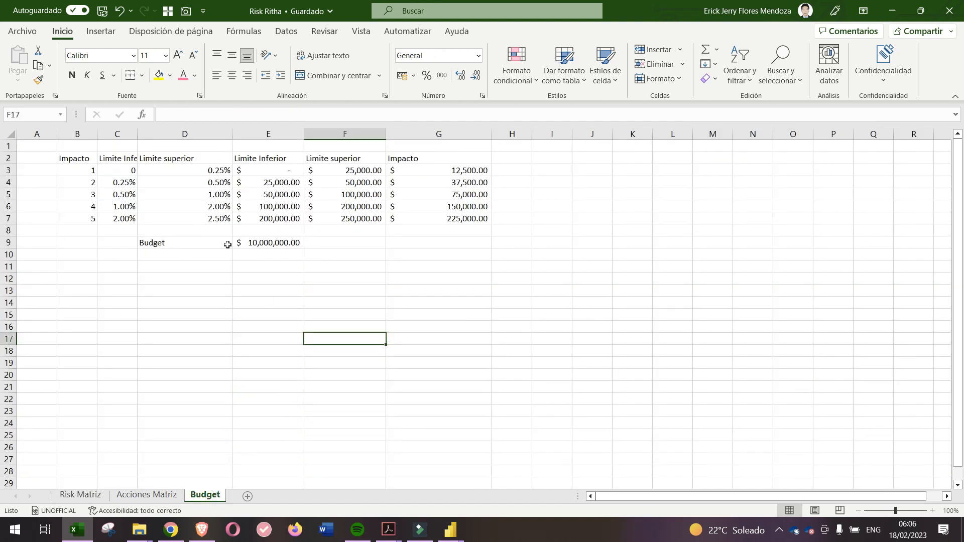
pyautogui.click(263, 244)
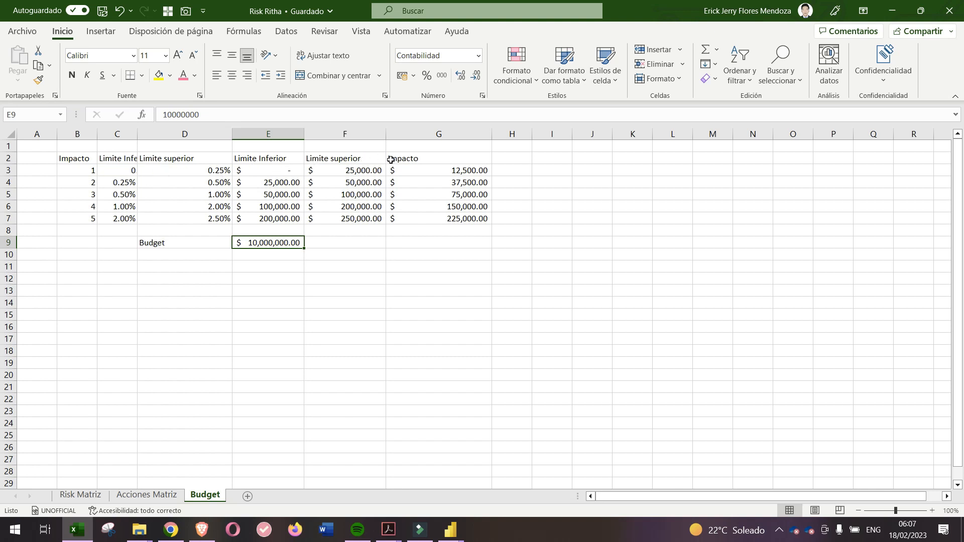
pyautogui.click(132, 173)
pyautogui.click(187, 168)
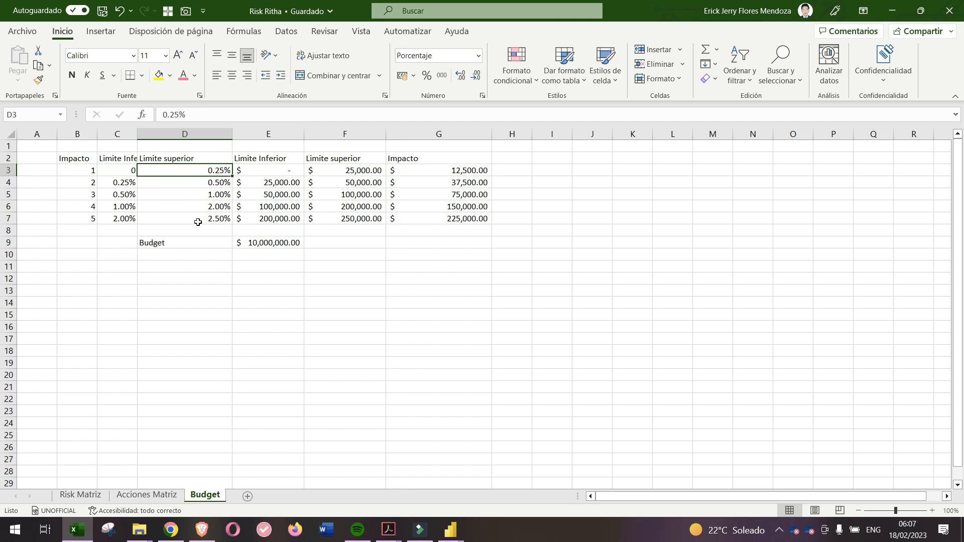
pyautogui.click(105, 220)
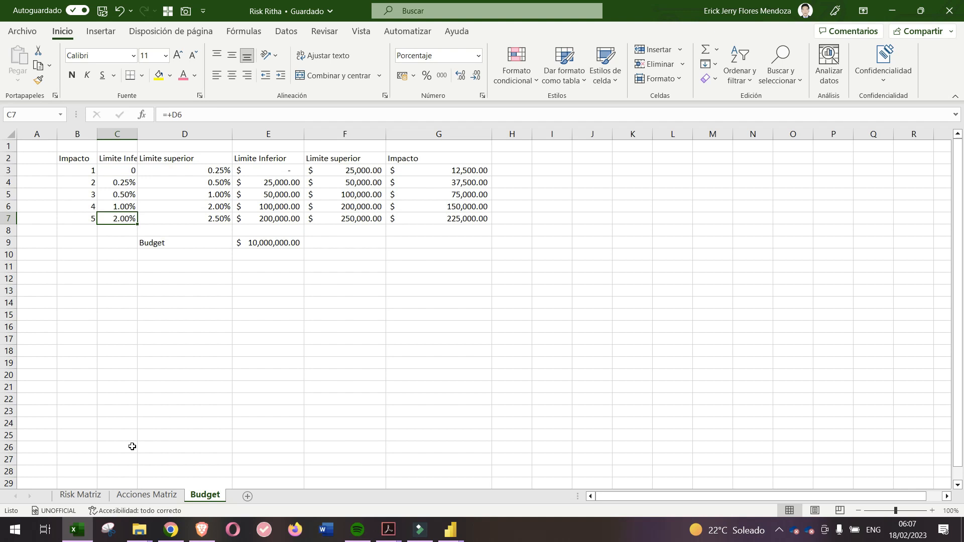
# - Return to the Risk Matriz sheet and examine the first risk's MLValue formula, its referenced cells and the Impact formula
pyautogui.click(164, 494)
pyautogui.click(82, 496)
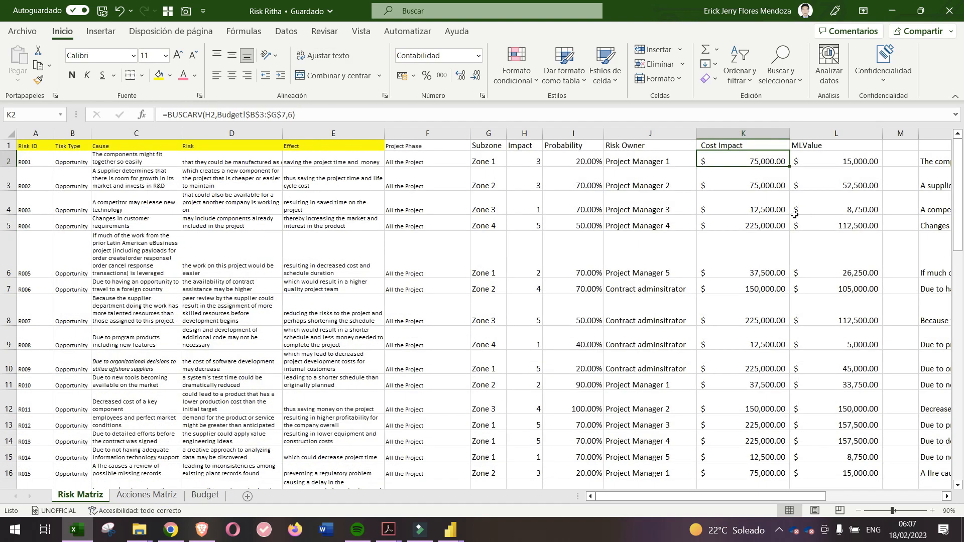
pyautogui.hscroll(2, 674, 486)
pyautogui.click(757, 161)
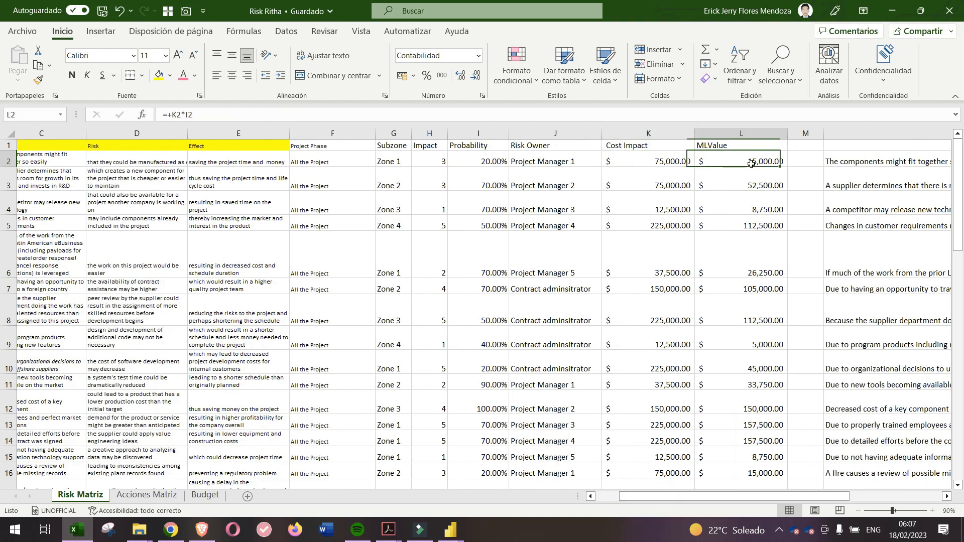
pyautogui.moveTo(733, 156); pyautogui.dragTo(728, 289)
pyautogui.click(724, 158)
pyautogui.press('F2')
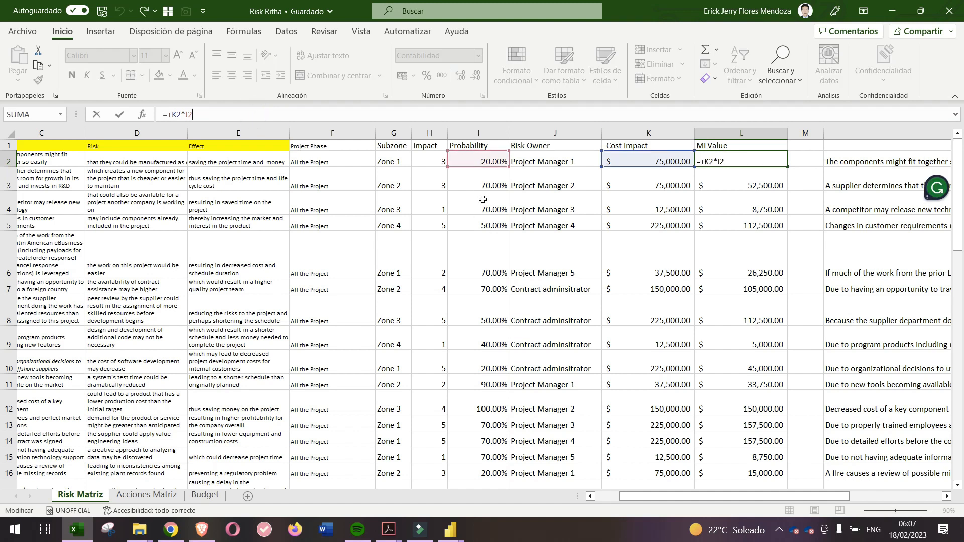
pyautogui.click(739, 176)
pyautogui.click(751, 161)
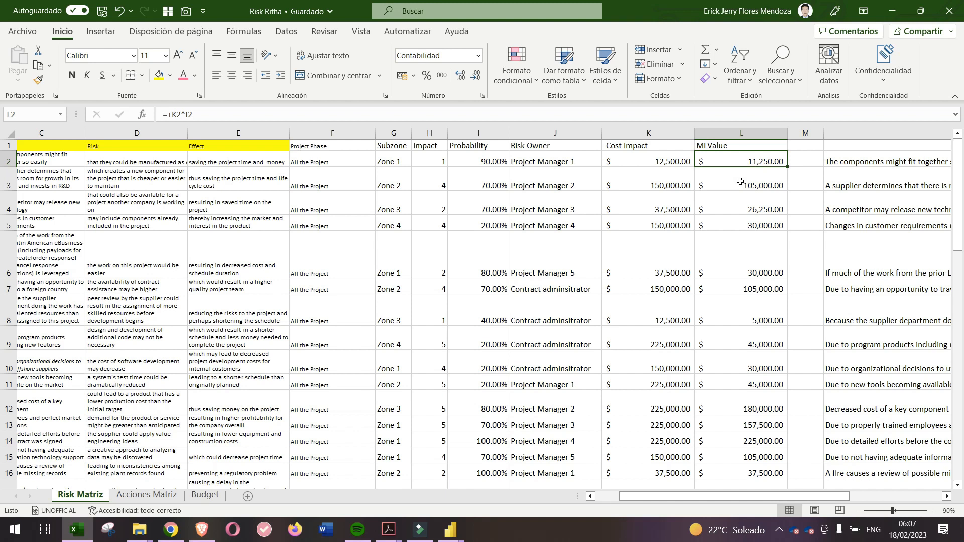
pyautogui.click(444, 156)
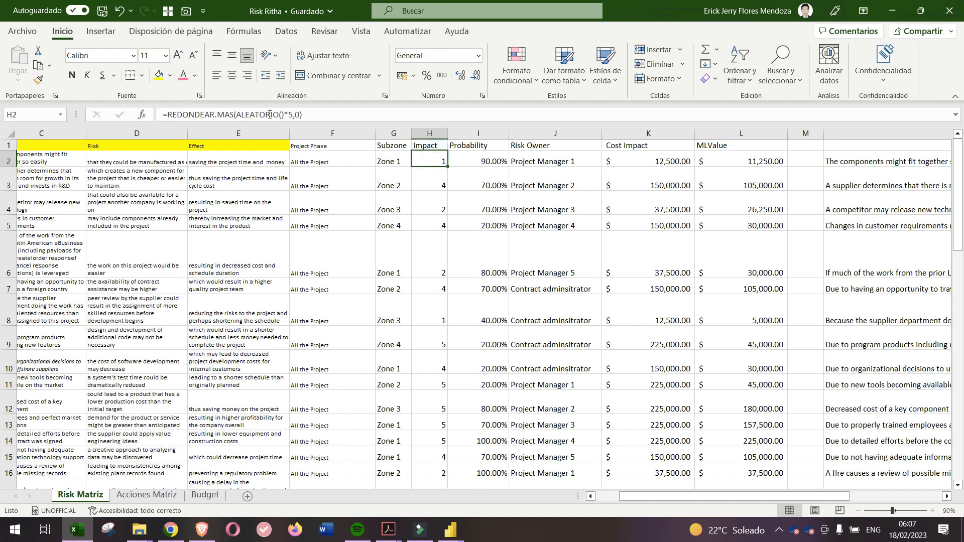
pyautogui.click(738, 145)
pyautogui.click(739, 156)
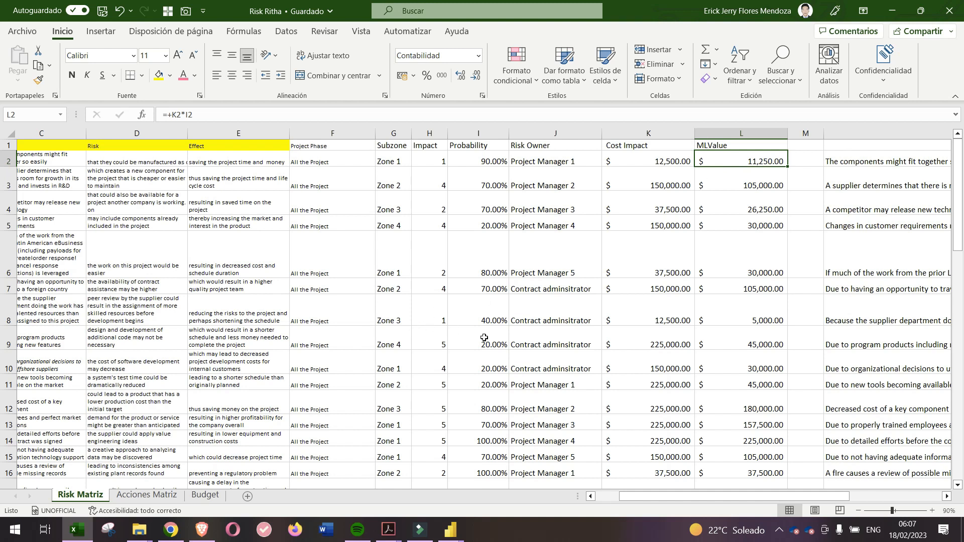
# - Review the action IDs and actions listed for risk R001 on the Acciones Matriz sheet
pyautogui.click(140, 497)
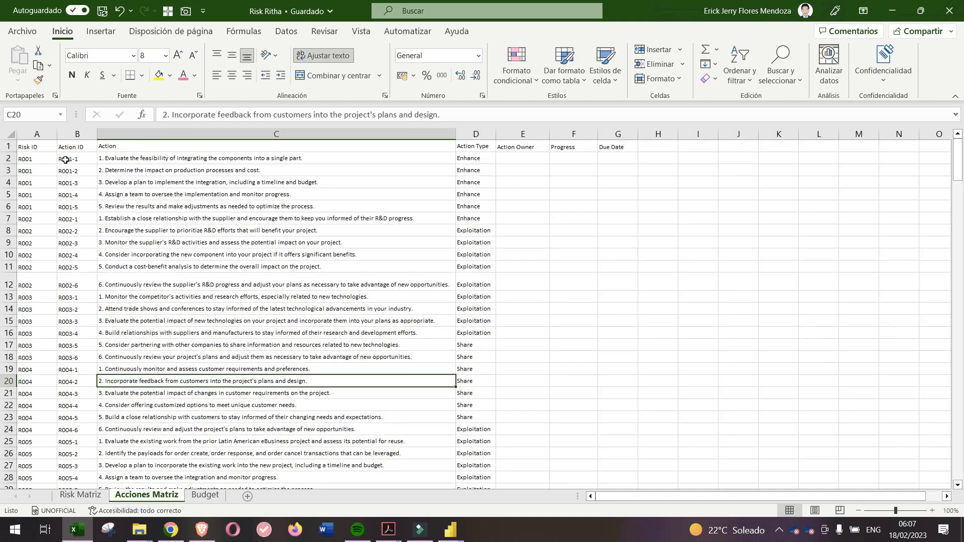
pyautogui.moveTo(82, 158); pyautogui.dragTo(81, 204)
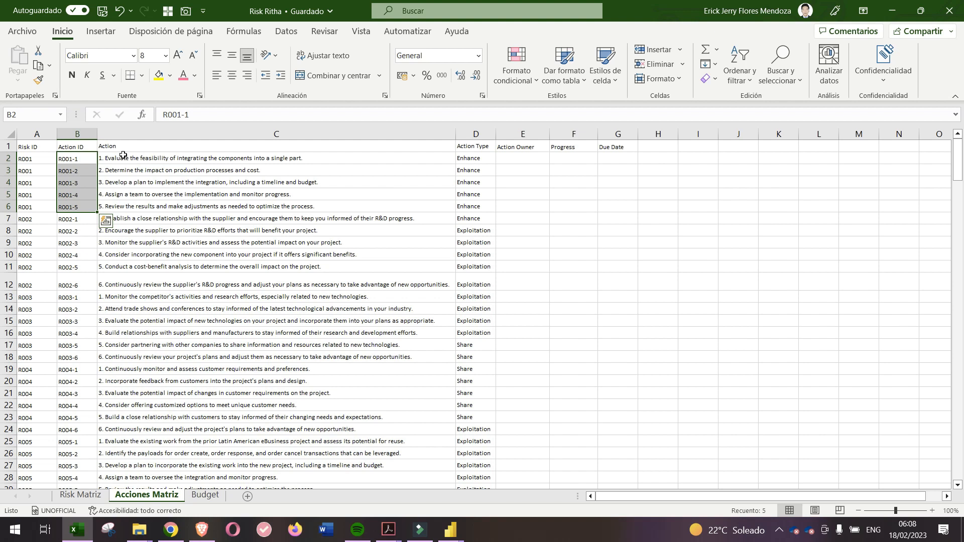
pyautogui.moveTo(143, 159); pyautogui.dragTo(155, 209)
pyautogui.hotkey('ctrl', 'v')
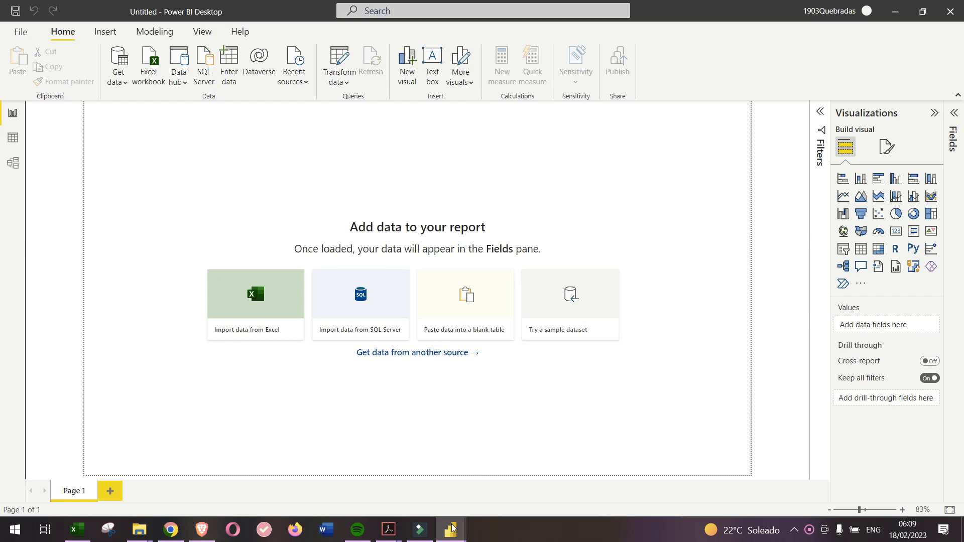
# - Switch to the Risk Example file in Power BI Desktop and review the risk tables and charts on its report page
pyautogui.moveTo(452, 527)
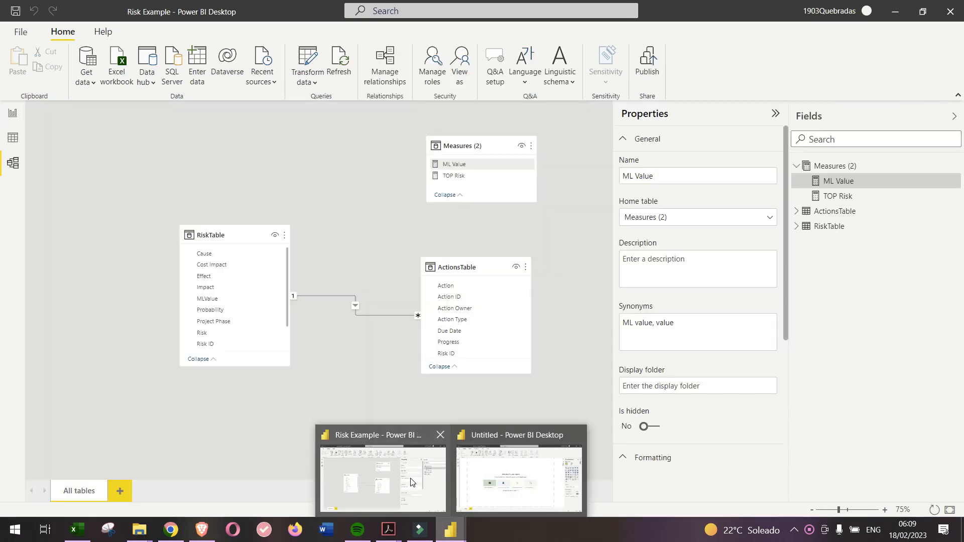
pyautogui.click(411, 482)
pyautogui.click(14, 116)
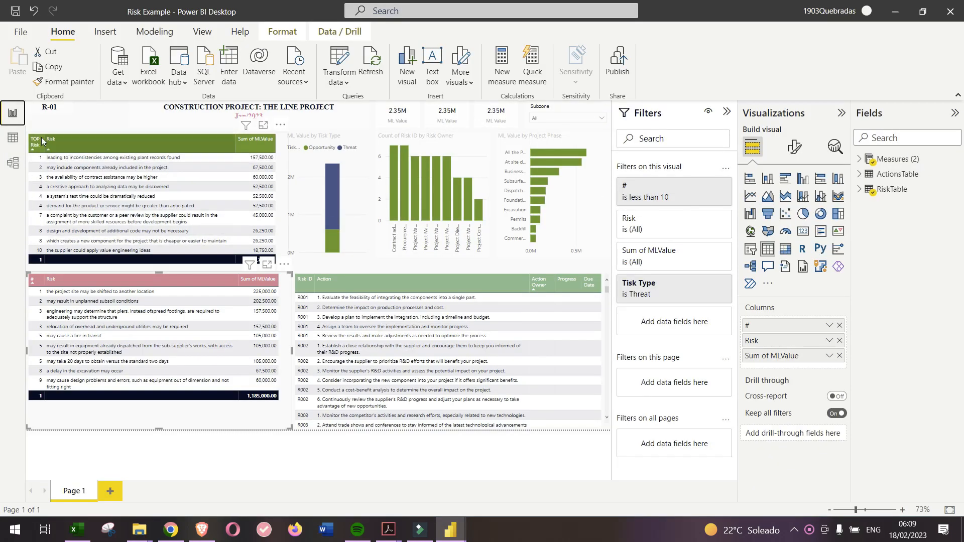
pyautogui.click(65, 140)
pyautogui.click(259, 142)
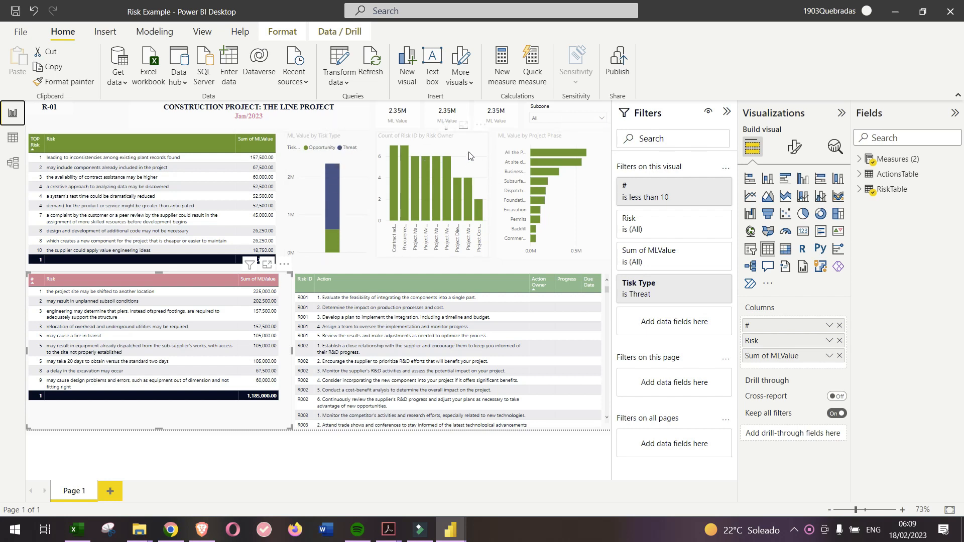
pyautogui.click(555, 148)
pyautogui.click(411, 158)
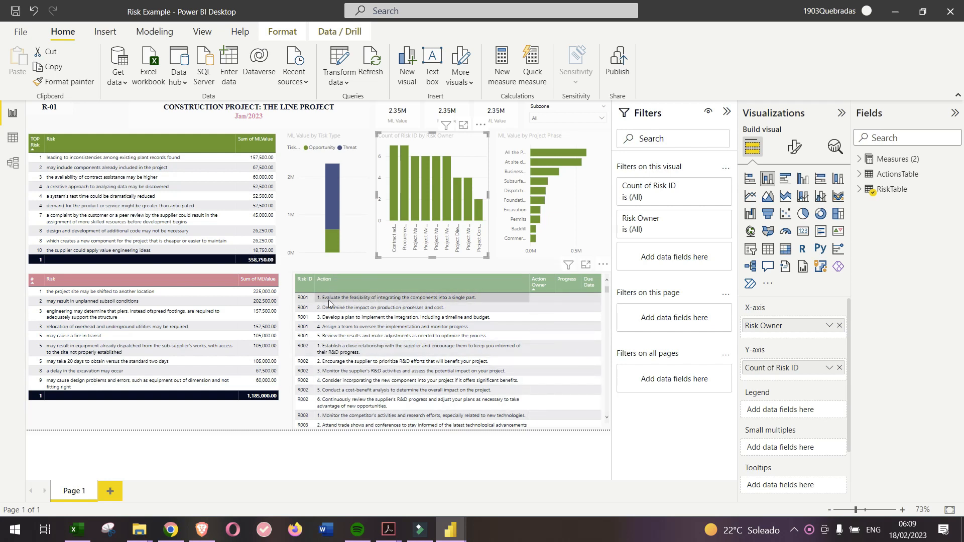
# - In the untitled Power BI report, select the Acciones Matriz and Risk Matriz sheets of Risk Ritha.xlsx and open them for transformation
pyautogui.moveTo(451, 530)
pyautogui.click(492, 497)
pyautogui.click(245, 175)
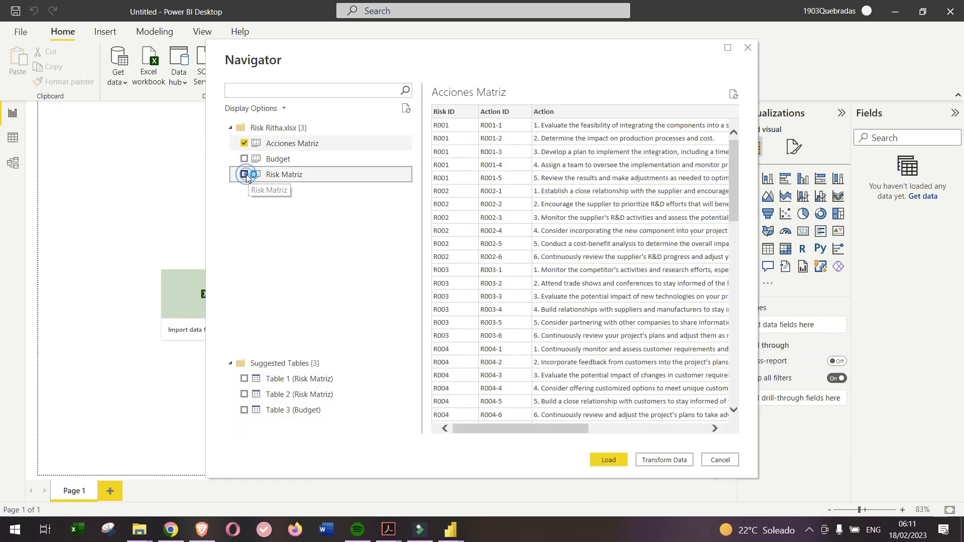
pyautogui.click(664, 460)
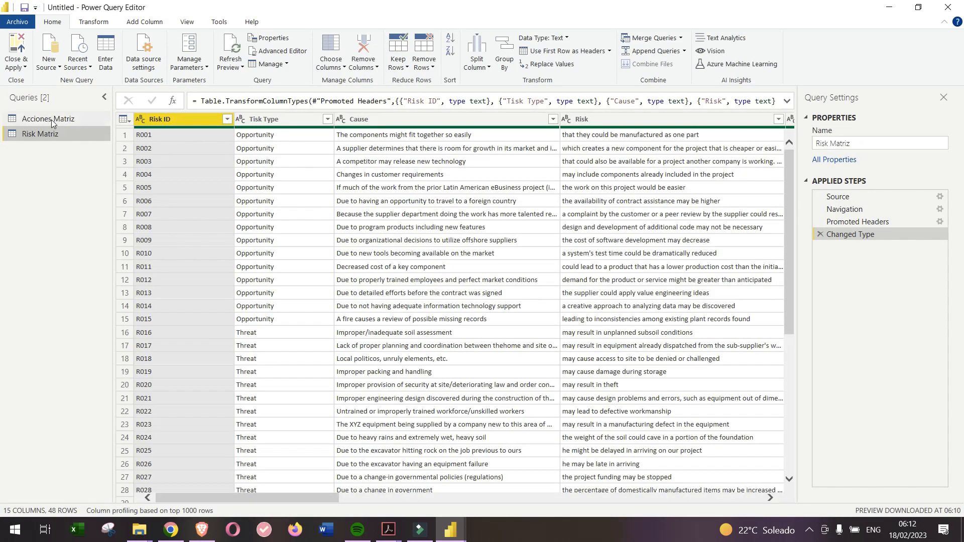
# - Check the columns of the Acciones Matriz query, including Action Owner, Progress and Due Date
pyautogui.click(50, 119)
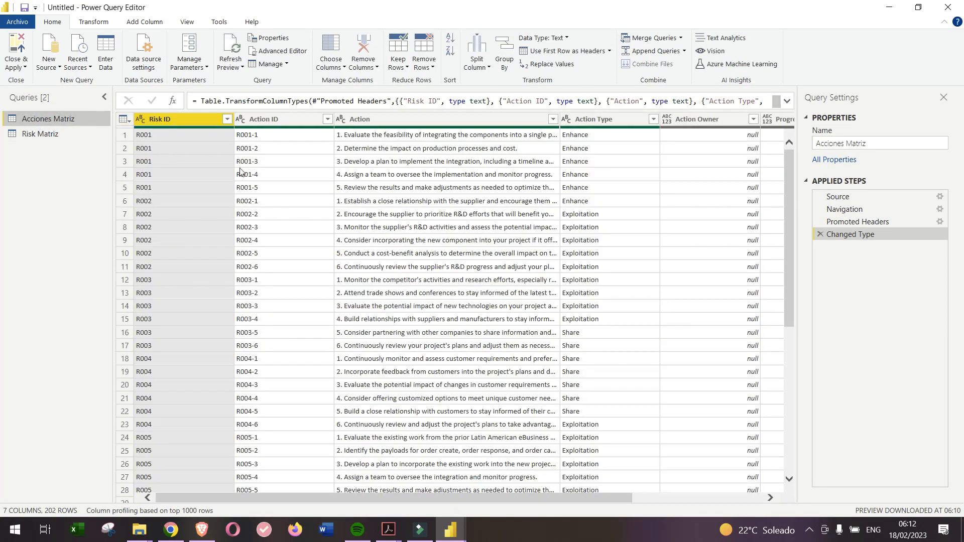
pyautogui.moveTo(454, 503); pyautogui.dragTo(665, 494)
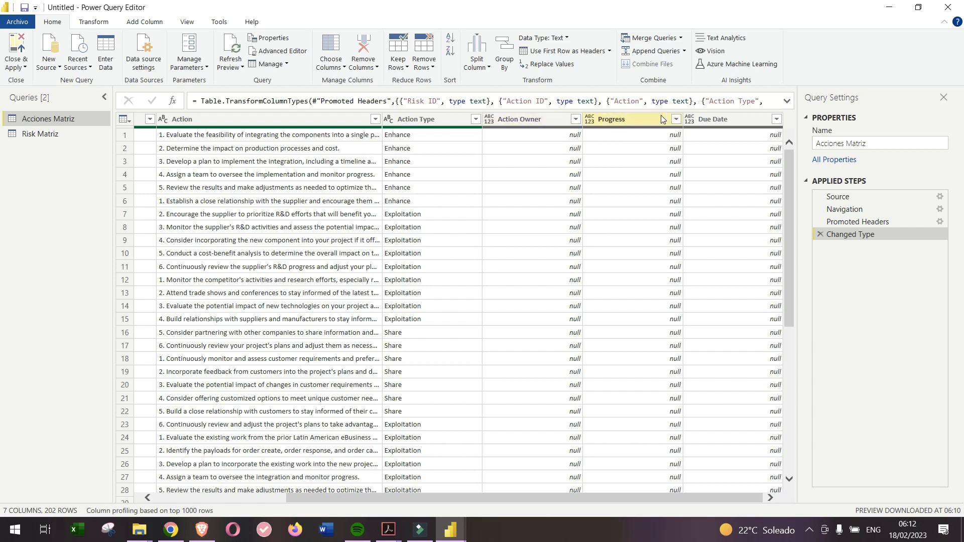
pyautogui.rightClick(629, 119)
pyautogui.click(604, 119)
# - In the Risk Matriz query, change the Probability column's type to Percentage, replacing the current conversion, and apply the queries to the report
pyautogui.click(43, 133)
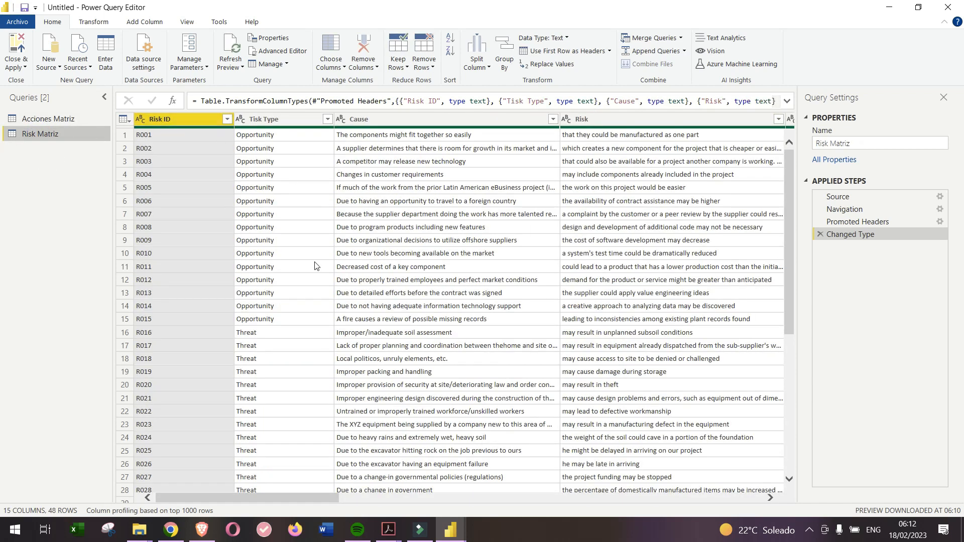
pyautogui.moveTo(286, 499); pyautogui.dragTo(593, 486)
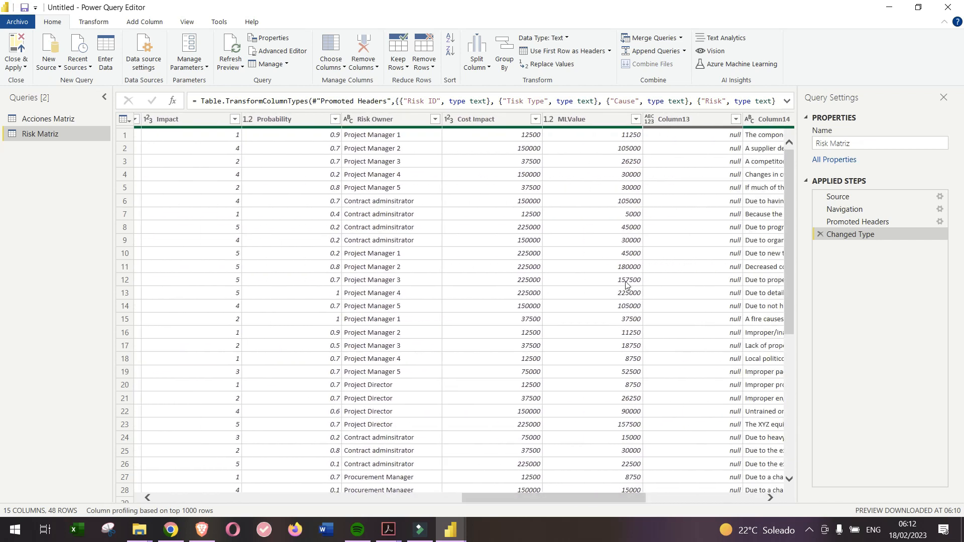
pyautogui.click(580, 119)
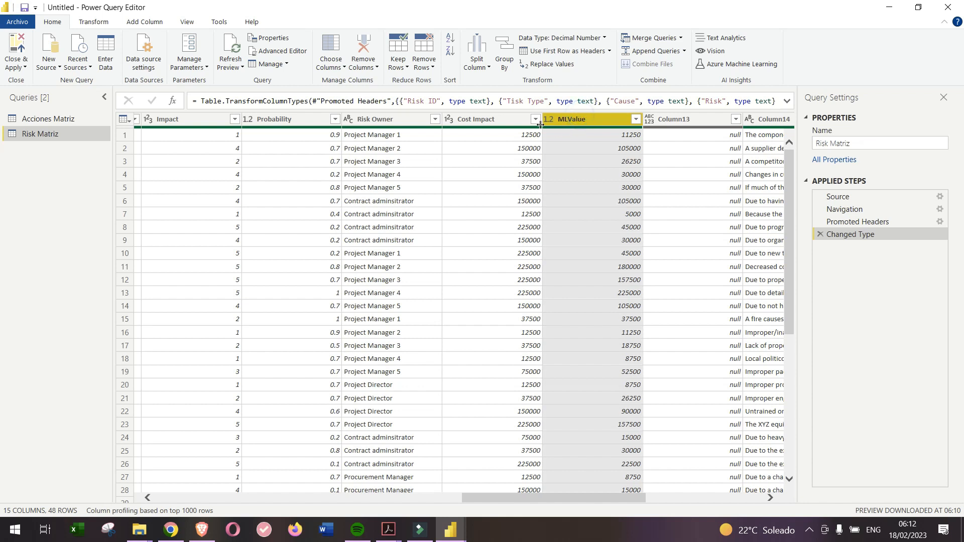
pyautogui.rightClick(290, 120)
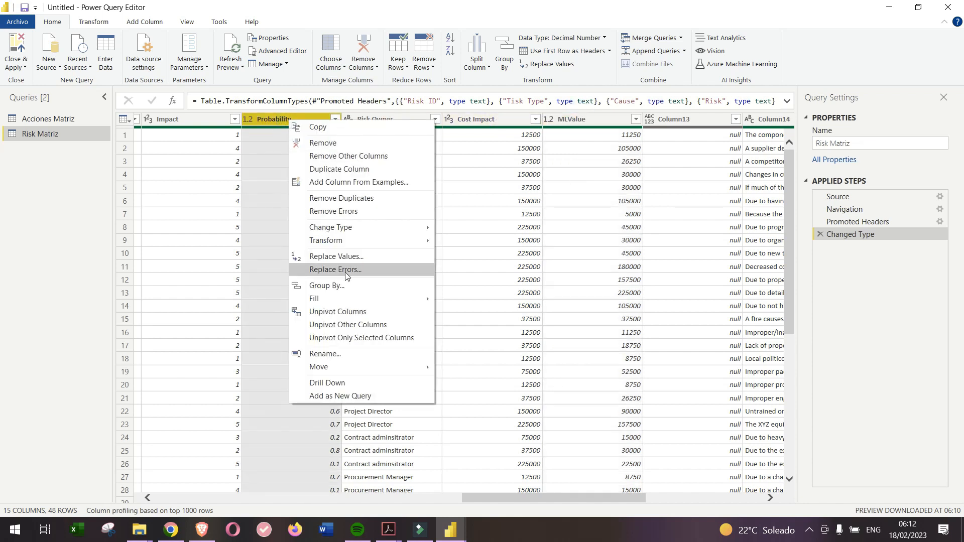
pyautogui.click(371, 227)
pyautogui.click(502, 283)
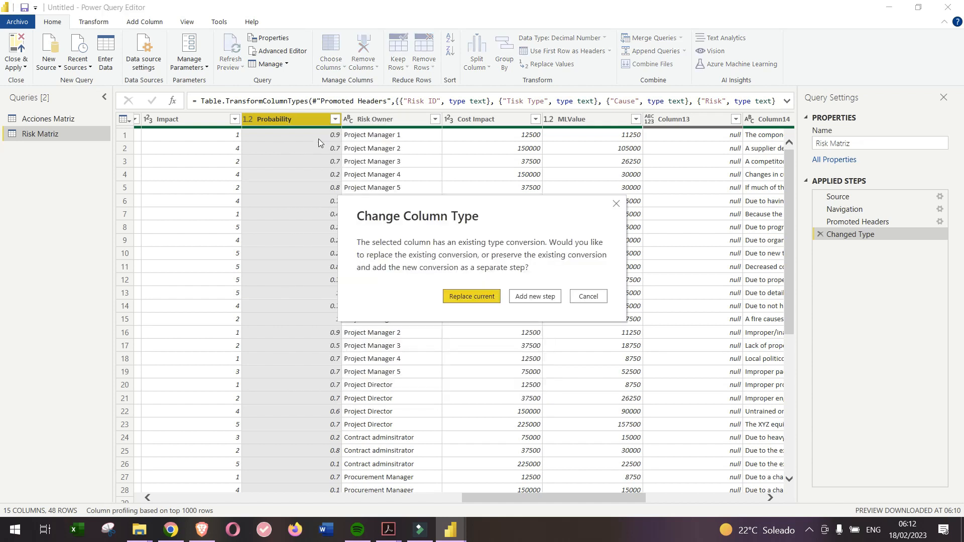
pyautogui.click(479, 296)
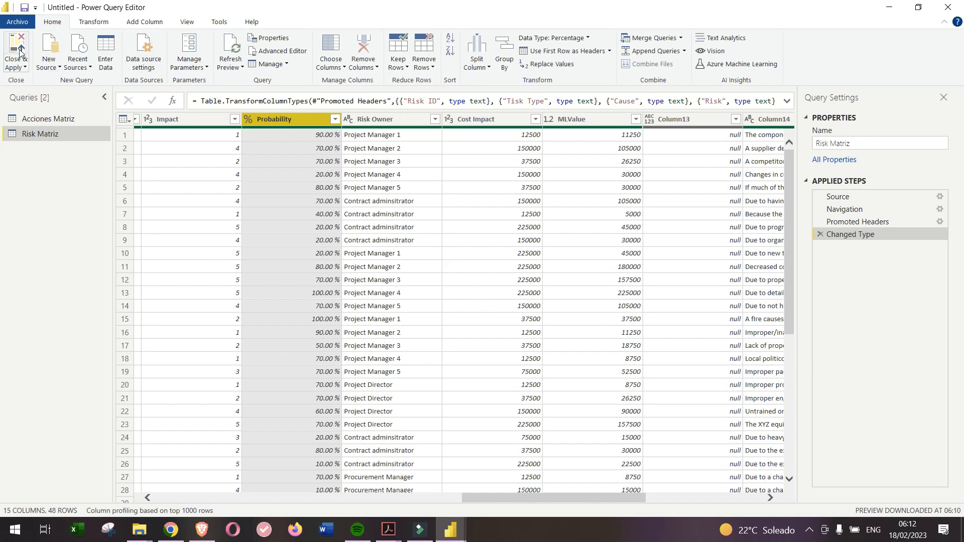
pyautogui.click(20, 52)
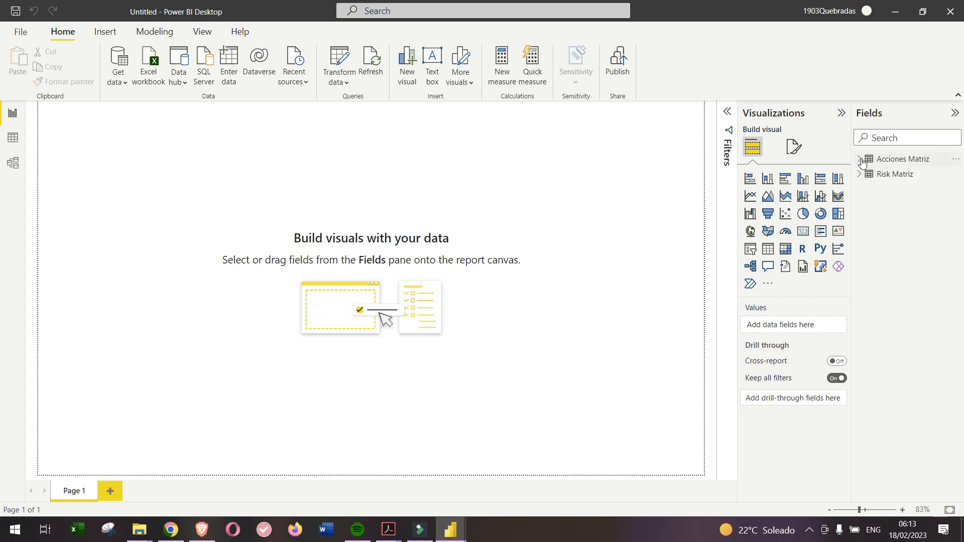
# - Create an empty manually entered table named M and load it into the model
pyautogui.click(892, 160)
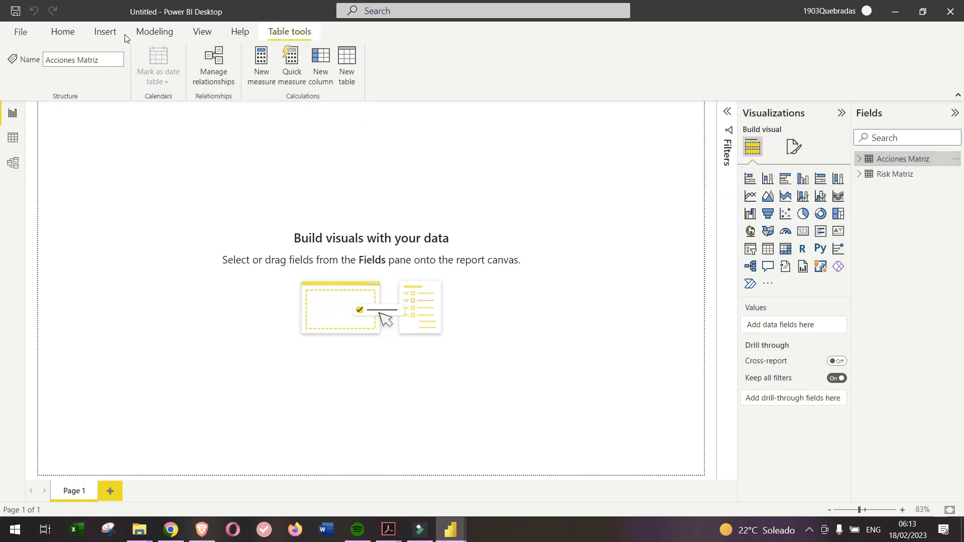
pyautogui.click(63, 32)
pyautogui.click(223, 65)
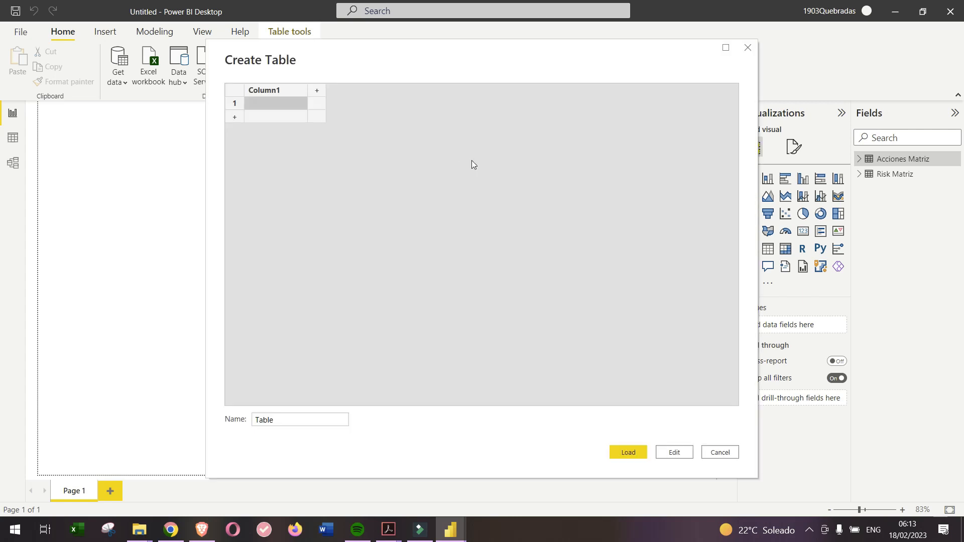
pyautogui.moveTo(296, 421); pyautogui.dragTo(250, 431)
pyautogui.write('M')
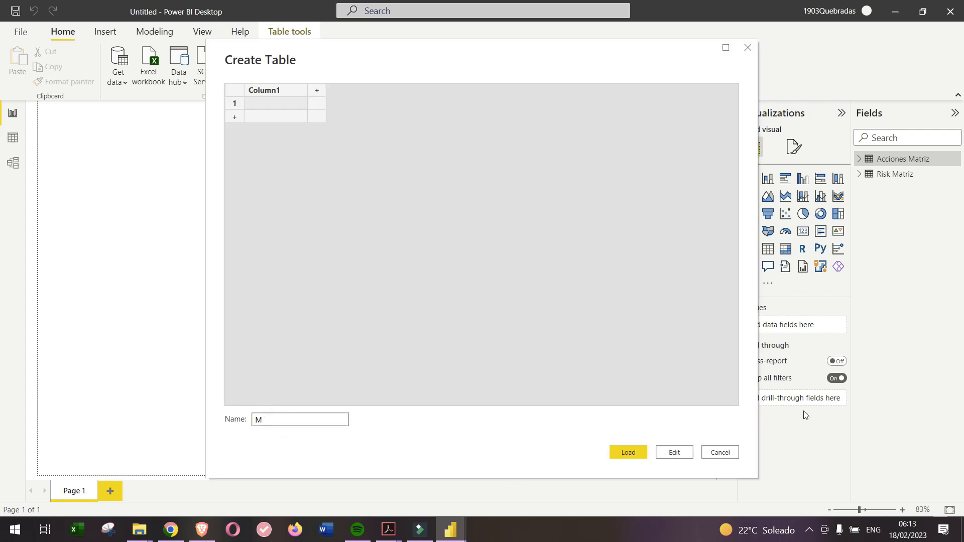
pyautogui.click(631, 452)
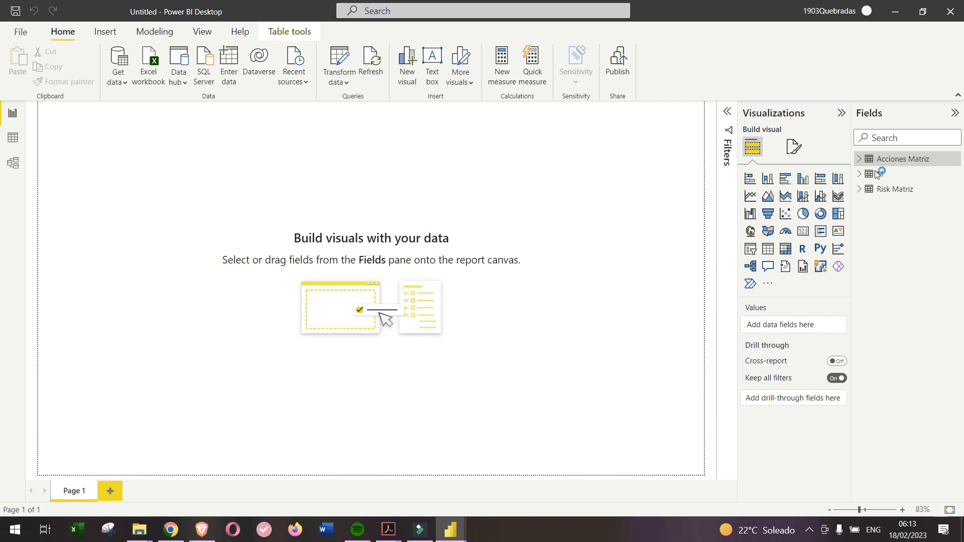
# - Add the measure ML = SUM('Risk Matriz'[MLValue]) to table M
pyautogui.click(884, 174)
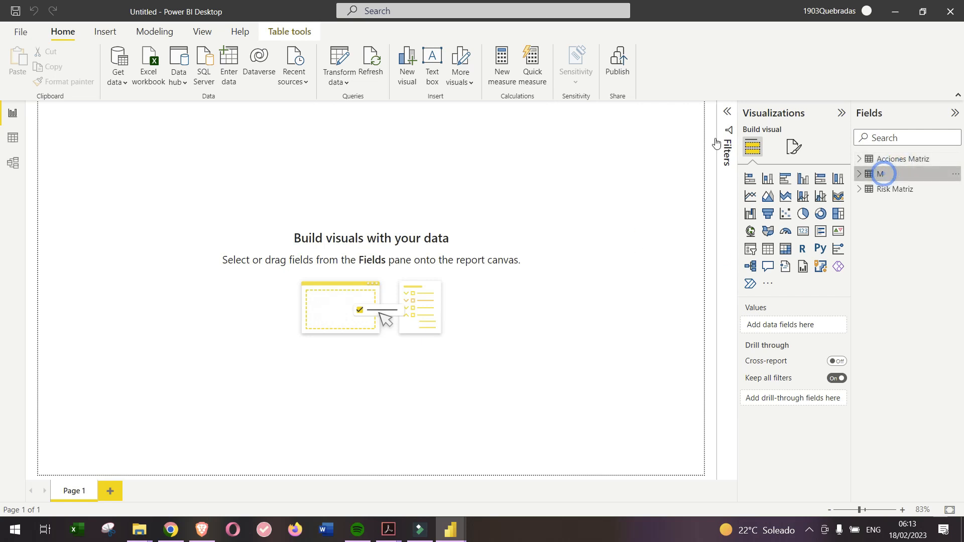
pyautogui.click(501, 71)
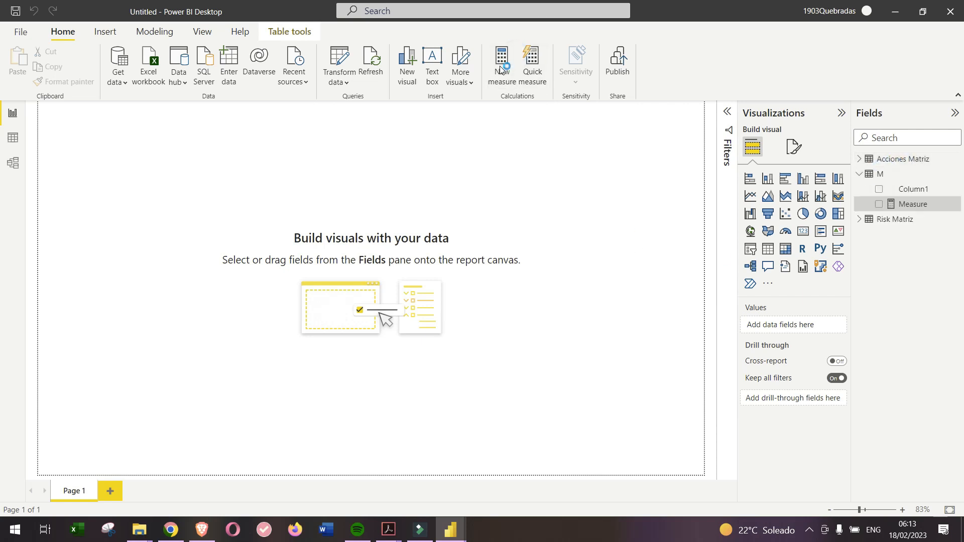
pyautogui.click(116, 114)
pyautogui.doubleClick(107, 111)
pyautogui.write('ML = ')
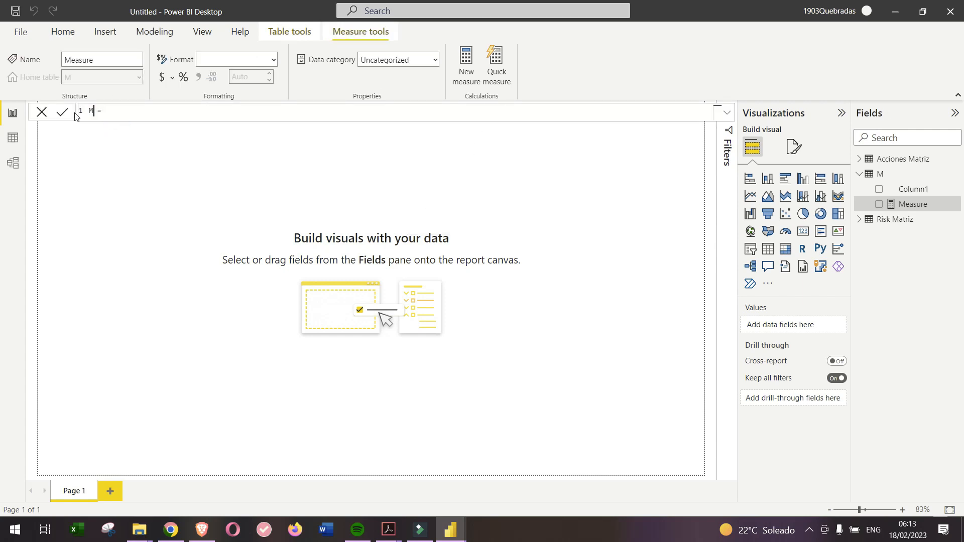
pyautogui.write('SUM')
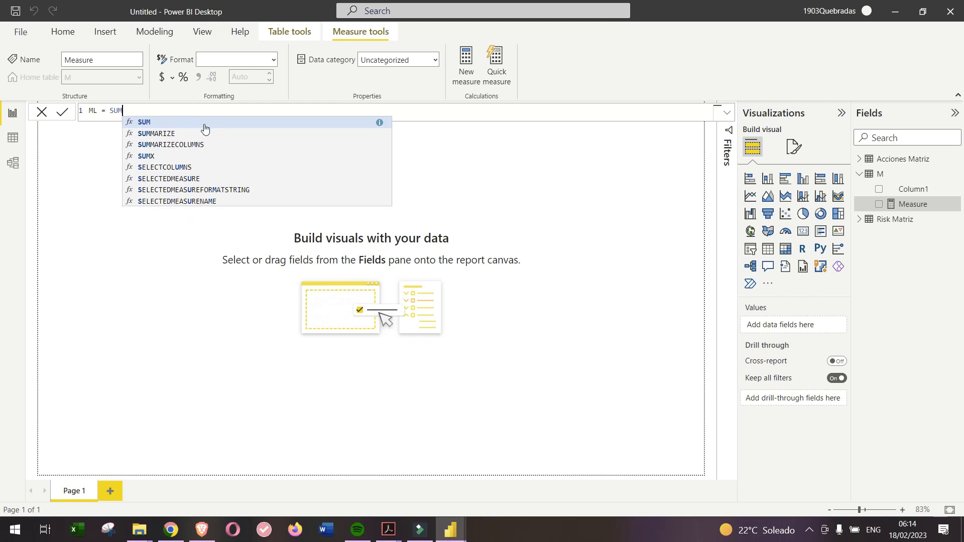
pyautogui.write('(ML')
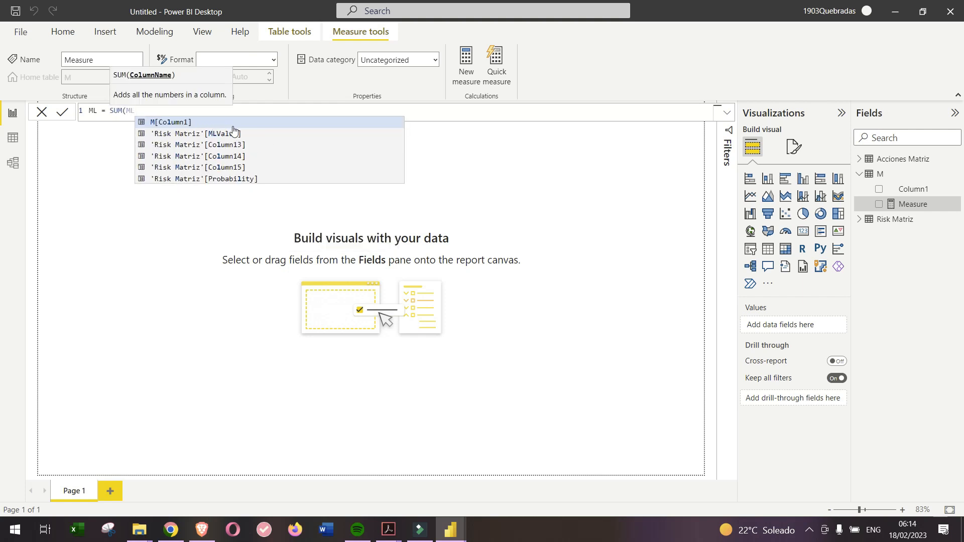
pyautogui.click(248, 135)
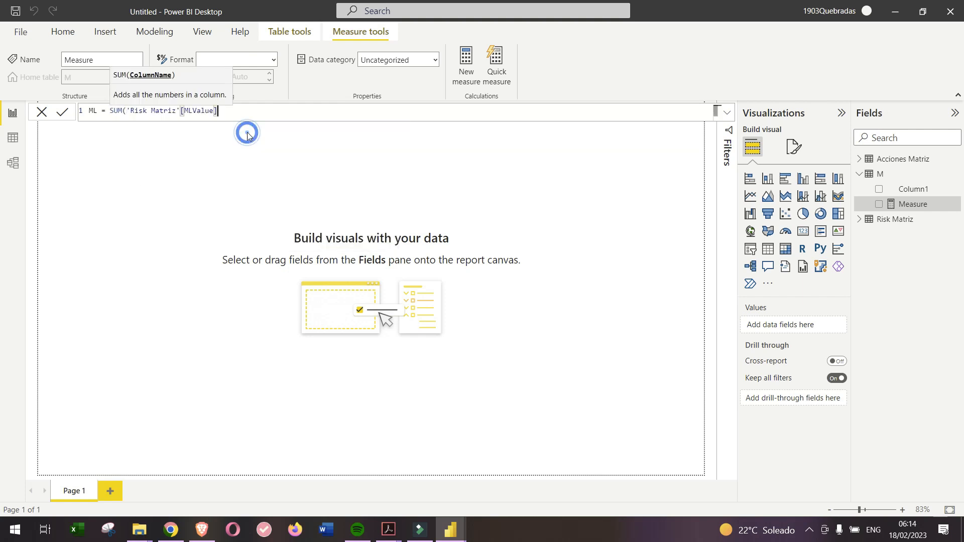
pyautogui.write(')')
pyautogui.press('Return')
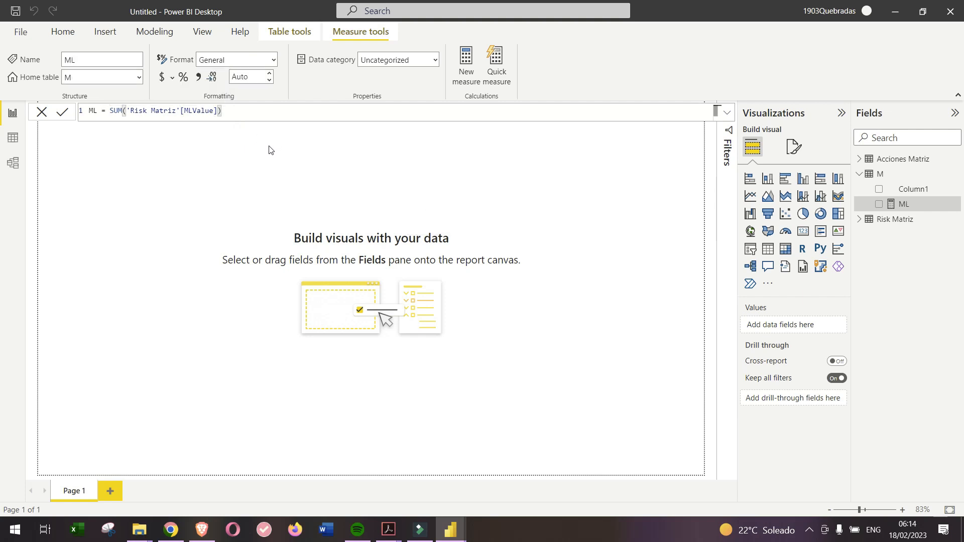
pyautogui.click(268, 149)
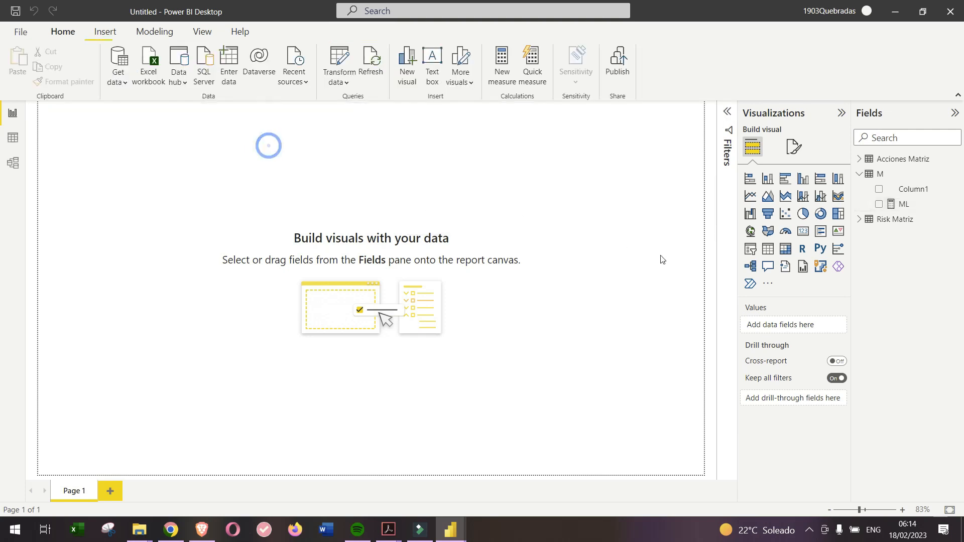
# - Insert an empty table visual on Page 1, place it near the page's upper-left corner and widen it
pyautogui.click(769, 249)
pyautogui.moveTo(78, 121); pyautogui.dragTo(86, 156)
pyautogui.moveTo(169, 204); pyautogui.dragTo(346, 226)
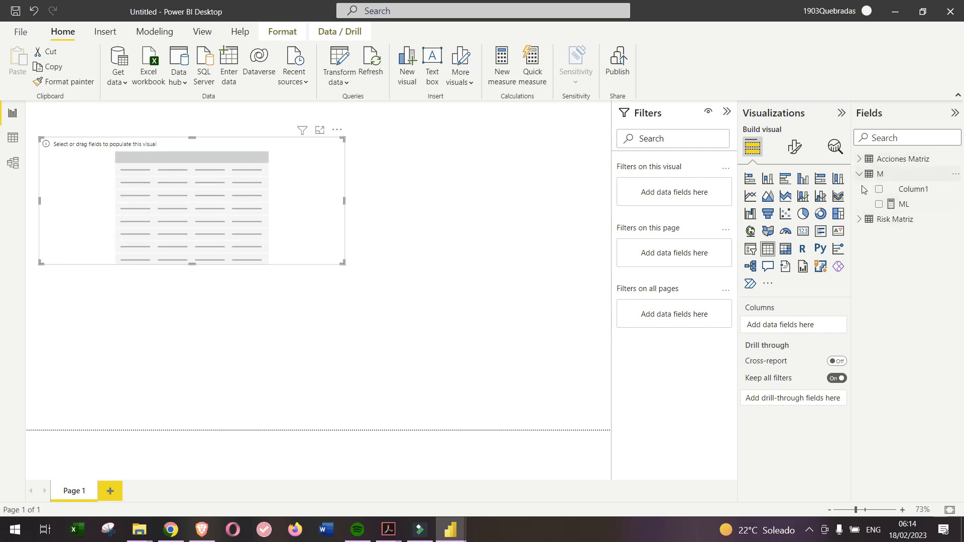
# - Fill the table visual with the Risk field of Risk Matriz and the ML measure, and enlarge it to fit
pyautogui.click(861, 221)
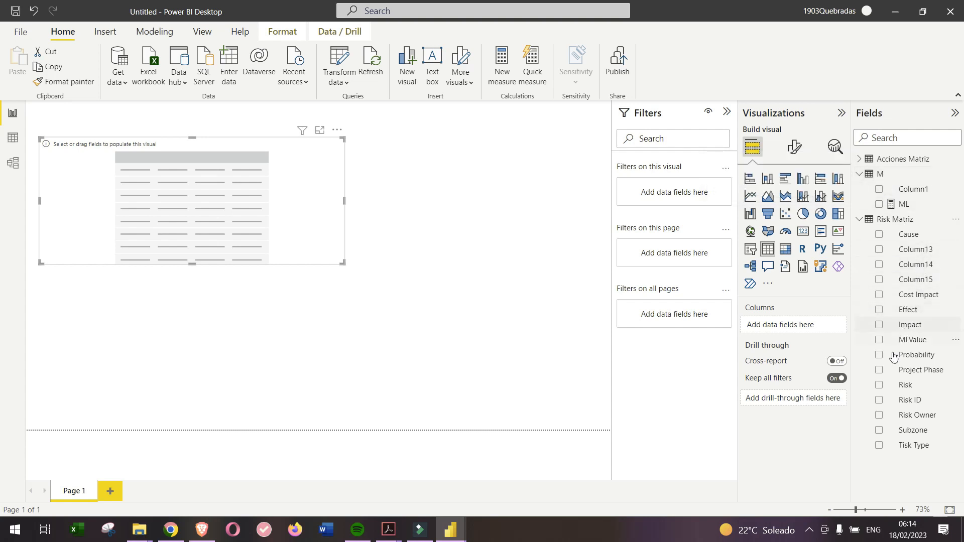
pyautogui.click(879, 388)
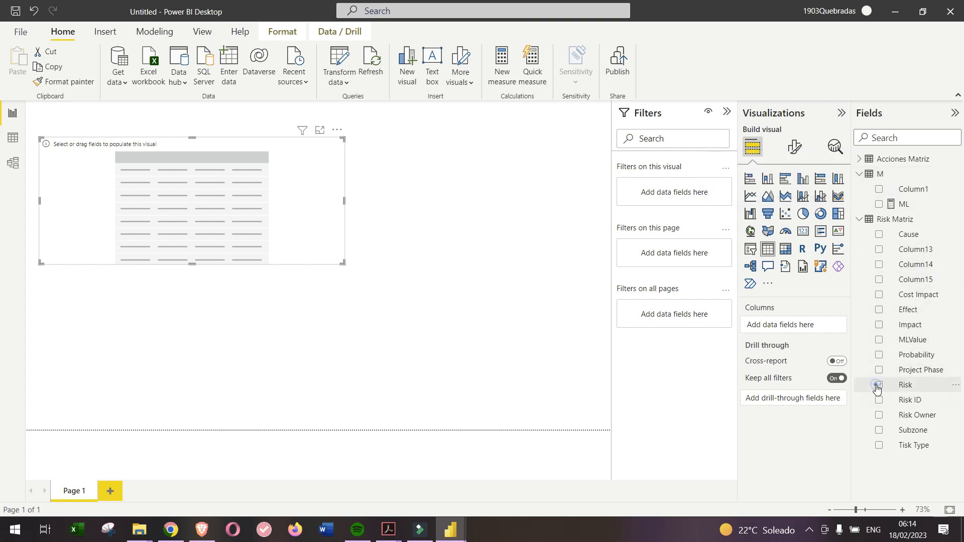
pyautogui.click(879, 385)
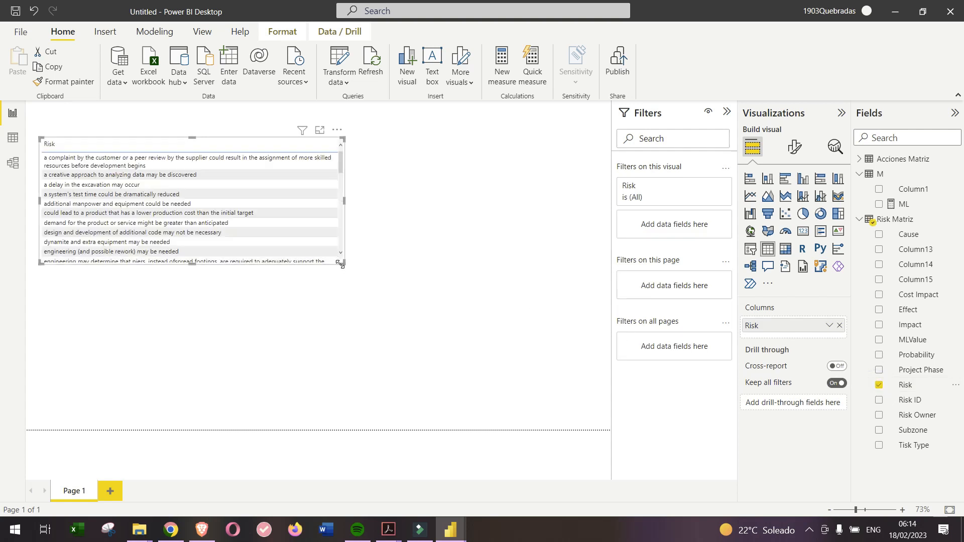
pyautogui.moveTo(342, 262); pyautogui.dragTo(360, 315)
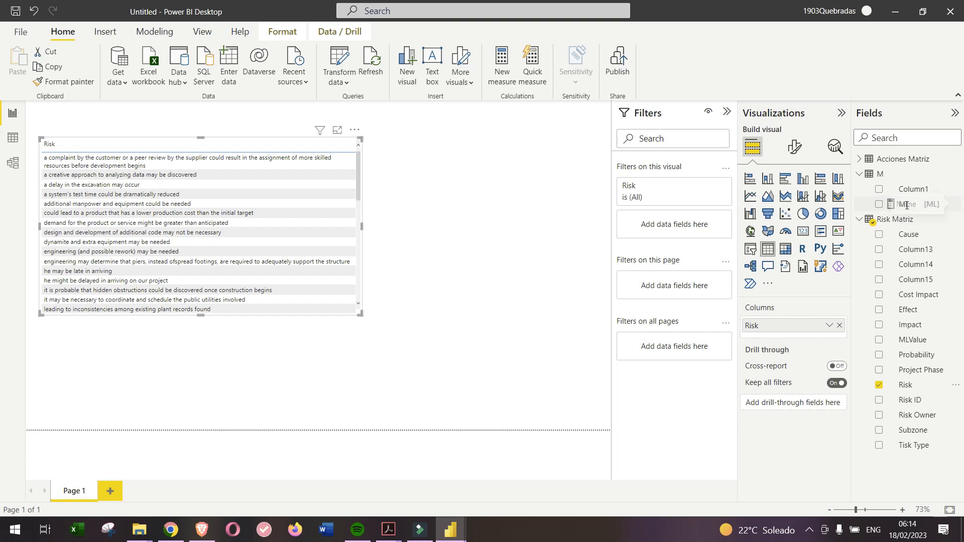
pyautogui.moveTo(904, 203); pyautogui.dragTo(817, 334)
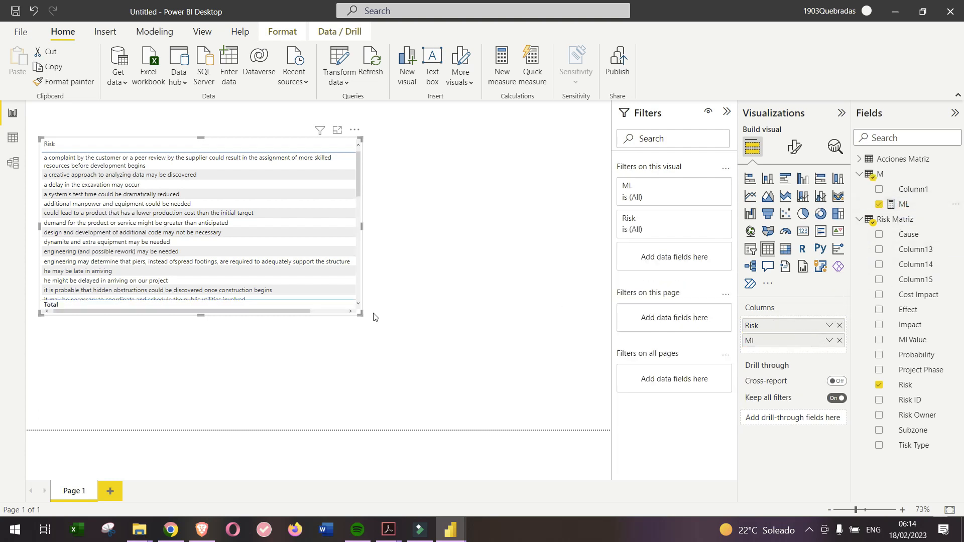
pyautogui.moveTo(360, 314); pyautogui.dragTo(432, 323)
# - Create the measure RANK = RANKX('Risk Matriz', M[ML]) in table M and add it as the first column of the table visual
pyautogui.click(880, 174)
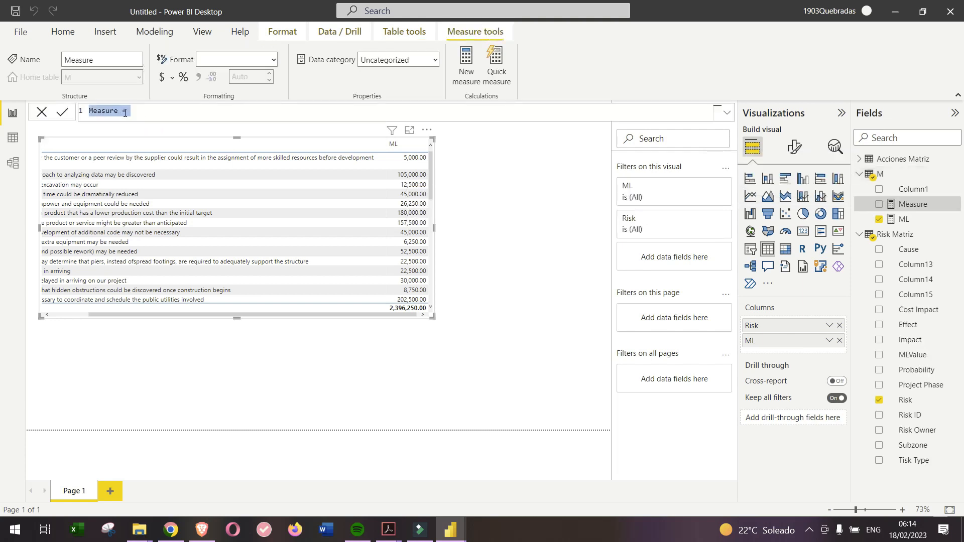
pyautogui.doubleClick(119, 110)
pyautogui.write('RA')
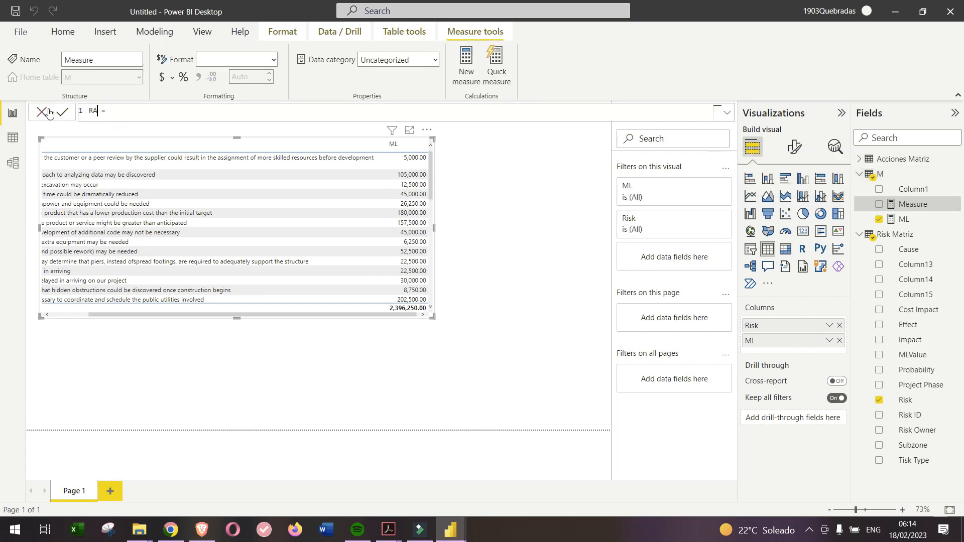
pyautogui.write('NK = RA')
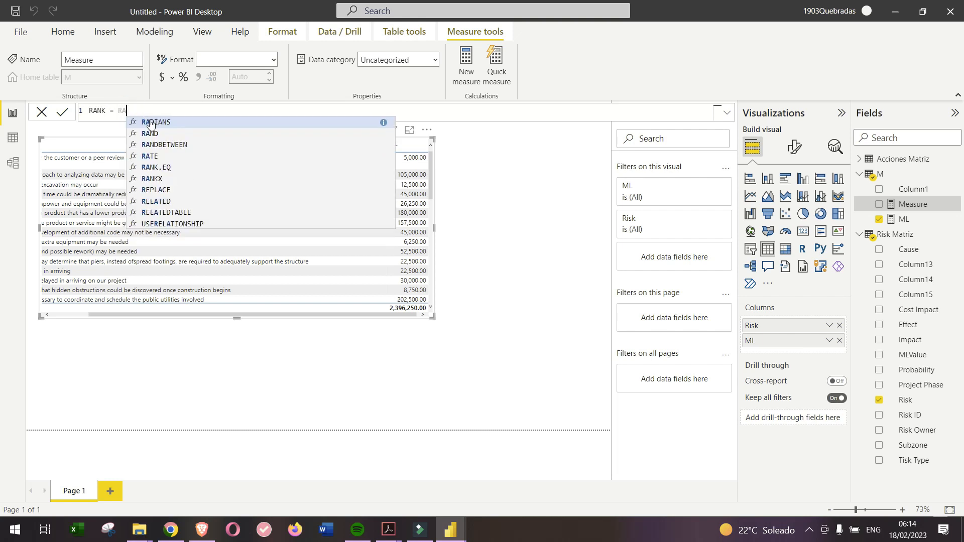
pyautogui.write('NK')
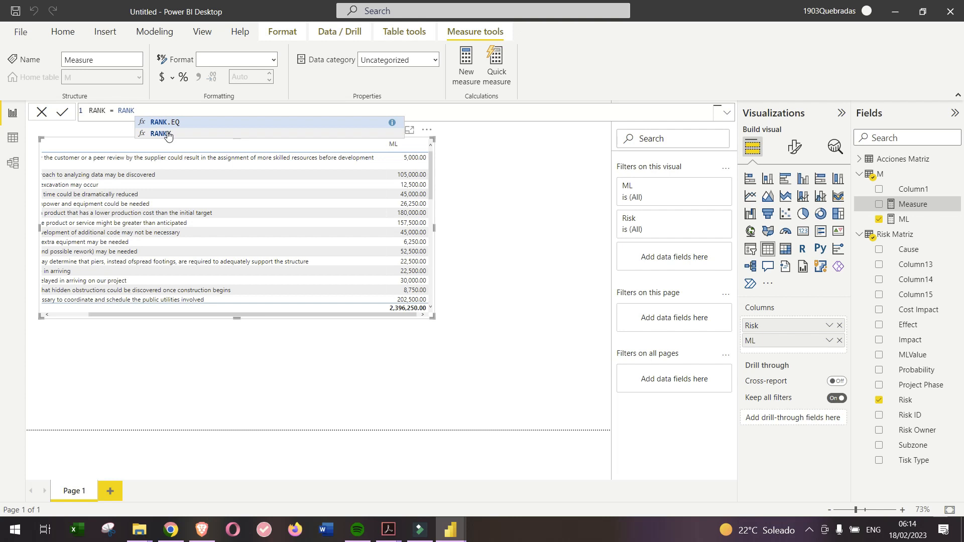
pyautogui.click(168, 135)
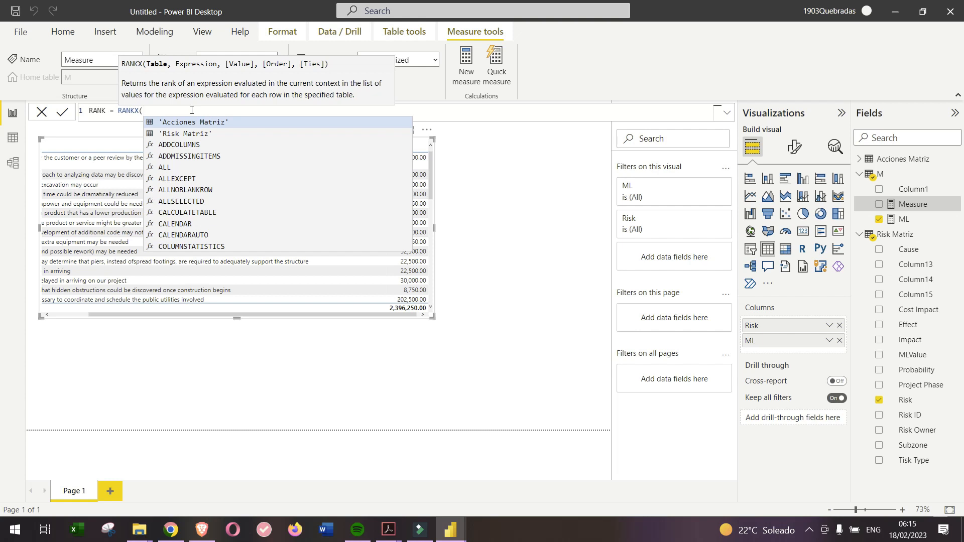
pyautogui.write('R')
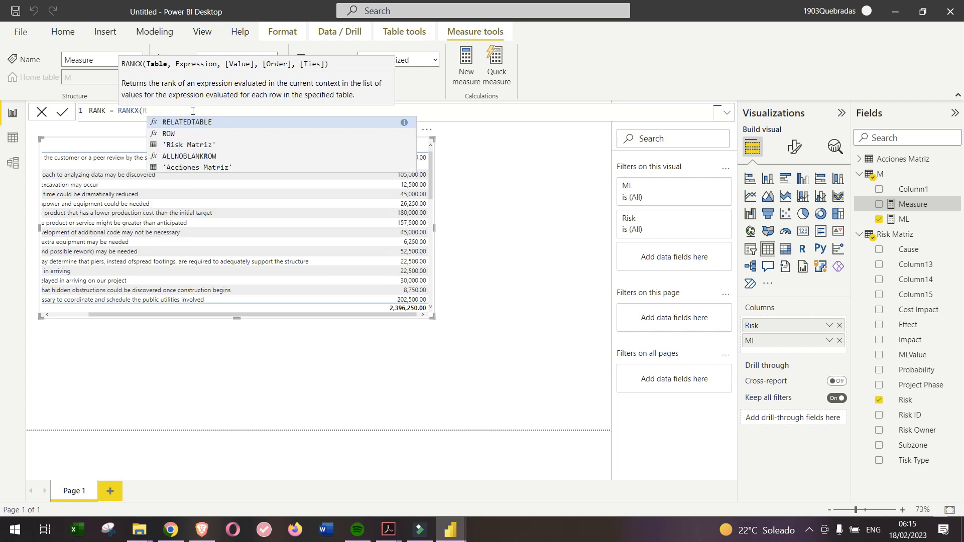
pyautogui.click(198, 144)
pyautogui.write(',')
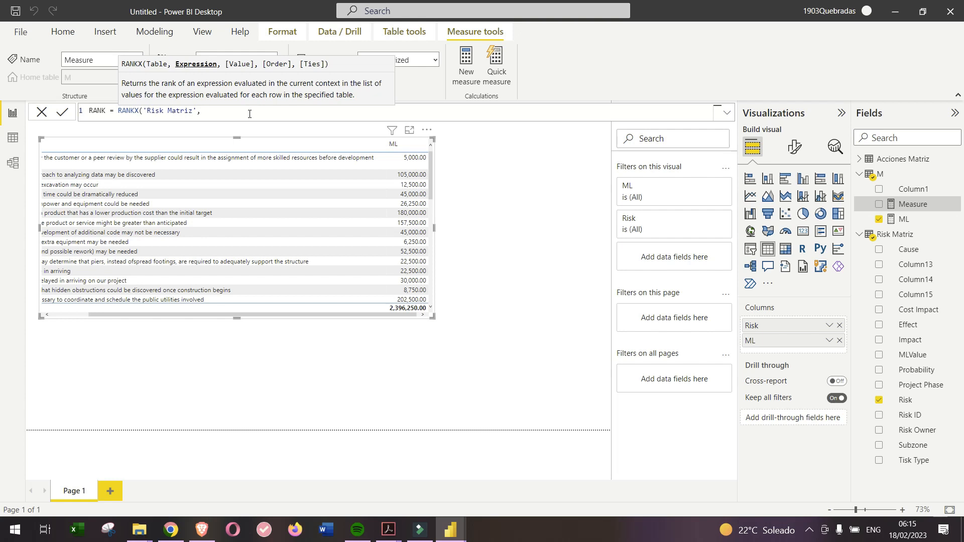
pyautogui.write('ML')
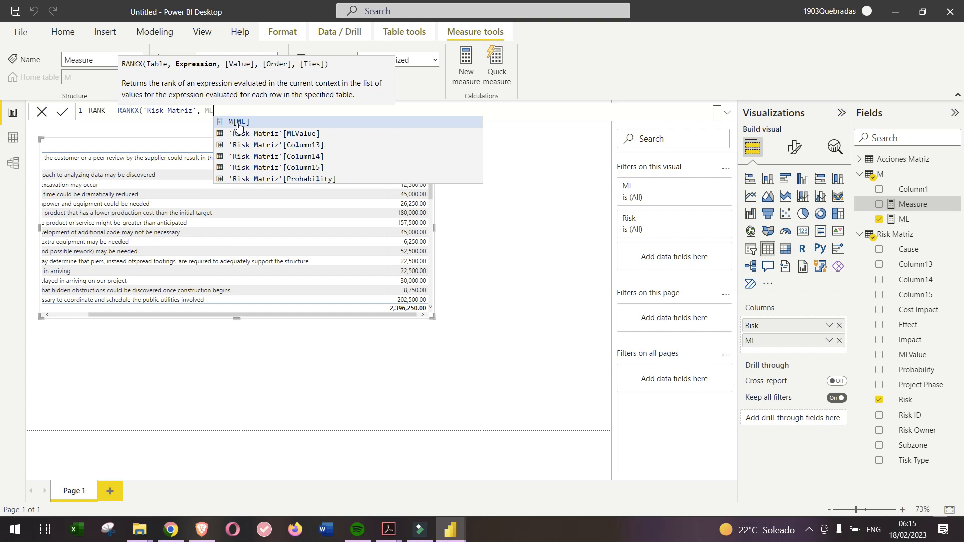
pyautogui.click(239, 123)
pyautogui.write(')')
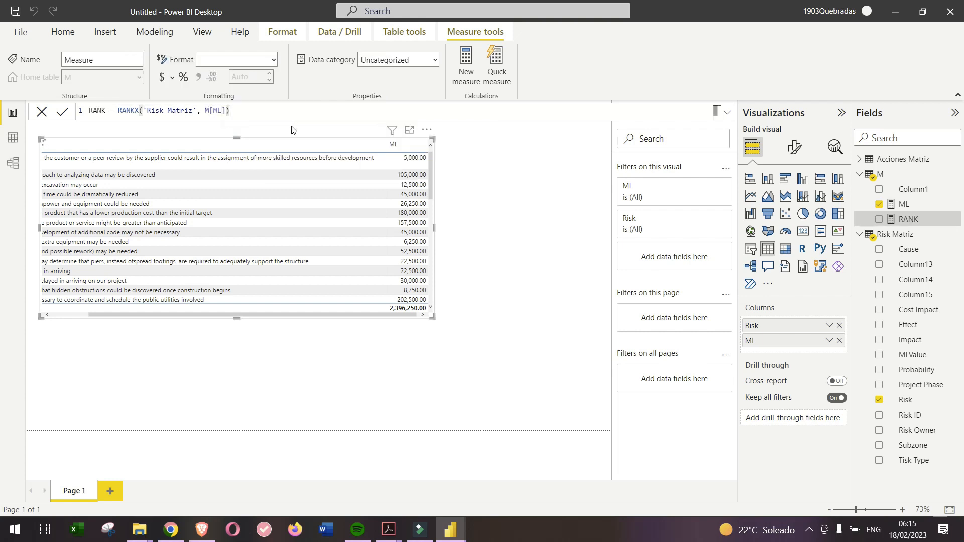
pyautogui.moveTo(908, 219); pyautogui.dragTo(805, 326)
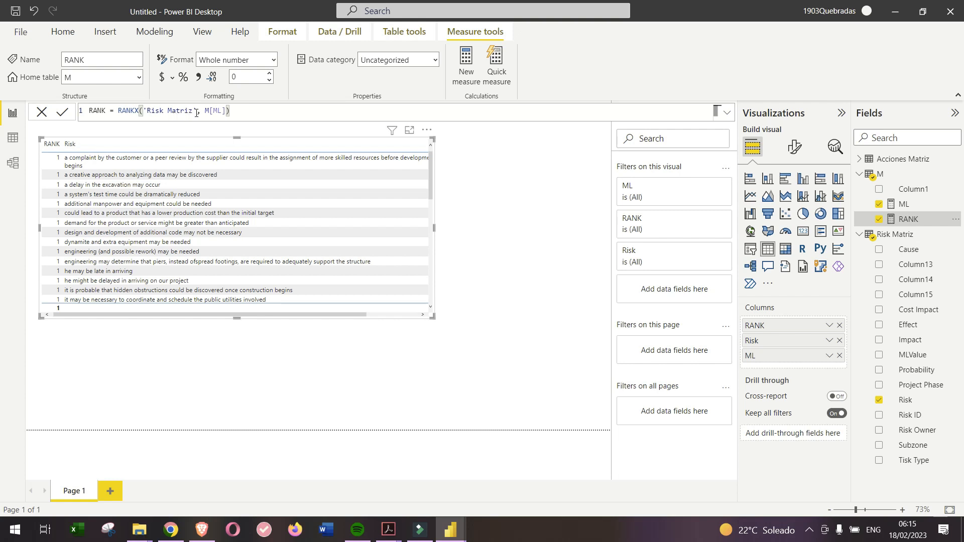
# - Change the RANK measure's formula to RANKX(ALLSELECTED('Risk Matriz'), M[ML])
pyautogui.click(915, 220)
pyautogui.click(194, 111)
pyautogui.click(142, 112)
pyautogui.write('ALLSELECTED')
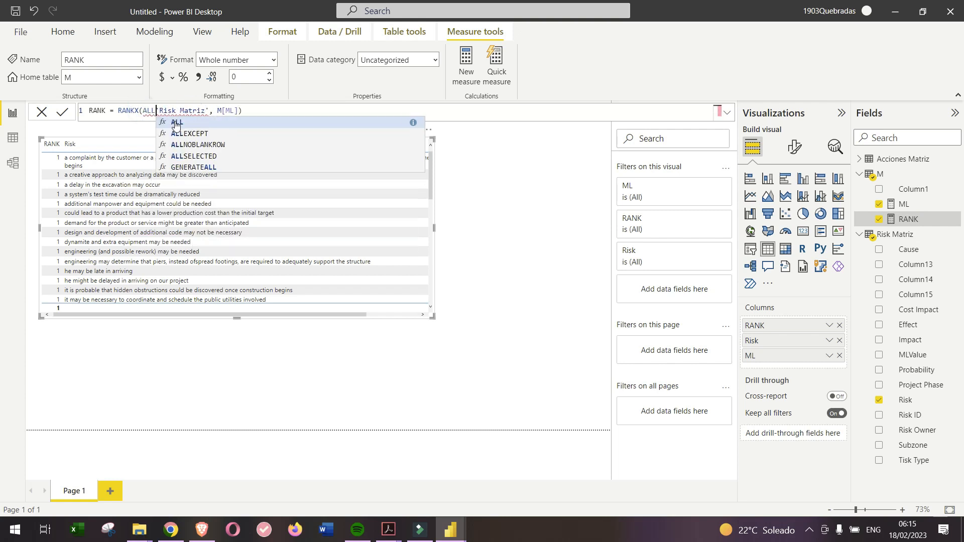
pyautogui.click(246, 112)
pyautogui.write(')')
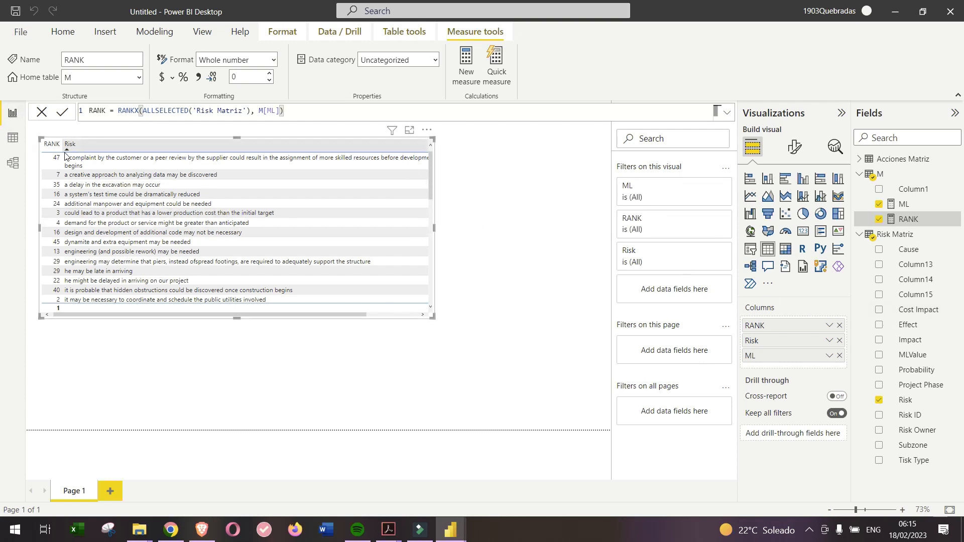
# - Sort the table by RANK in ascending order and widen the visual to fit the ML column
pyautogui.click(51, 145)
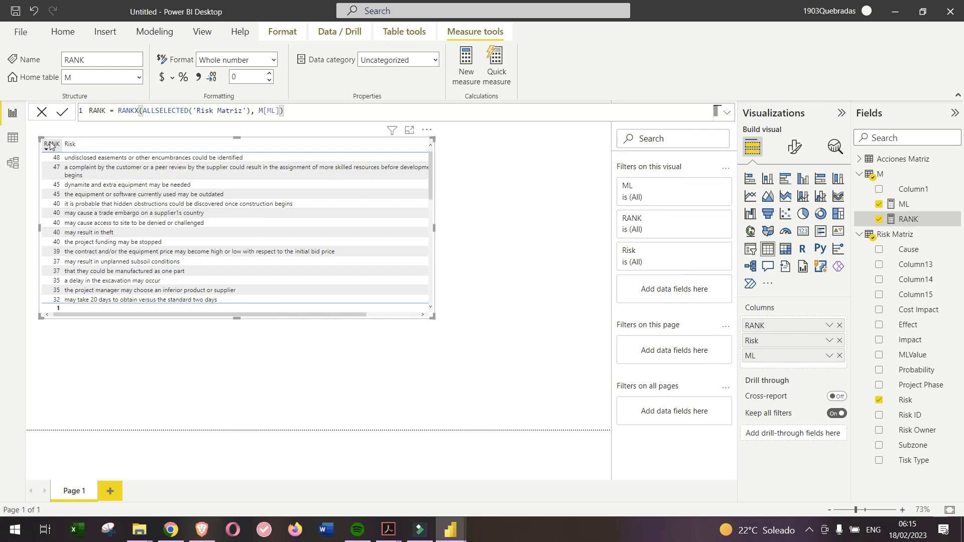
pyautogui.click(45, 147)
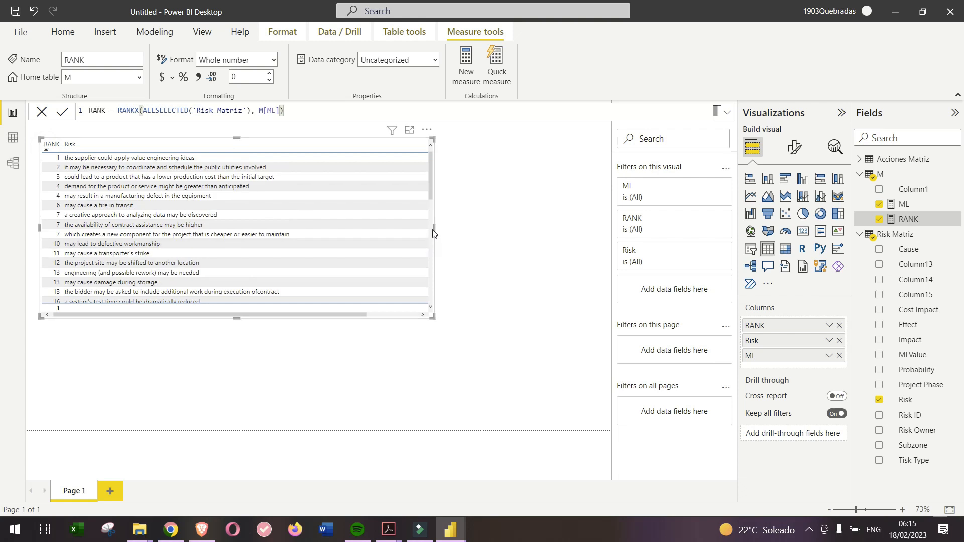
pyautogui.moveTo(435, 230); pyautogui.dragTo(536, 230)
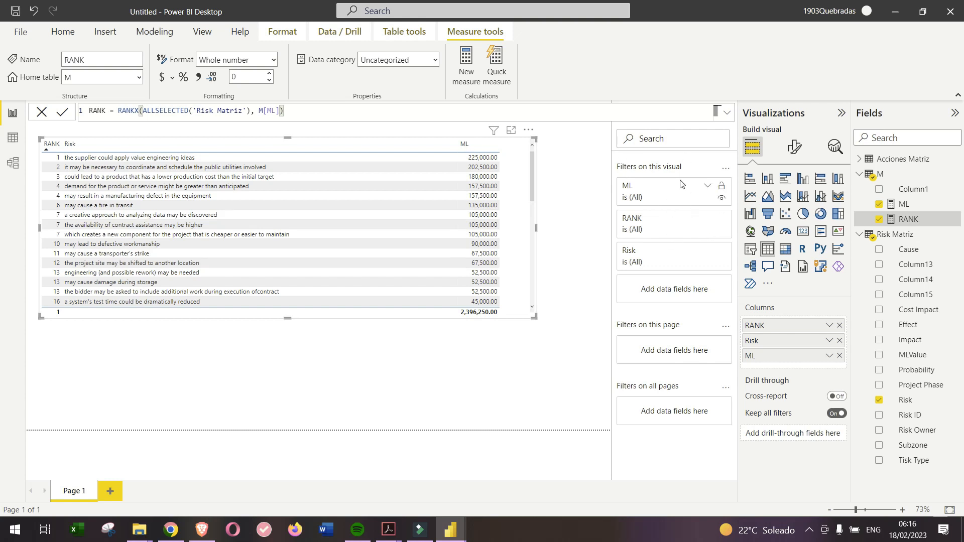
# - Filter the table to RANK less than or equal to 10 and shrink the visual around its remaining rows
pyautogui.click(709, 221)
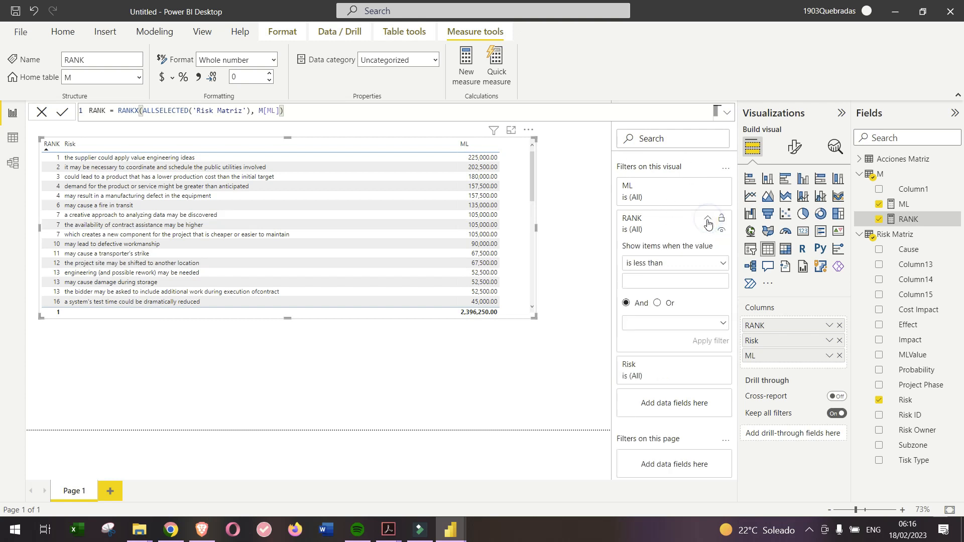
pyautogui.click(700, 265)
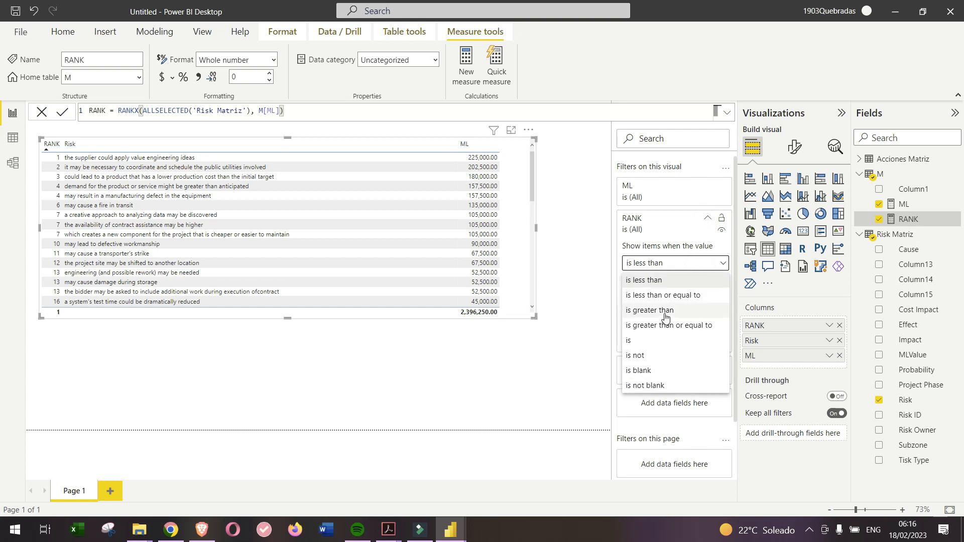
pyautogui.click(672, 295)
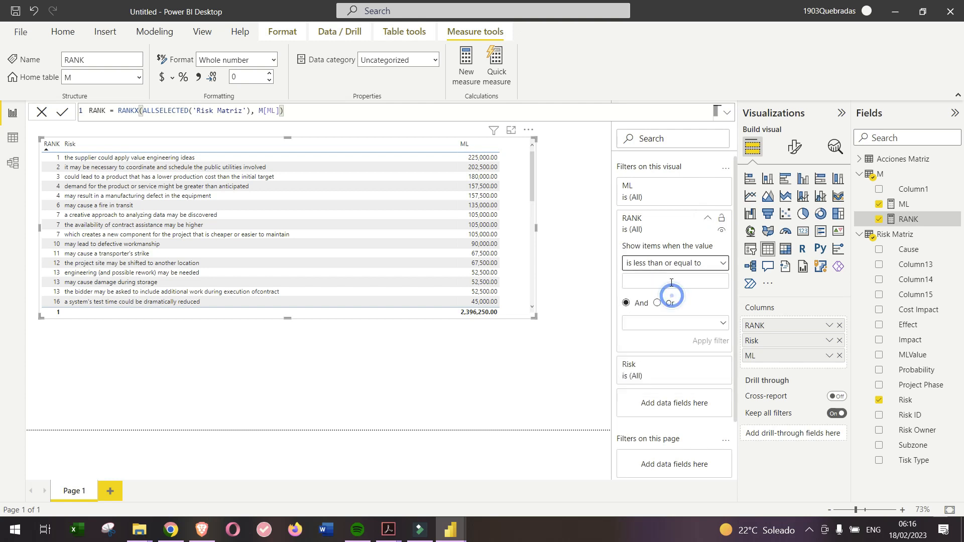
pyautogui.click(666, 277)
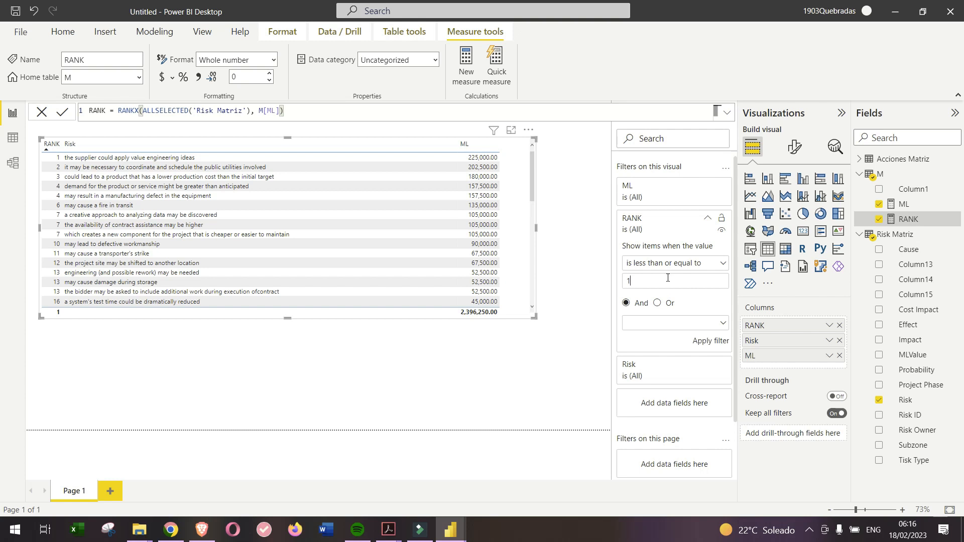
pyautogui.click(717, 343)
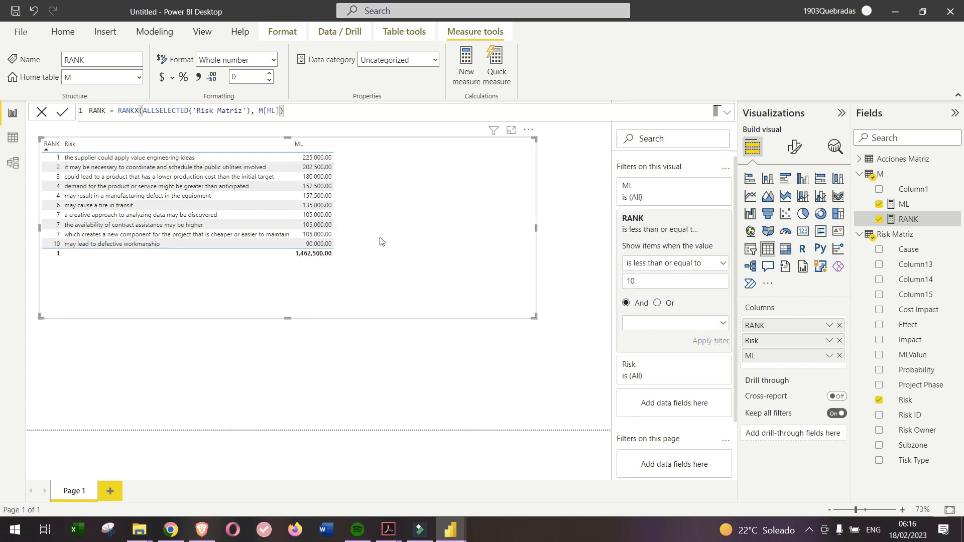
pyautogui.moveTo(535, 316); pyautogui.dragTo(355, 276)
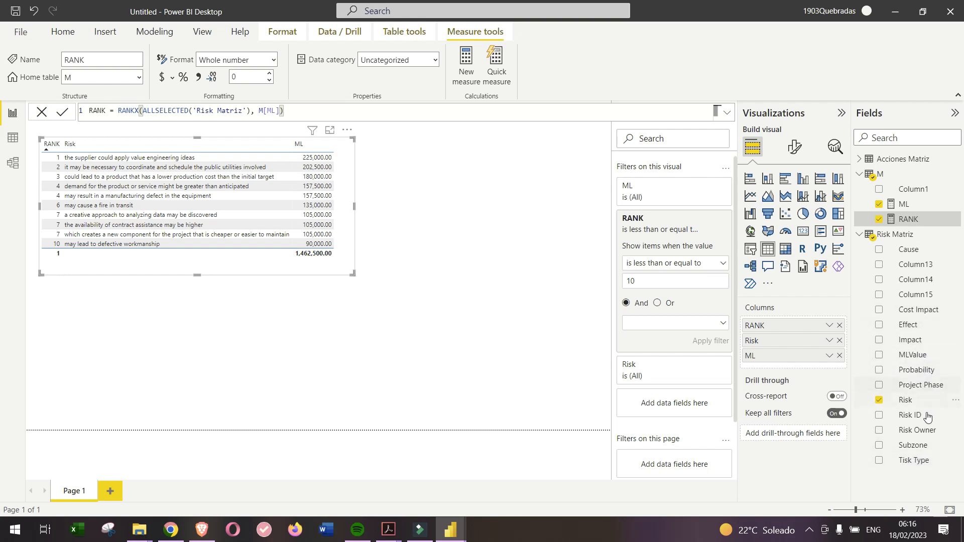
# - Add Tisk Type as a filter on the table visual and keep only Opportunity selected
pyautogui.moveTo(924, 468); pyautogui.dragTo(685, 415)
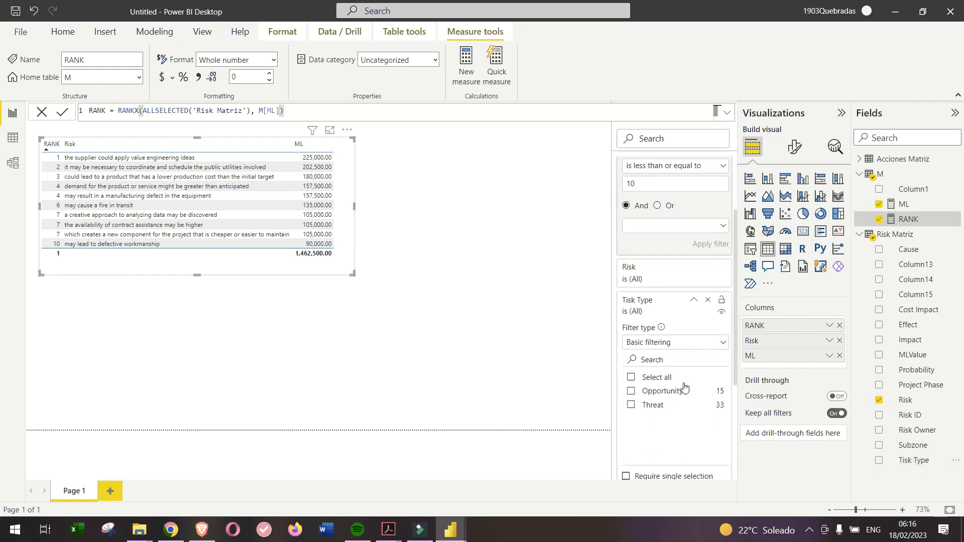
pyautogui.click(631, 378)
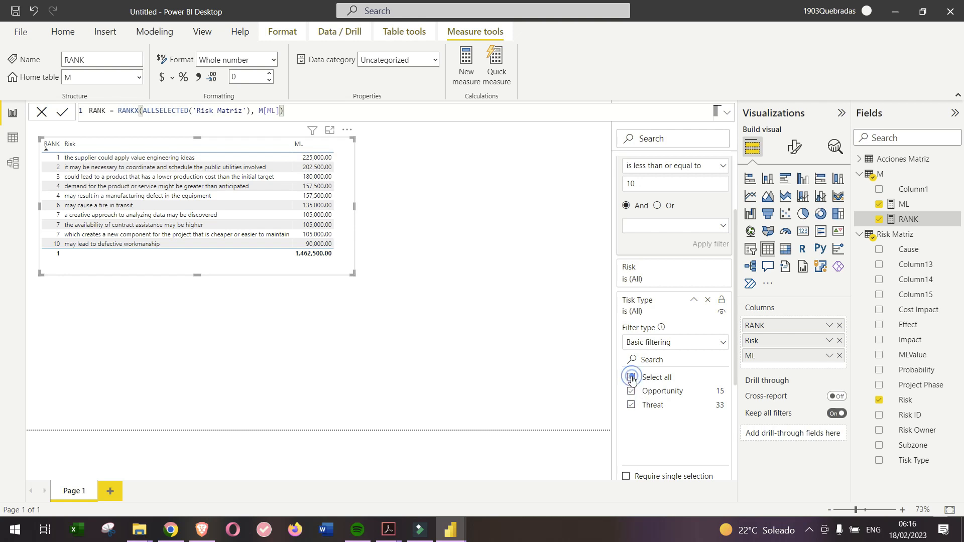
pyautogui.click(631, 406)
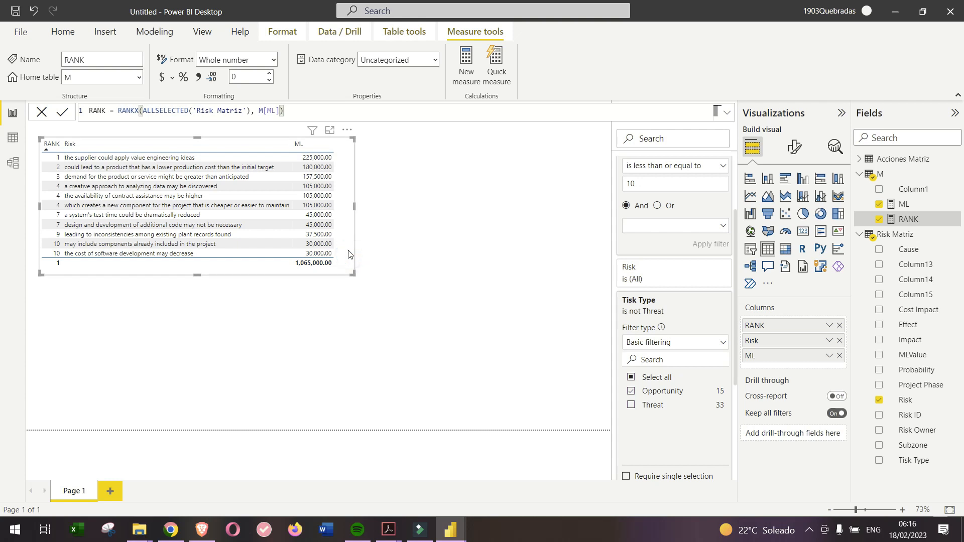
# - Duplicate the opportunities table below the original and filter the copy's Tisk Type to Threat only
pyautogui.click(347, 236)
pyautogui.hotkey('ctrl', 'c')
pyautogui.hotkey('ctrl', 'v')
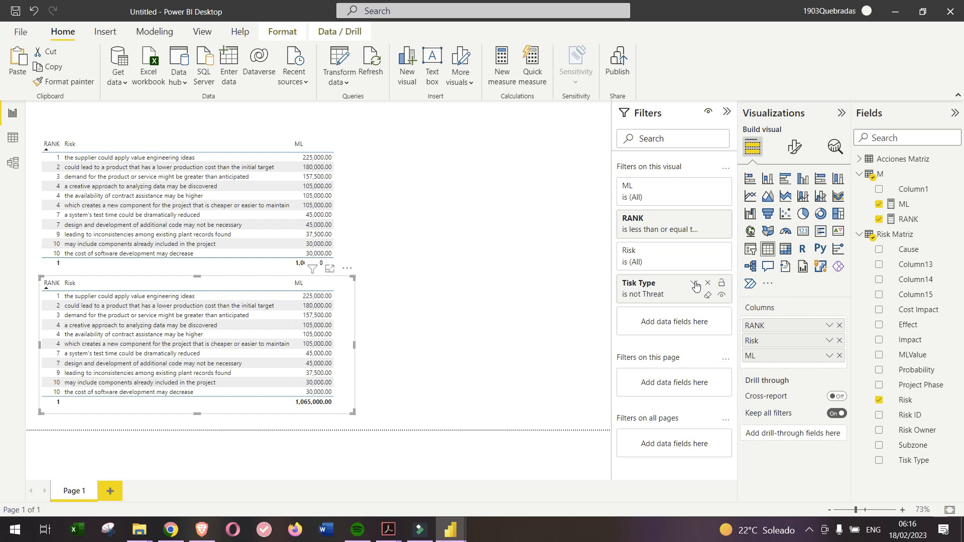
pyautogui.click(695, 284)
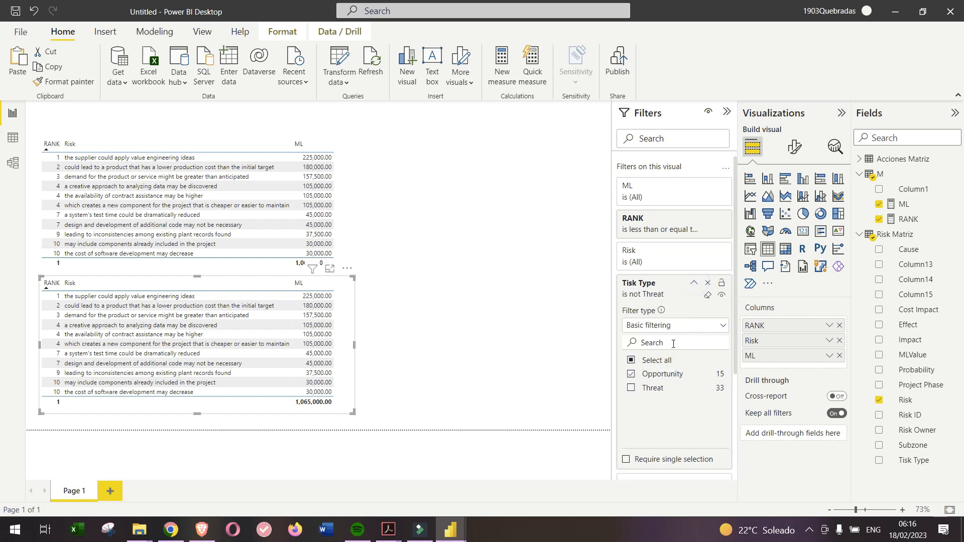
pyautogui.click(631, 374)
pyautogui.click(632, 388)
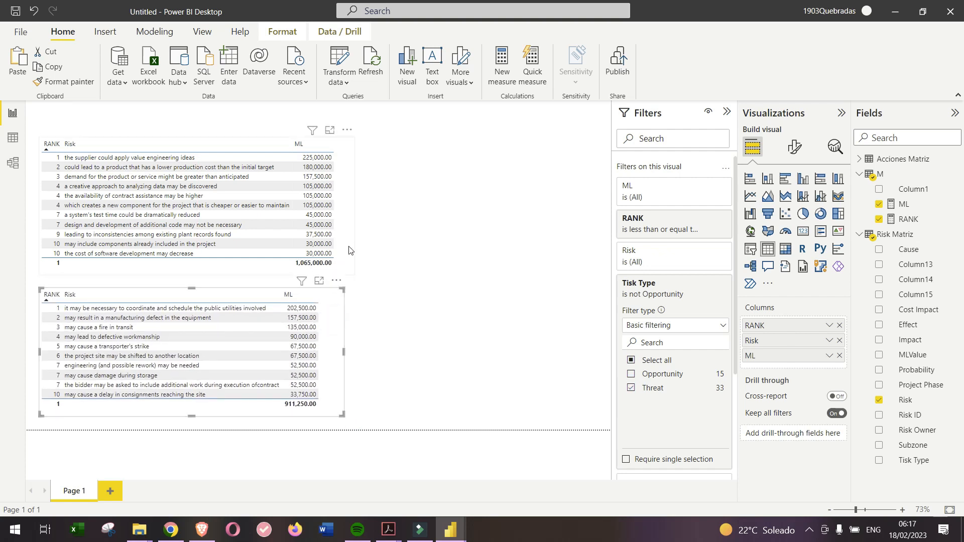
# - Apply the Alternating rows style preset to the upper opportunities table
pyautogui.click(342, 229)
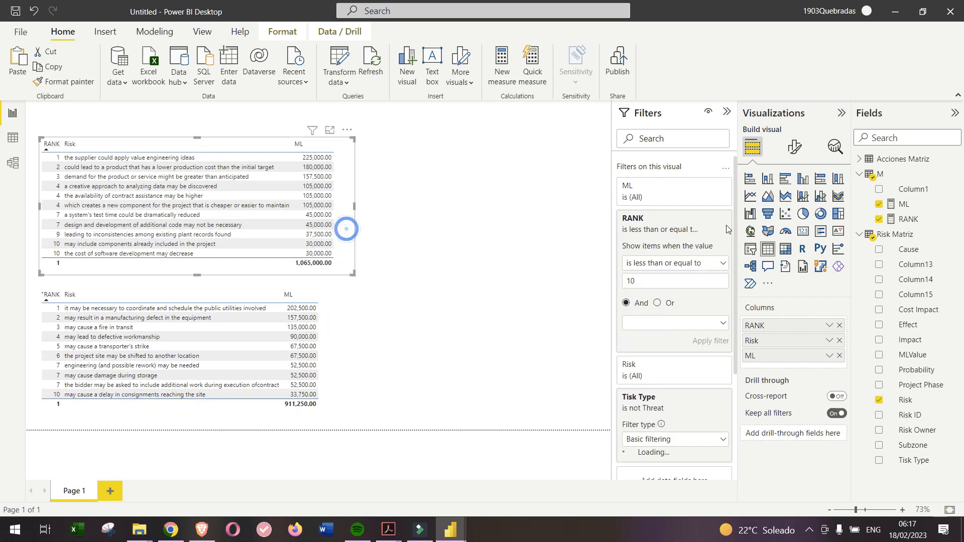
pyautogui.click(794, 147)
pyautogui.click(768, 233)
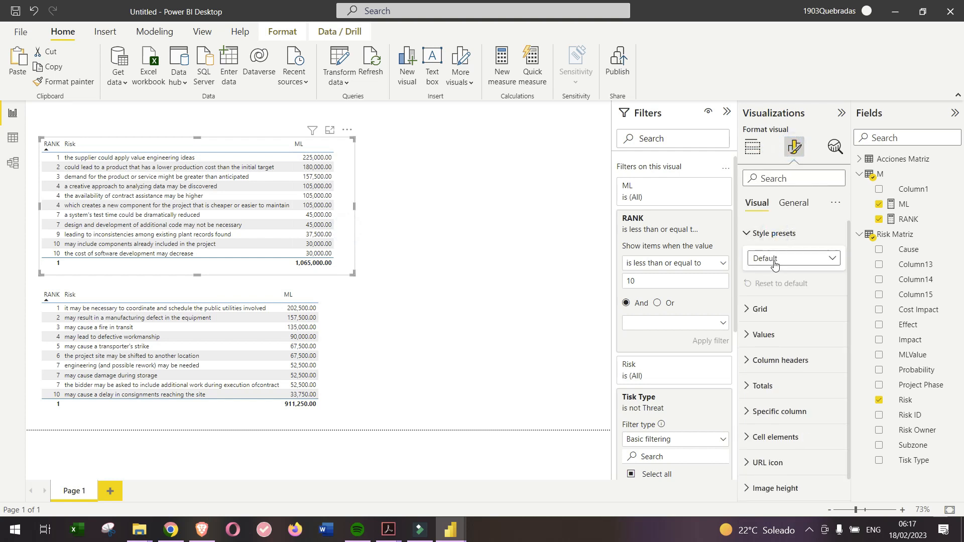
pyautogui.click(776, 258)
pyautogui.click(794, 334)
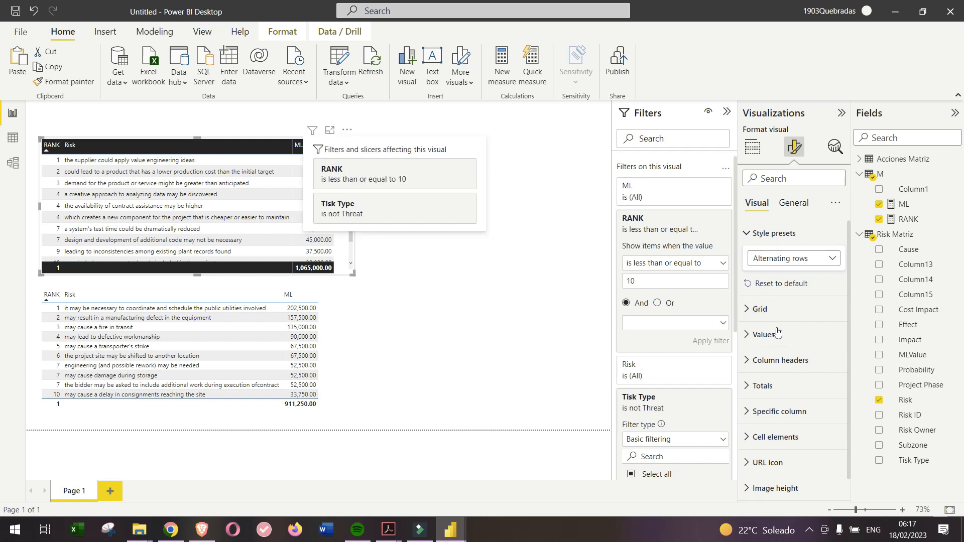
# - Set the column header background of the upper opportunities table to a custom green
pyautogui.scroll(-1, 791, 322)
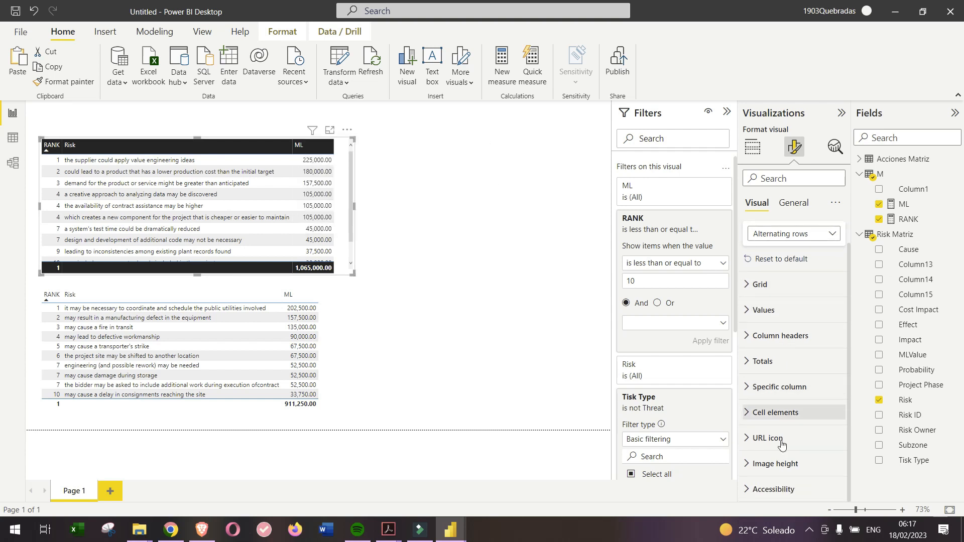
pyautogui.click(778, 338)
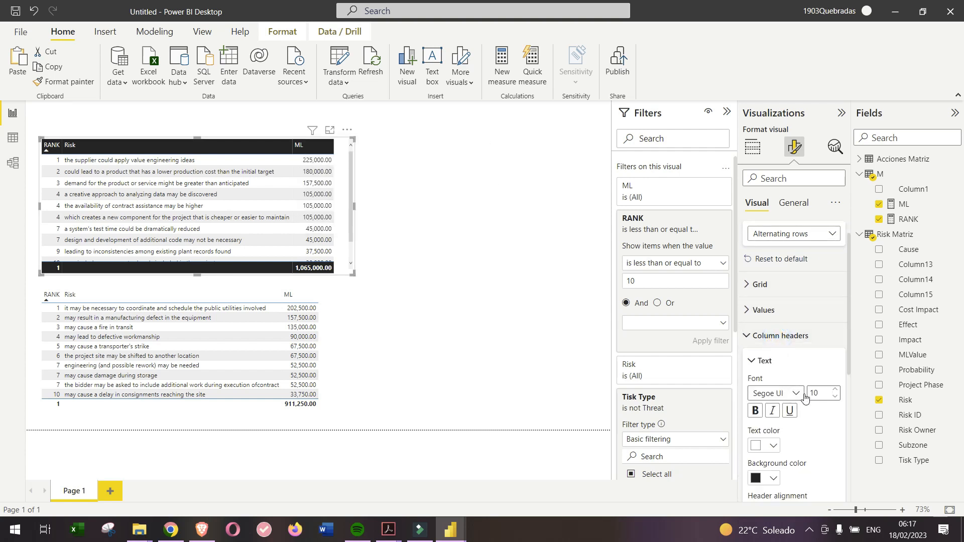
pyautogui.click(771, 478)
pyautogui.click(789, 454)
pyautogui.moveTo(832, 406); pyautogui.dragTo(816, 409)
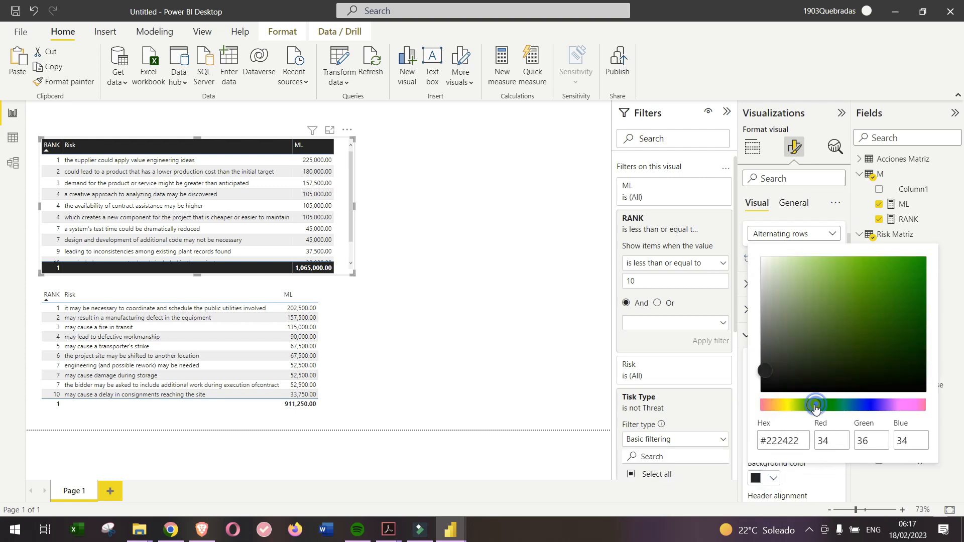
pyautogui.click(872, 255)
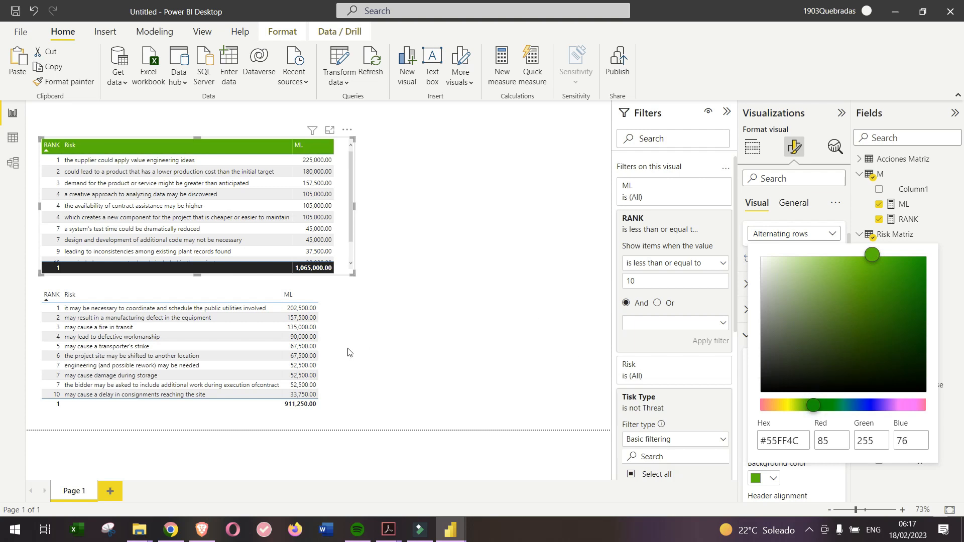
# - Try black text on a custom pink background for the lower threats table's column headers
pyautogui.click(326, 344)
pyautogui.click(327, 339)
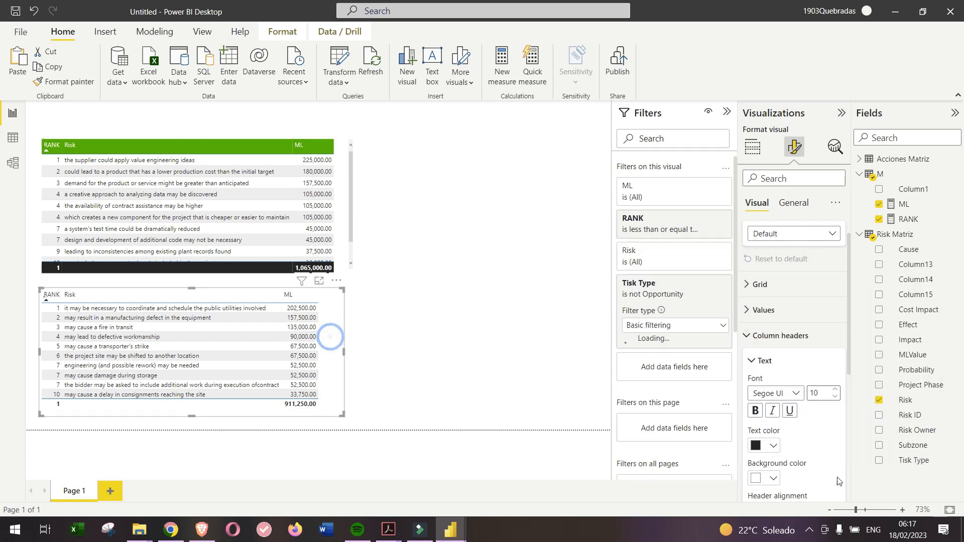
pyautogui.click(766, 444)
pyautogui.click(792, 421)
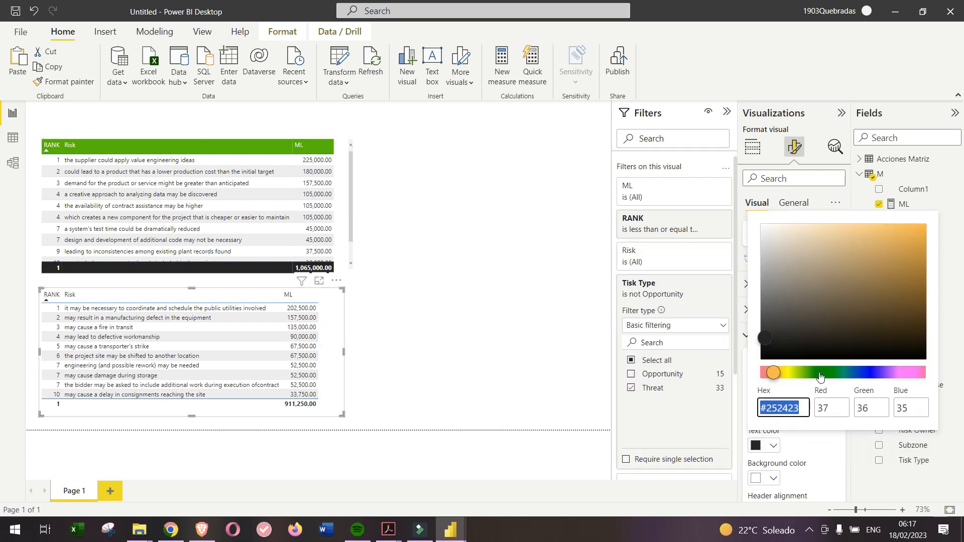
pyautogui.moveTo(770, 373); pyautogui.dragTo(756, 378)
pyautogui.click(909, 228)
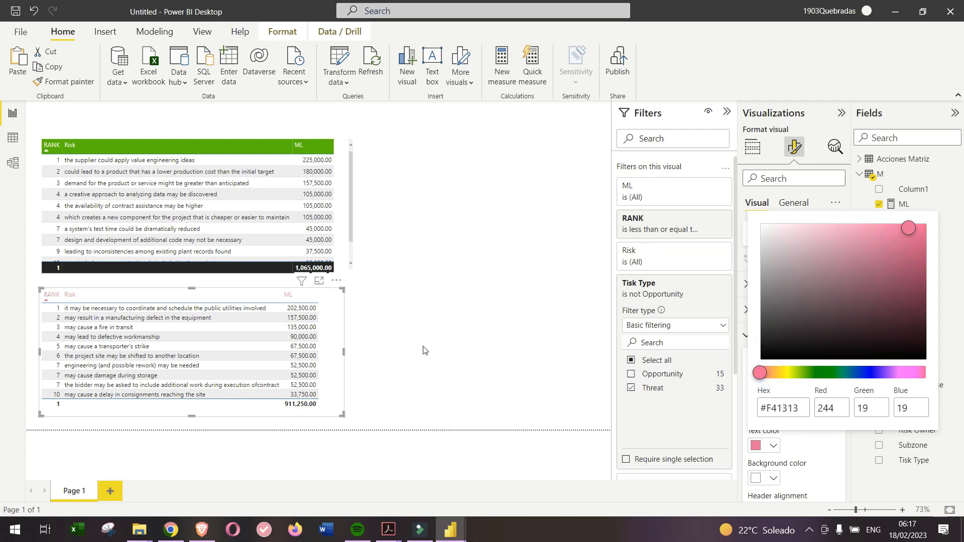
pyautogui.click(774, 448)
pyautogui.click(774, 448)
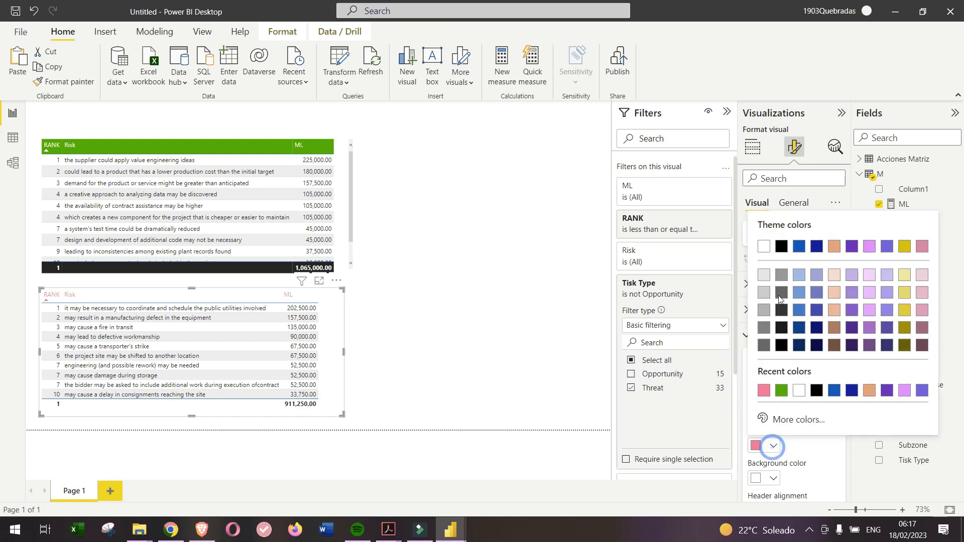
pyautogui.click(781, 247)
pyautogui.click(773, 479)
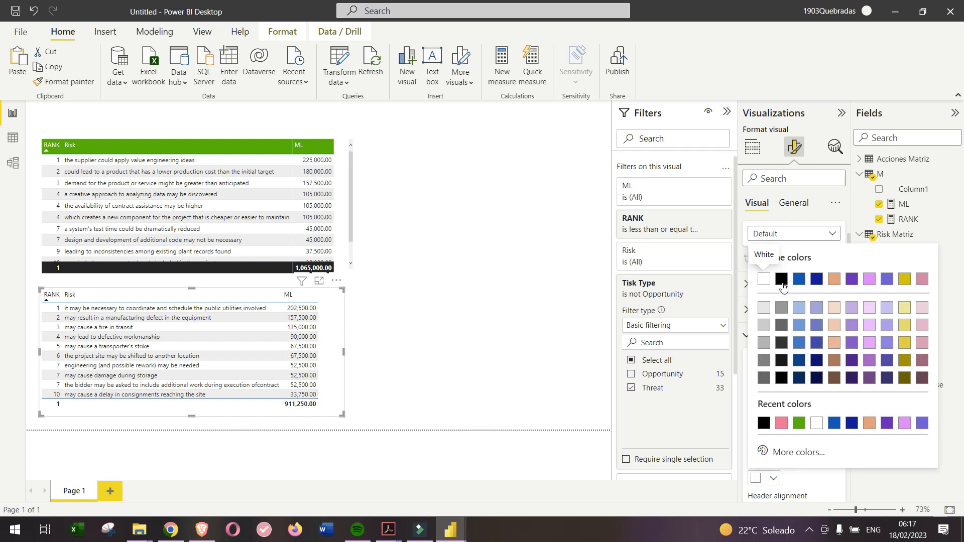
pyautogui.click(780, 423)
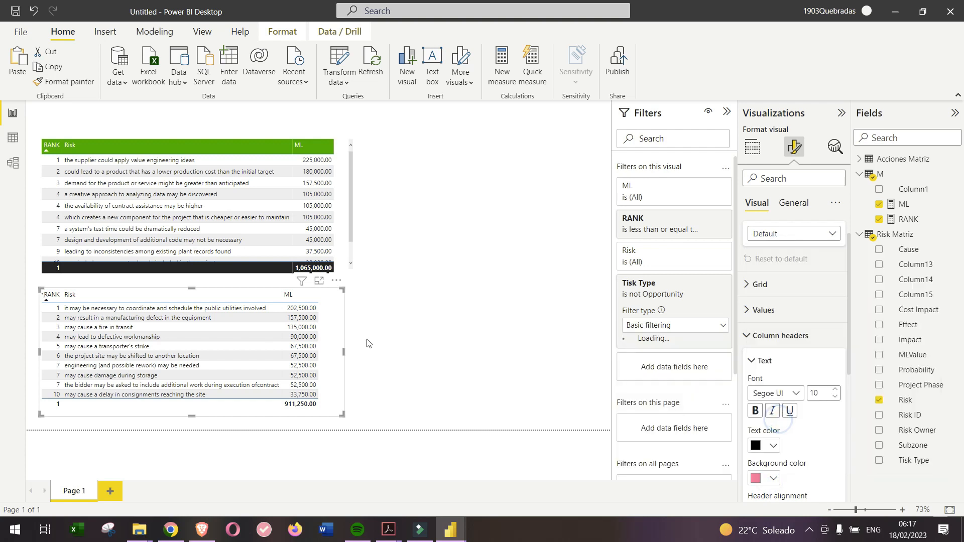
# - Apply the Alternating rows style preset to the lower threats table and enlarge the visual slightly
pyautogui.click(813, 240)
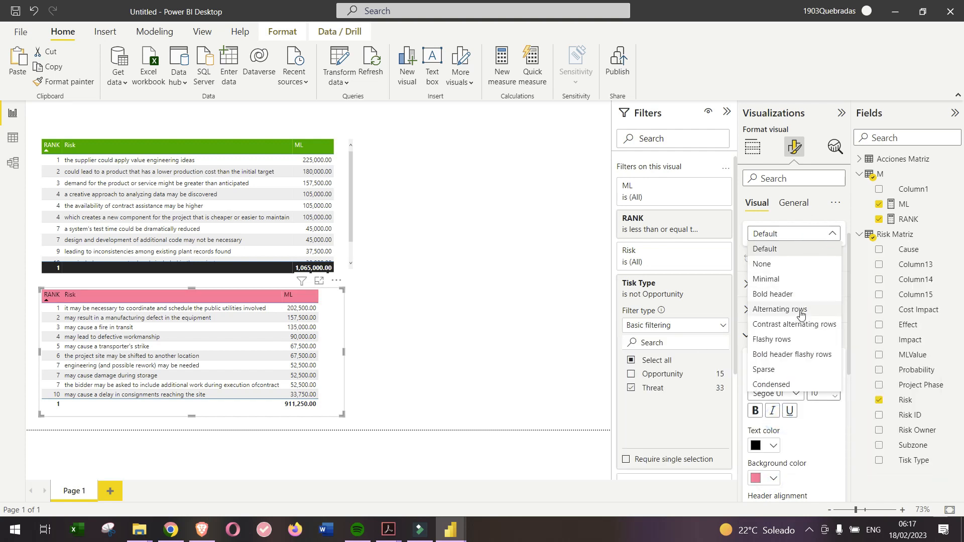
pyautogui.click(801, 312)
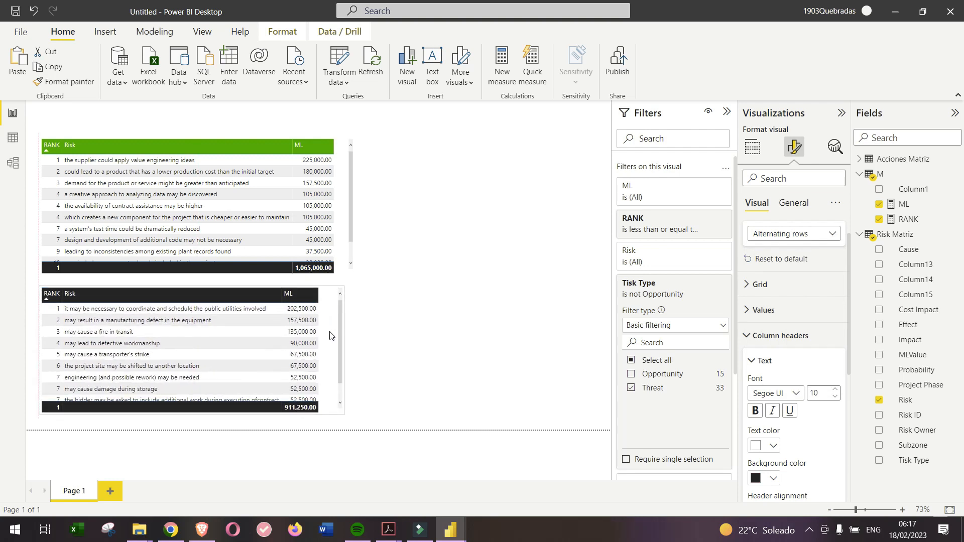
pyautogui.moveTo(350, 421); pyautogui.dragTo(364, 429)
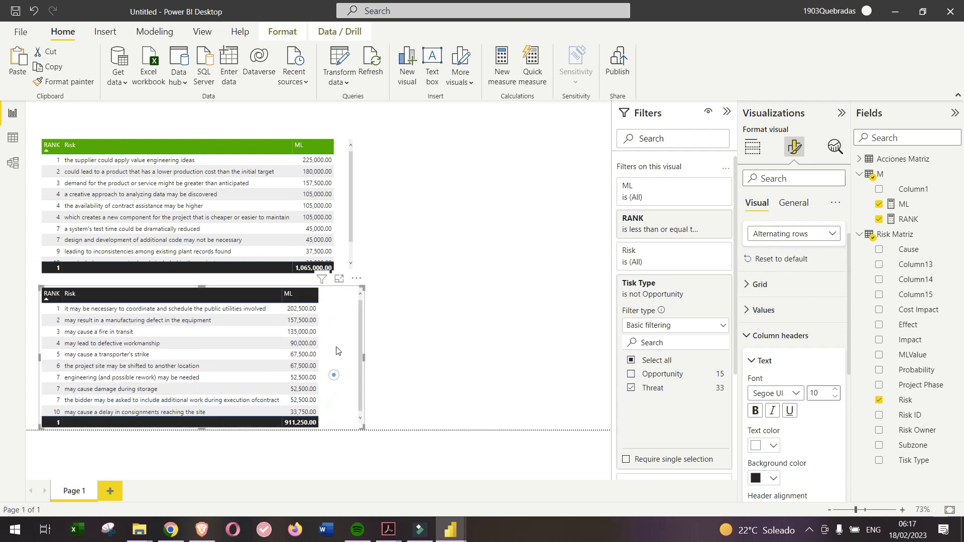
# - Sort the lower threats table by ML in ascending order and widen its Risk column
pyautogui.click(286, 294)
pyautogui.moveTo(281, 296); pyautogui.dragTo(294, 296)
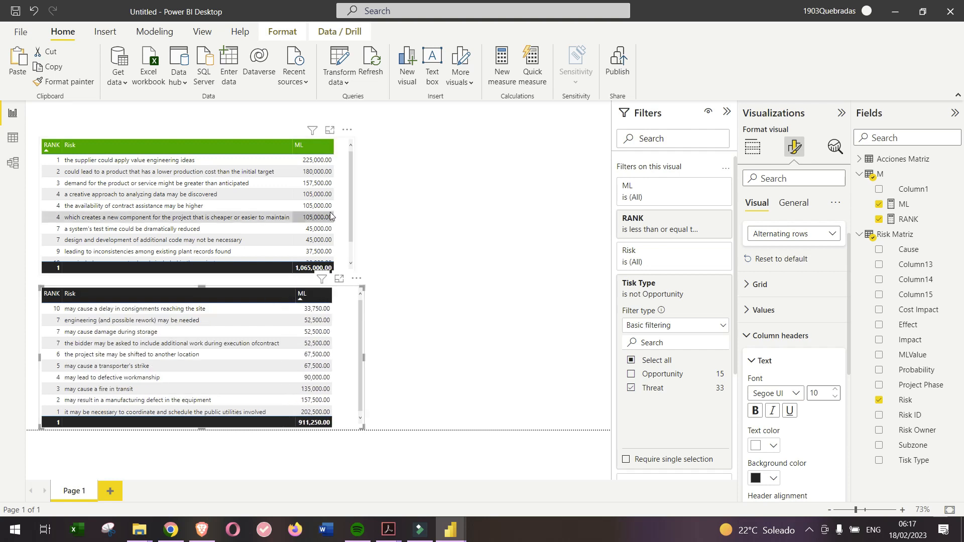
# - Enlarge the green opportunities table so all its rows fit, and extend the lower threats table upward to sit just beneath it
pyautogui.click(349, 197)
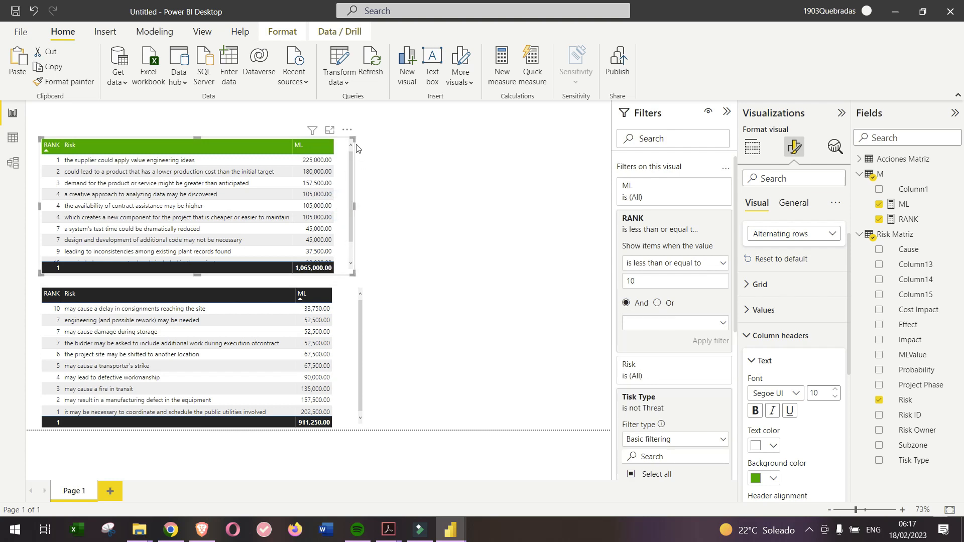
pyautogui.moveTo(353, 138); pyautogui.dragTo(363, 128)
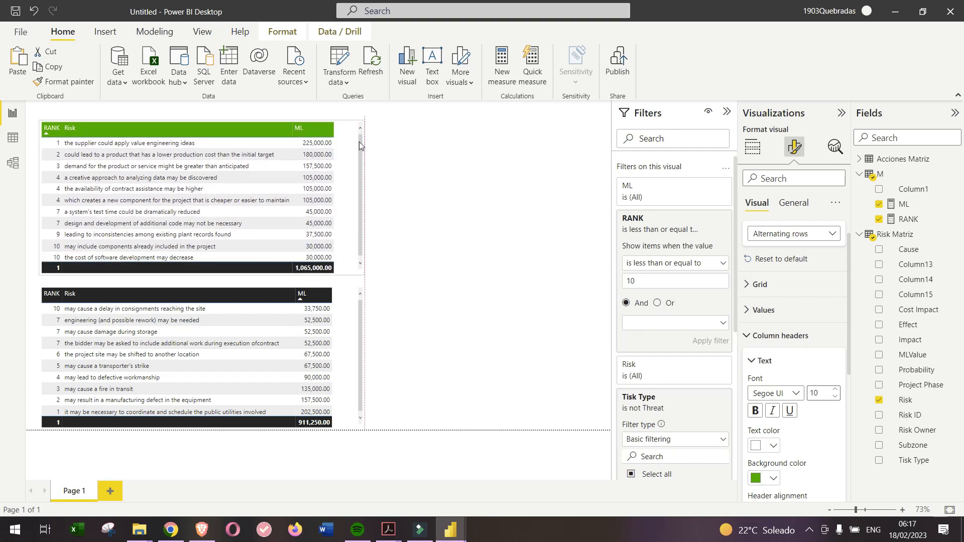
pyautogui.click(333, 345)
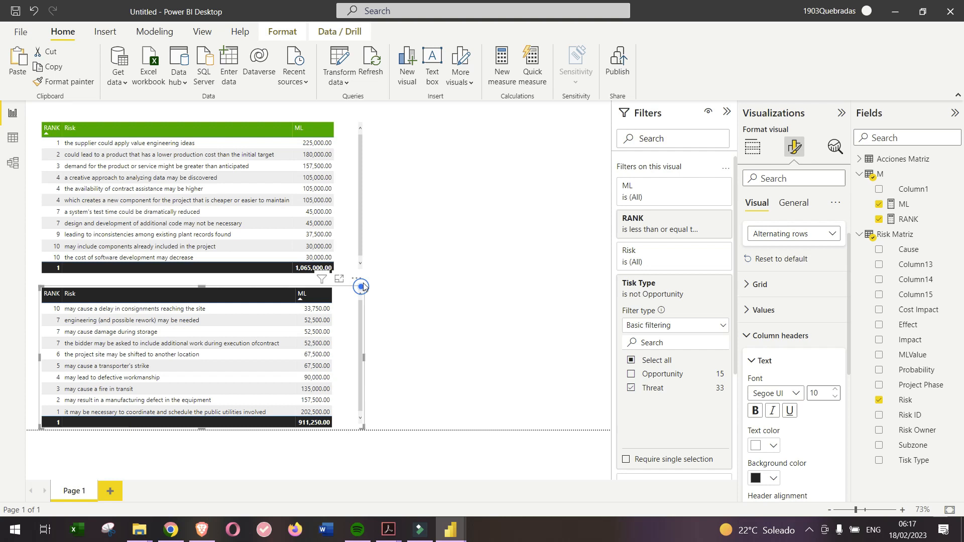
pyautogui.moveTo(362, 287); pyautogui.dragTo(363, 277)
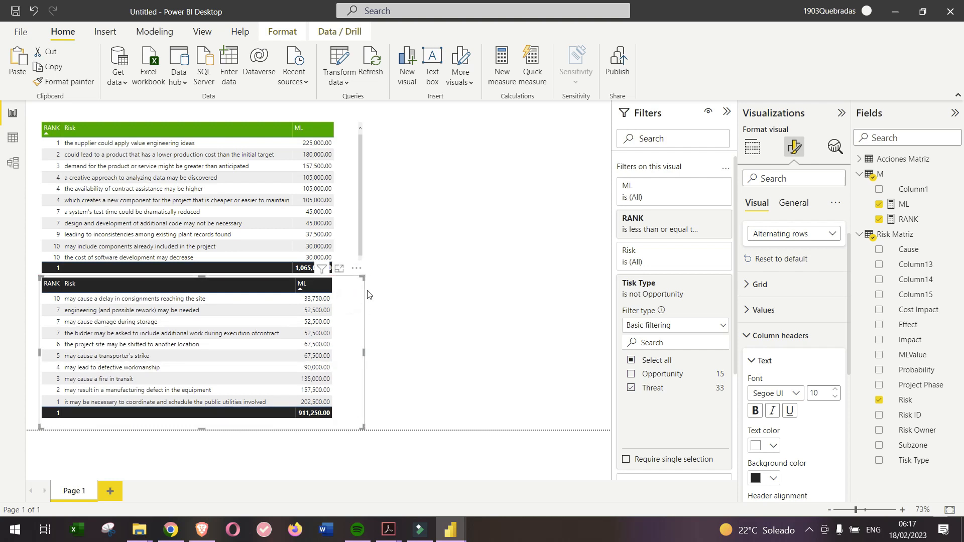
# - Turn off the totals row in both the opportunities table and the threats table
pyautogui.click(351, 235)
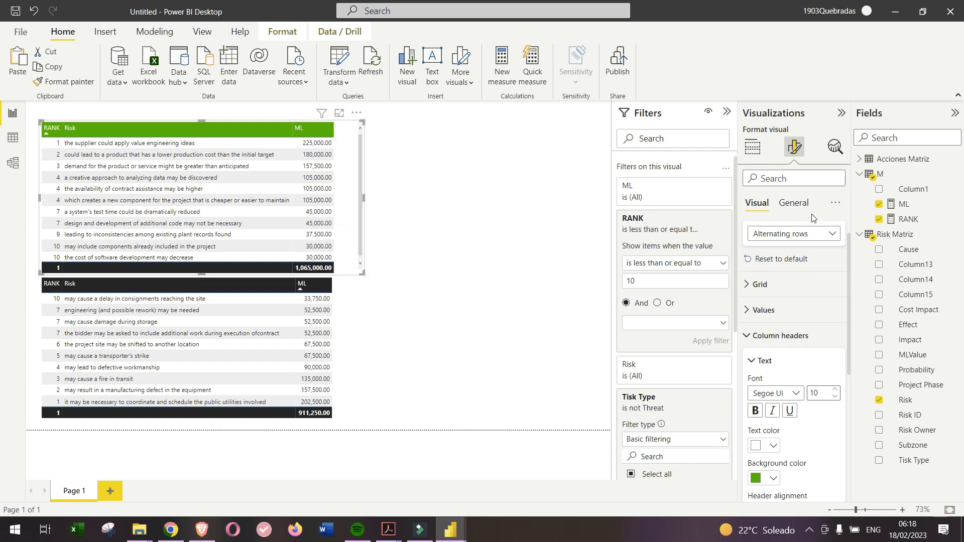
pyautogui.click(771, 336)
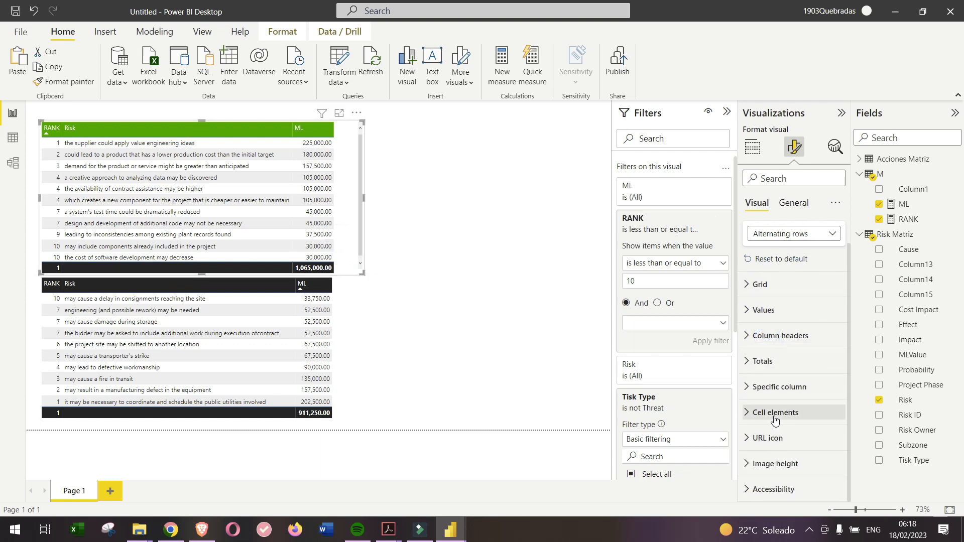
pyautogui.click(764, 362)
pyautogui.click(823, 386)
pyautogui.click(360, 343)
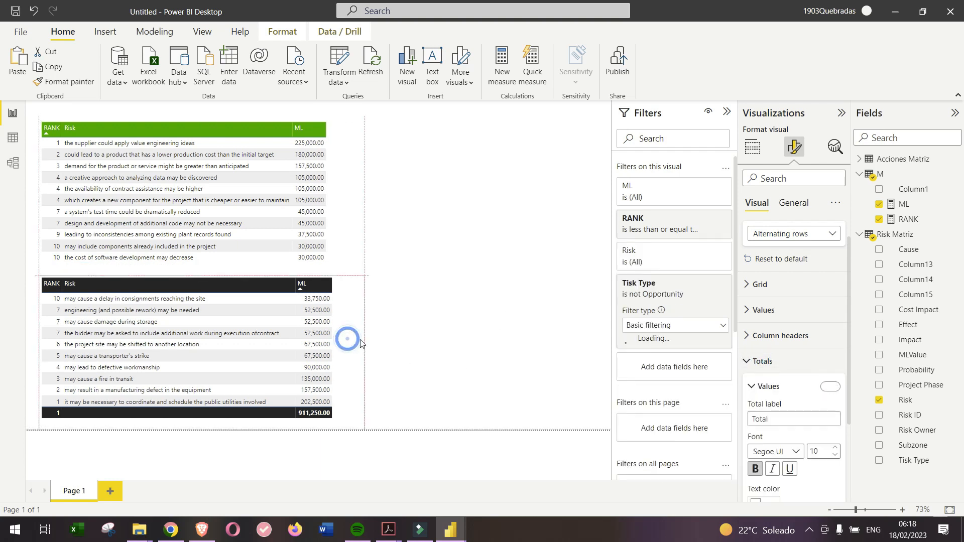
pyautogui.click(831, 386)
# - Shrink both tables to fit their rows and reposition the opportunities table slightly above the threats table
pyautogui.moveTo(363, 428); pyautogui.dragTo(351, 409)
pyautogui.scroll(2, 340, 366)
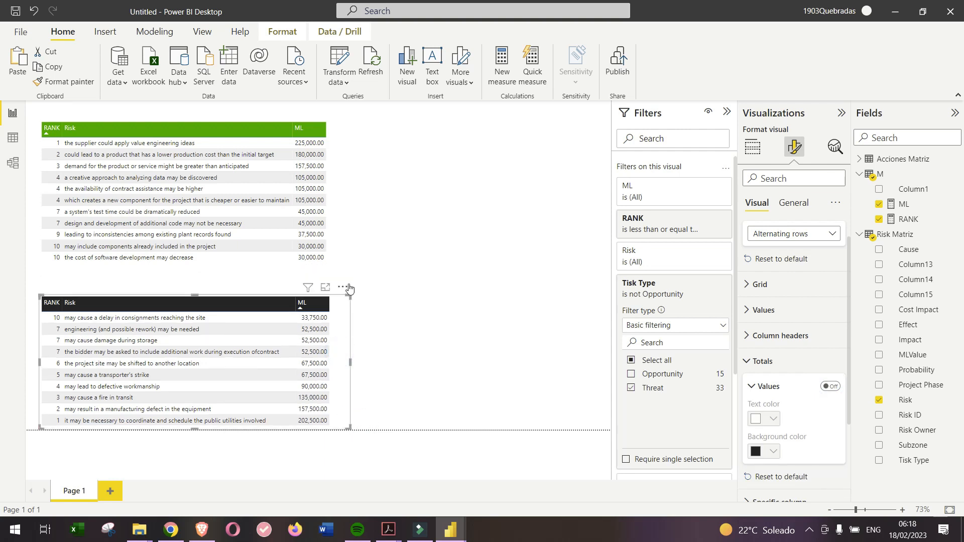
pyautogui.click(346, 227)
pyautogui.moveTo(365, 294); pyautogui.dragTo(340, 285)
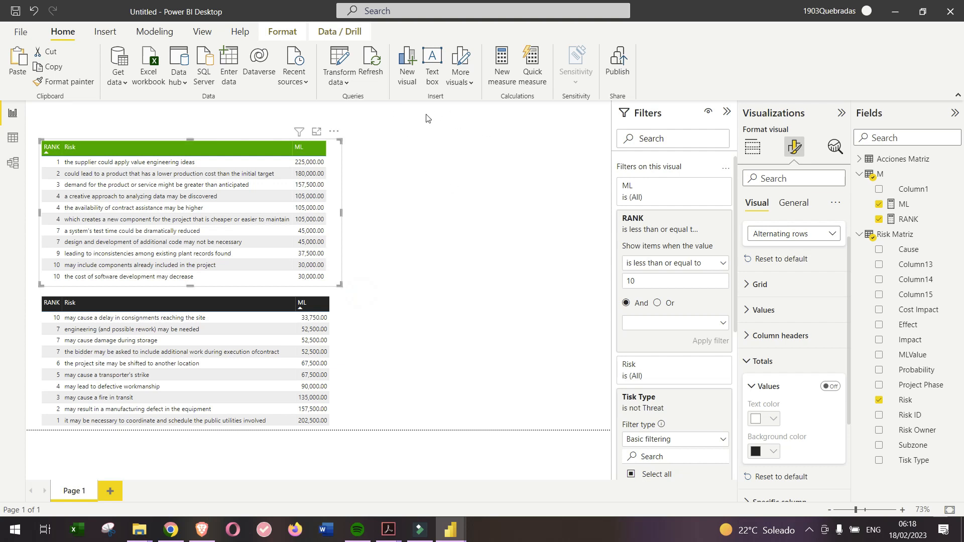
pyautogui.click(372, 237)
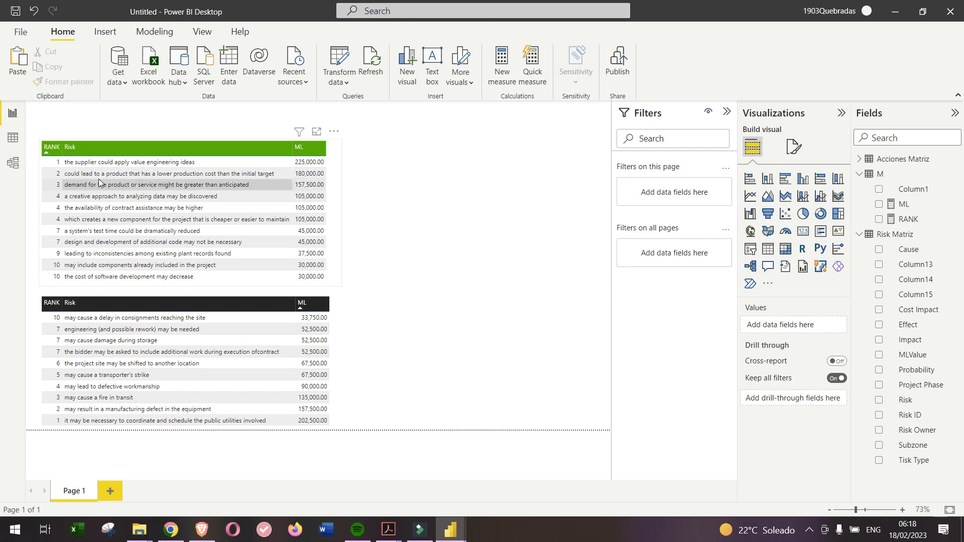
# - Set the column header background of the lower threats table to the recently used pink
pyautogui.click(336, 387)
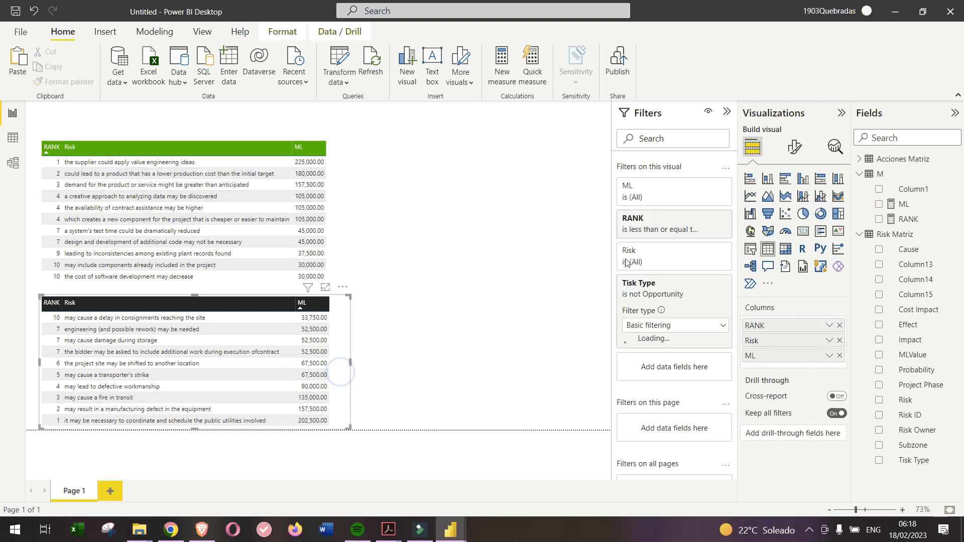
pyautogui.click(802, 148)
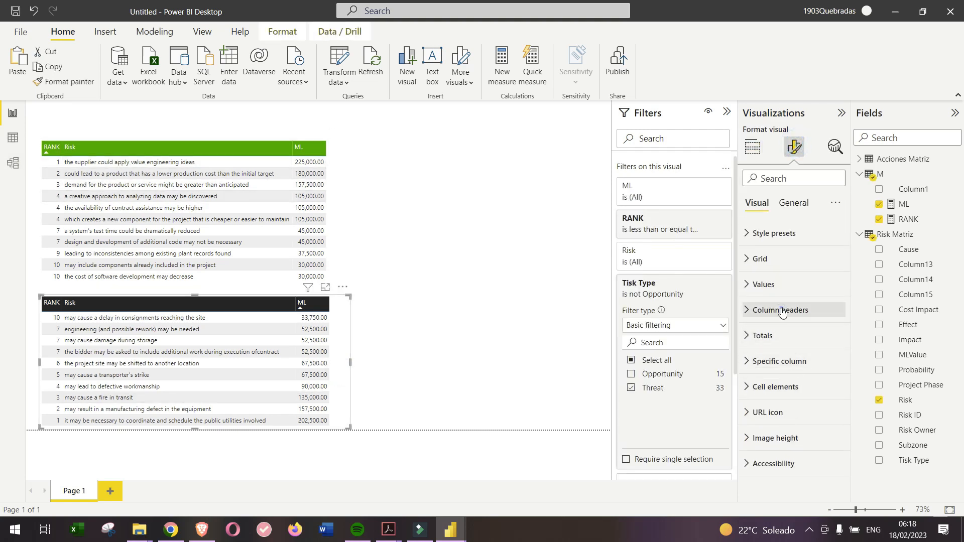
pyautogui.click(769, 309)
pyautogui.click(767, 454)
pyautogui.click(754, 397)
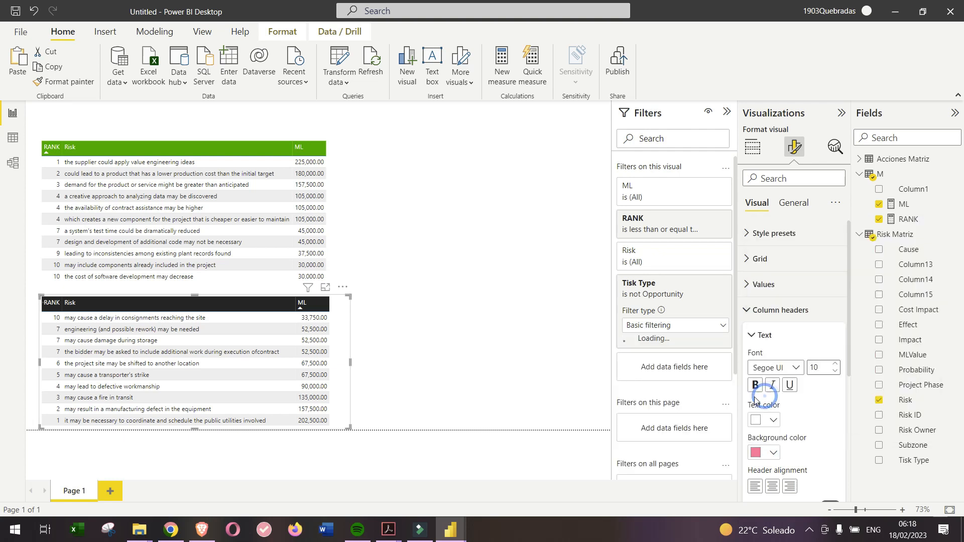
pyautogui.click(408, 273)
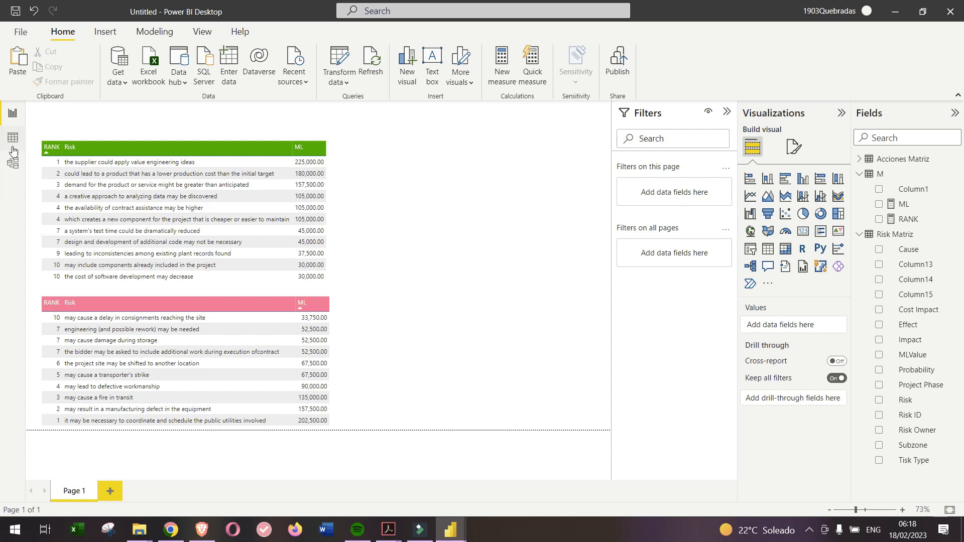
# - Examine the relationship between Acciones Matriz and Risk Matriz in the data model and return to the report
pyautogui.click(12, 163)
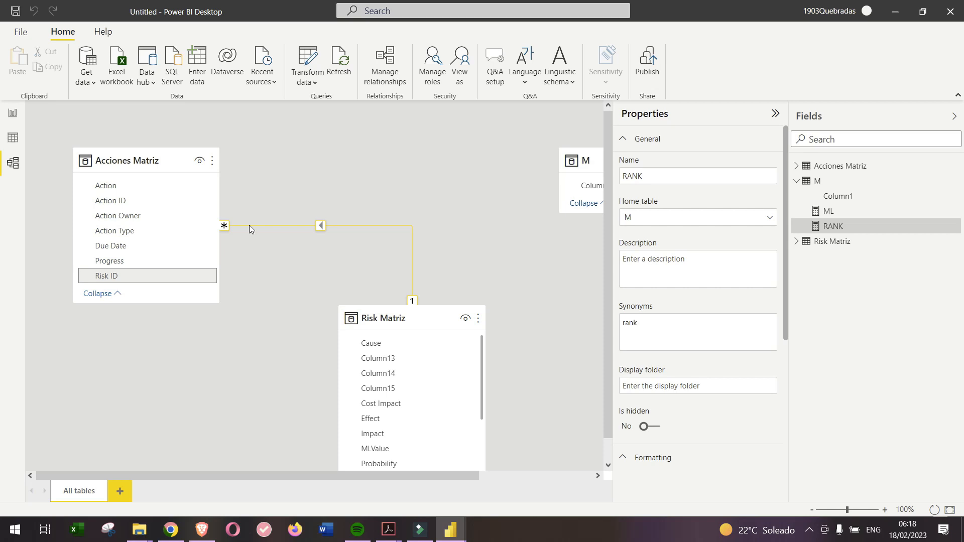
pyautogui.click(13, 138)
pyautogui.click(15, 113)
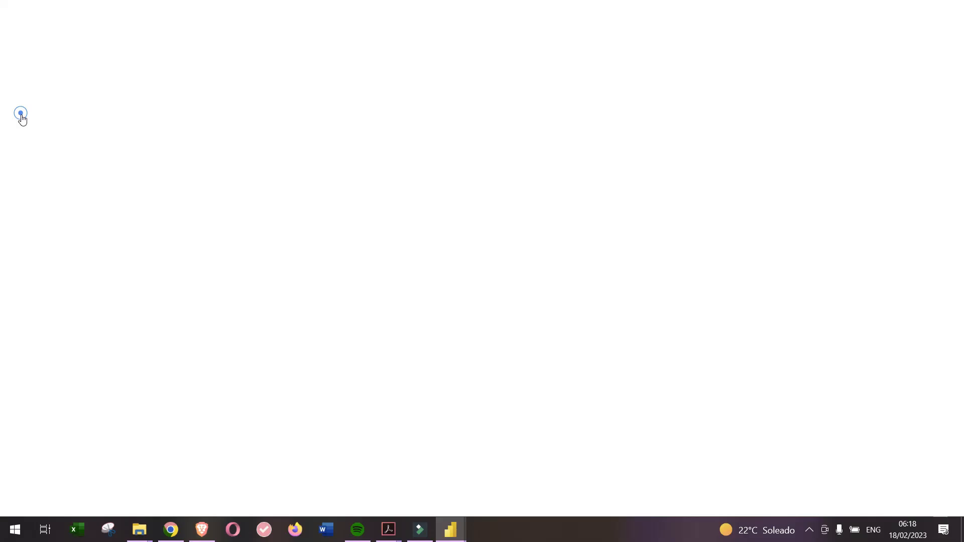
# - Duplicate the green opportunities table and place the copy to the right of the pink threats table
pyautogui.click(334, 209)
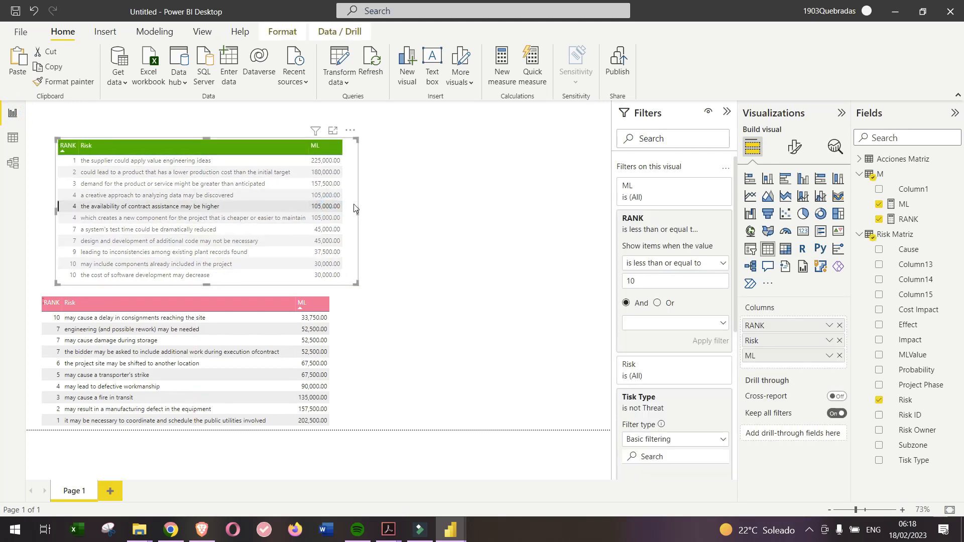
pyautogui.hotkey('ctrl', 'z')
pyautogui.click(339, 198)
pyautogui.hotkey('ctrl', 'c')
pyautogui.hotkey('ctrl', 'v')
pyautogui.moveTo(341, 198); pyautogui.dragTo(695, 389)
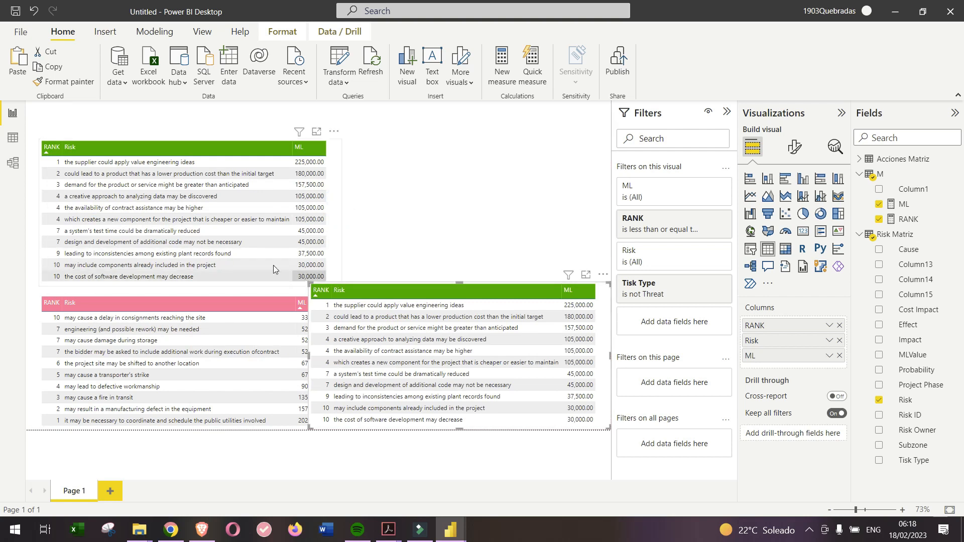
pyautogui.moveTo(311, 284); pyautogui.dragTo(341, 284)
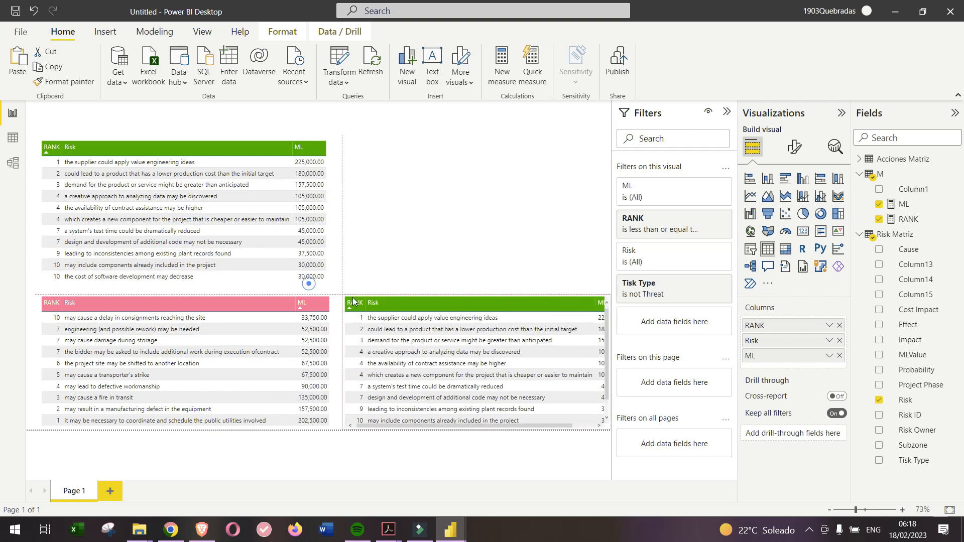
# - Test cross-filtering from an opportunity row, and edit the interactions so the opportunities and threats tables do not filter each other
pyautogui.click(270, 163)
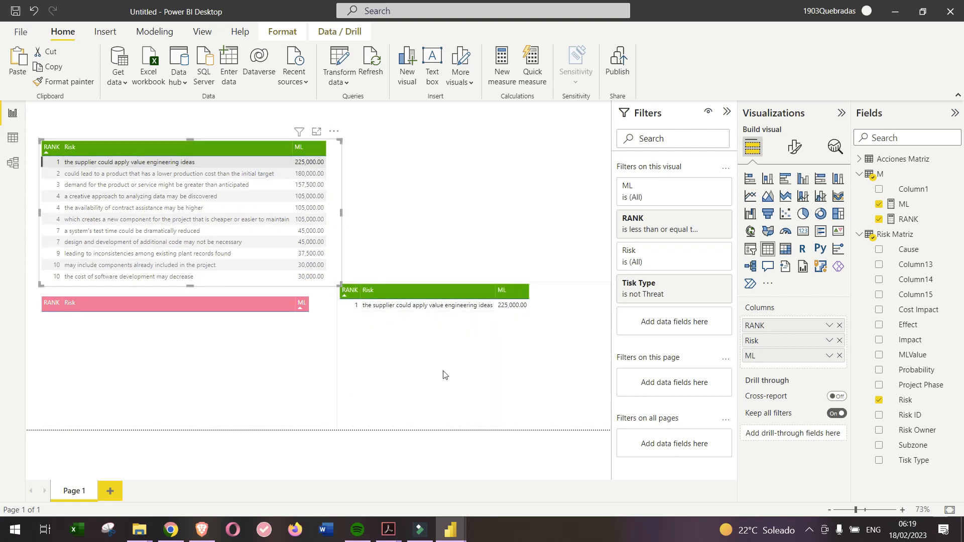
pyautogui.click(329, 160)
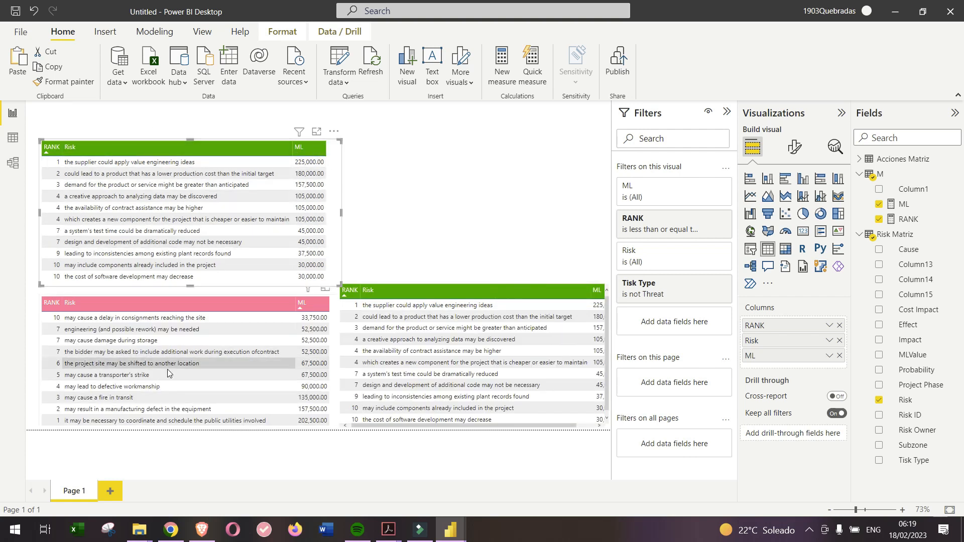
pyautogui.click(284, 37)
pyautogui.click(25, 65)
pyautogui.click(329, 191)
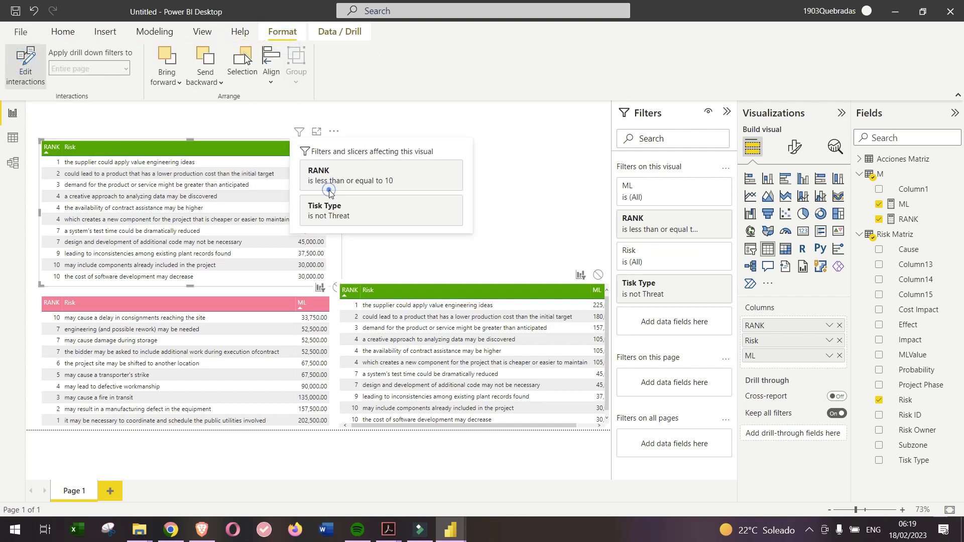
pyautogui.click(333, 307)
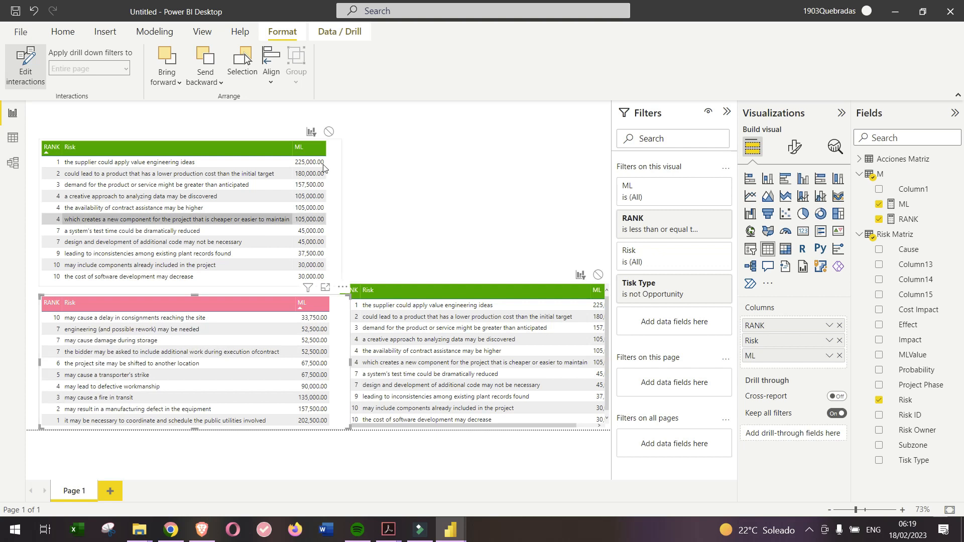
pyautogui.click(334, 131)
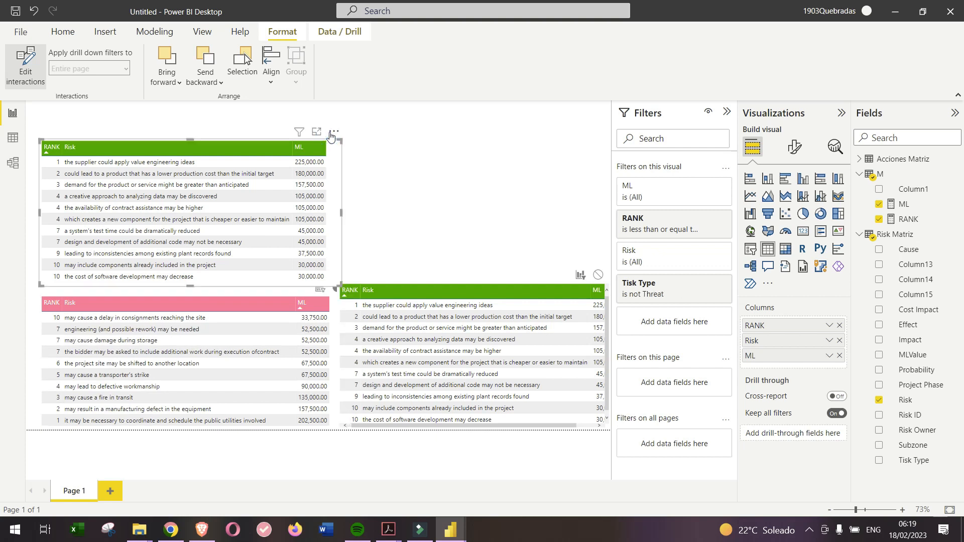
pyautogui.click(333, 355)
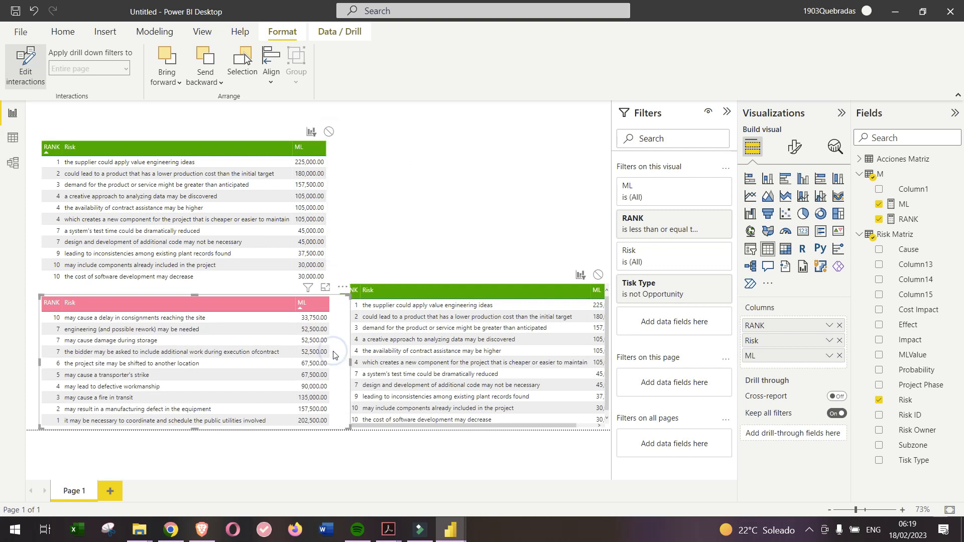
pyautogui.click(419, 209)
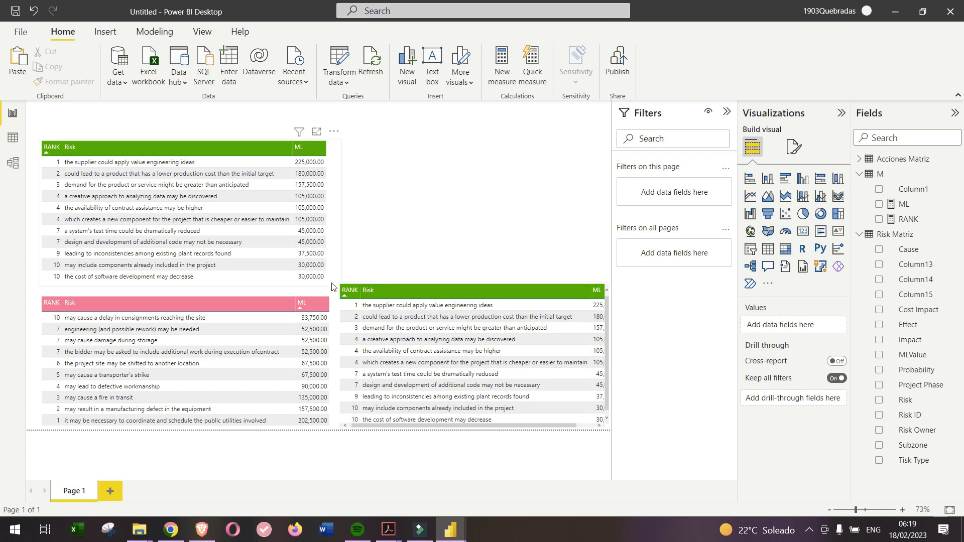
# - Move the opportunities table and the threats table to the left edge of the report page
pyautogui.click(339, 262)
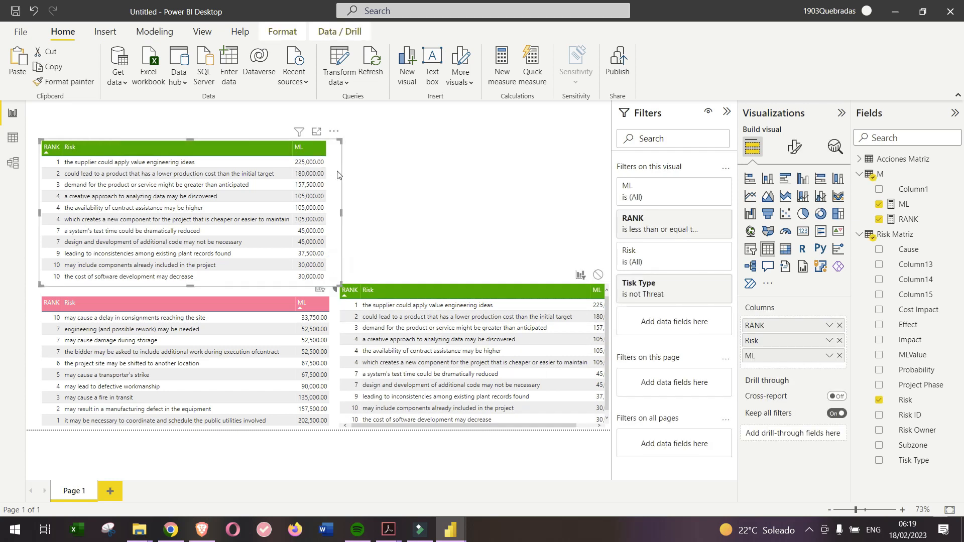
pyautogui.moveTo(341, 213); pyautogui.dragTo(317, 188)
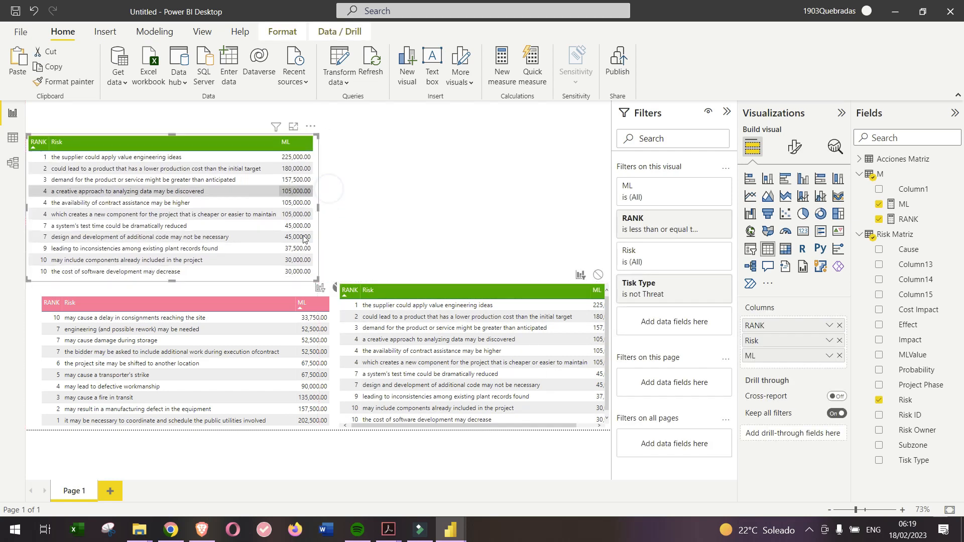
pyautogui.click(335, 325)
pyautogui.moveTo(332, 320); pyautogui.dragTo(271, 321)
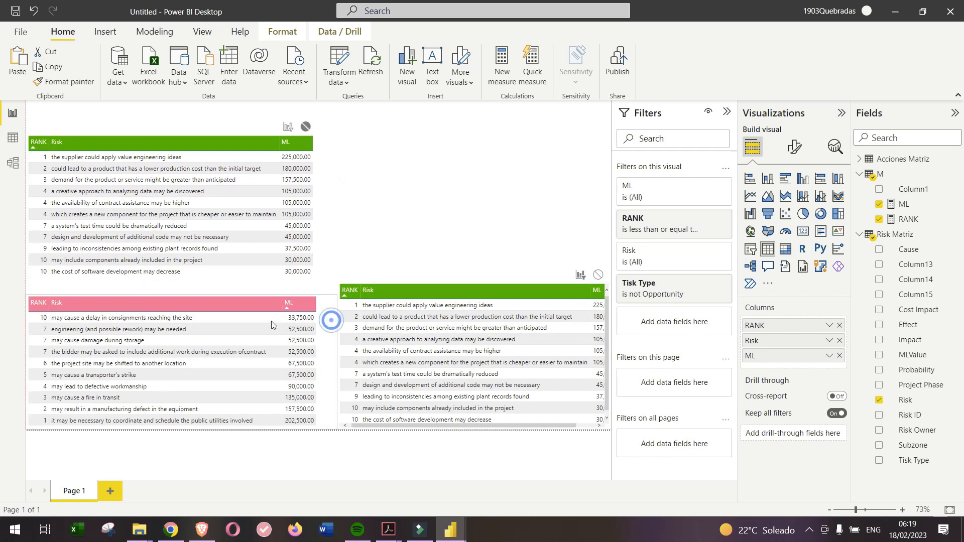
pyautogui.click(395, 282)
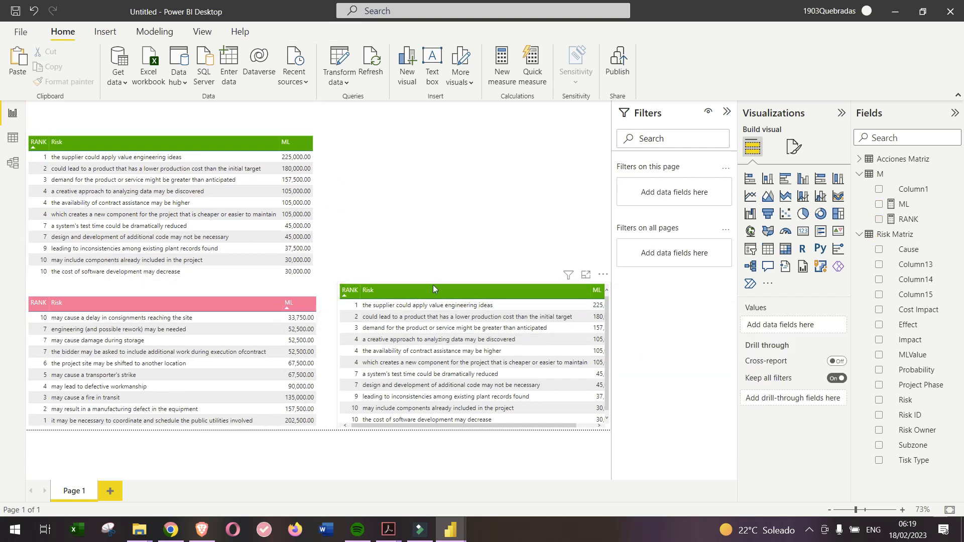
# - Enlarge the copied green table toward the threats table and remove its RANK and Risk columns
pyautogui.click(338, 282)
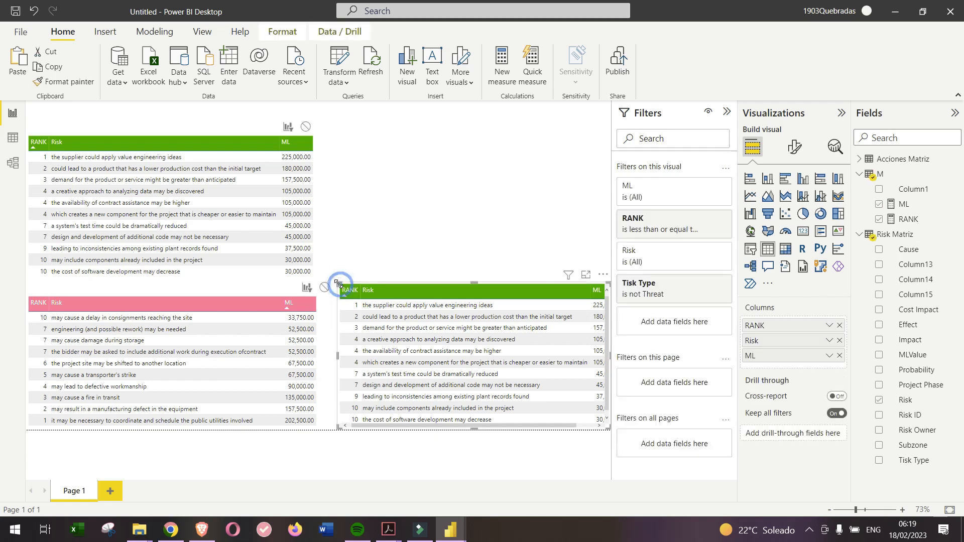
pyautogui.moveTo(338, 282); pyautogui.dragTo(358, 279)
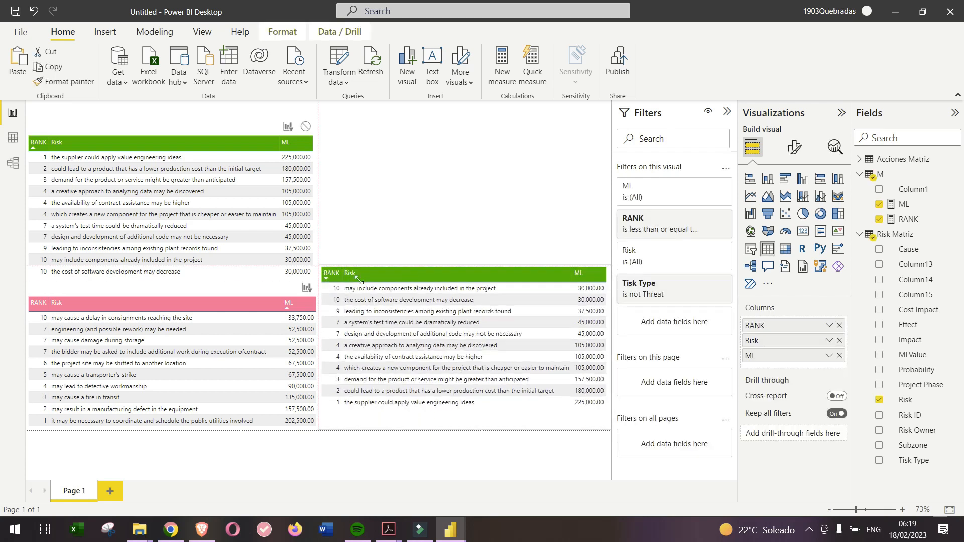
pyautogui.click(839, 325)
pyautogui.click(839, 325)
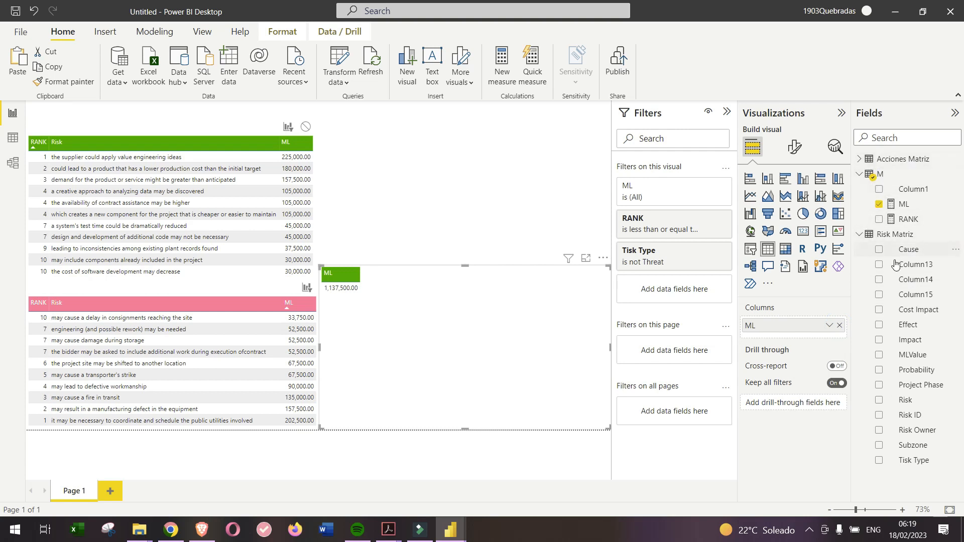
# - Replace the copied table's ML column with Risk ID and Action from Acciones Matriz, and narrow the Action column
pyautogui.click(860, 235)
pyautogui.click(859, 159)
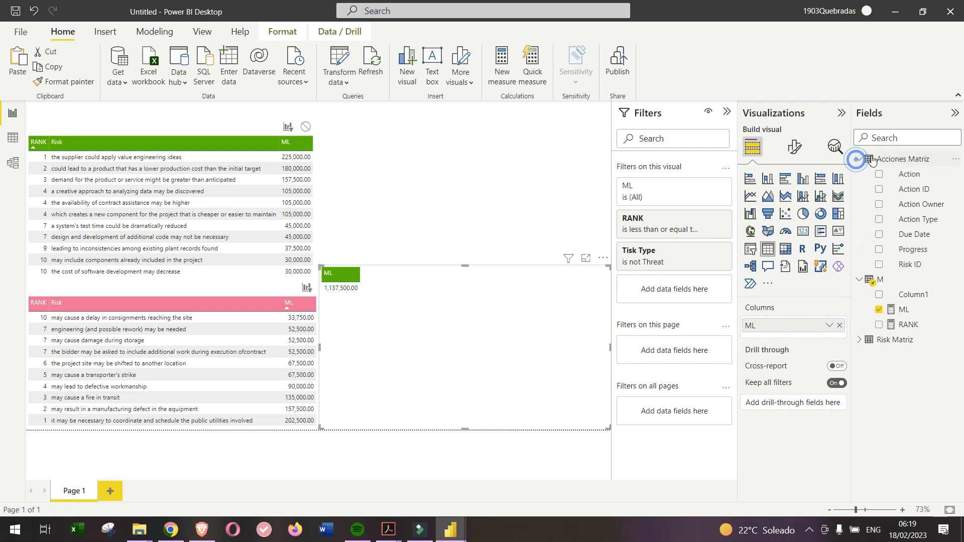
pyautogui.click(879, 264)
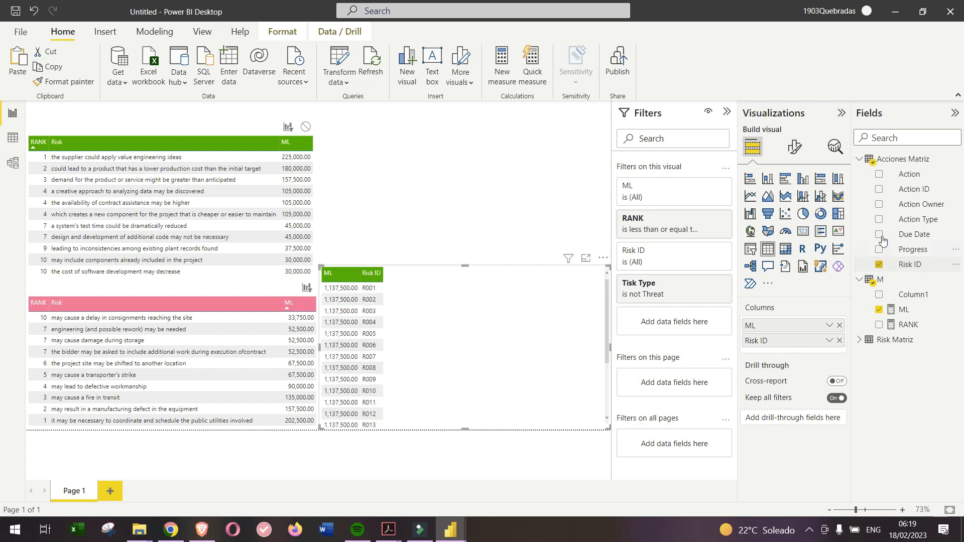
pyautogui.click(880, 175)
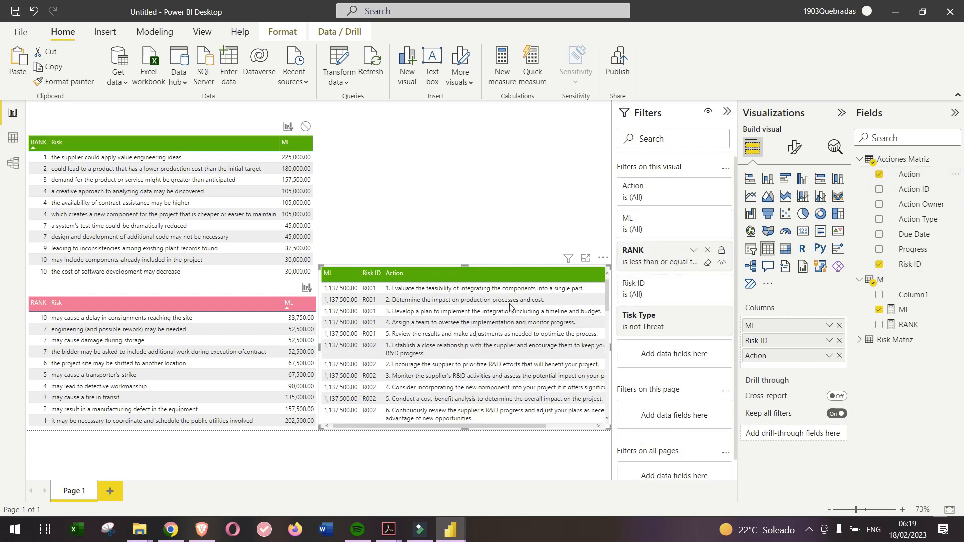
pyautogui.click(839, 326)
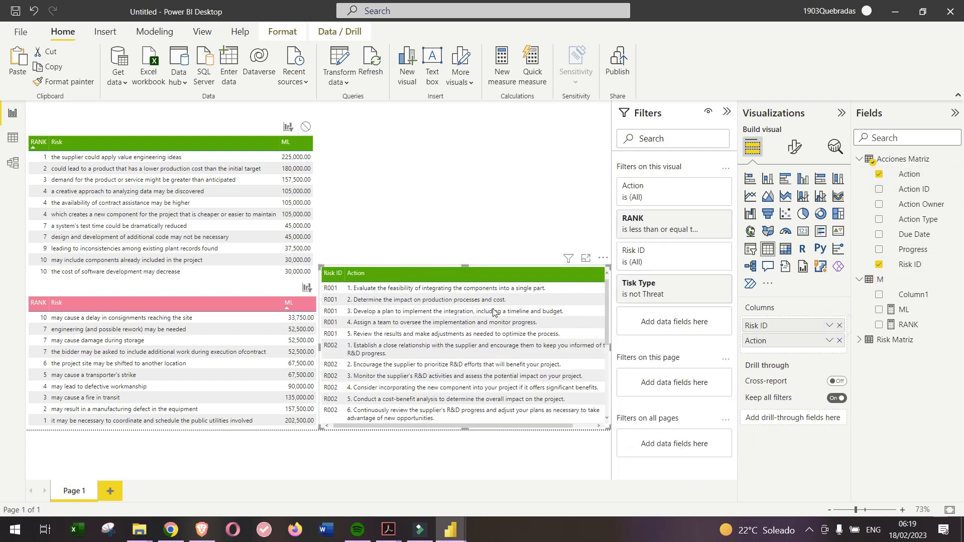
pyautogui.moveTo(534, 426); pyautogui.dragTo(558, 426)
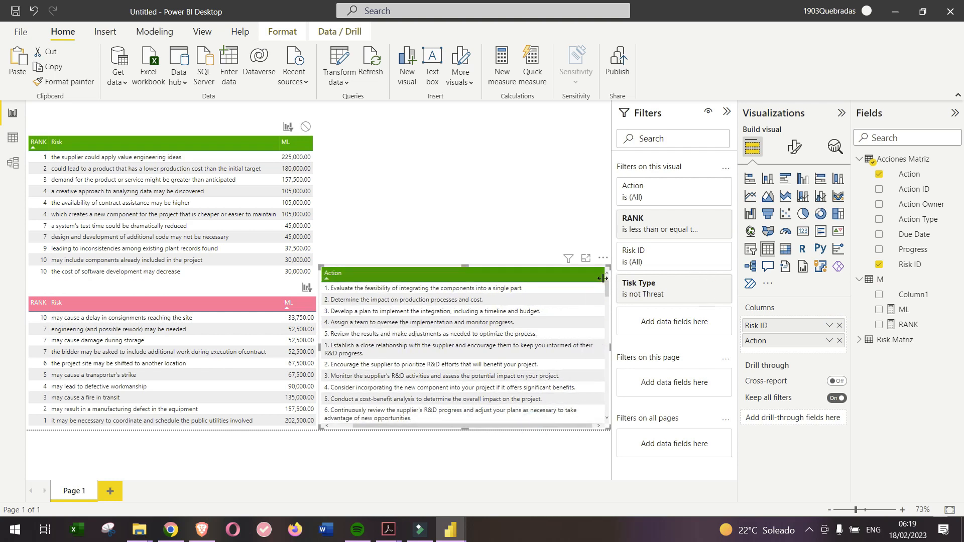
pyautogui.moveTo(602, 273); pyautogui.dragTo(579, 273)
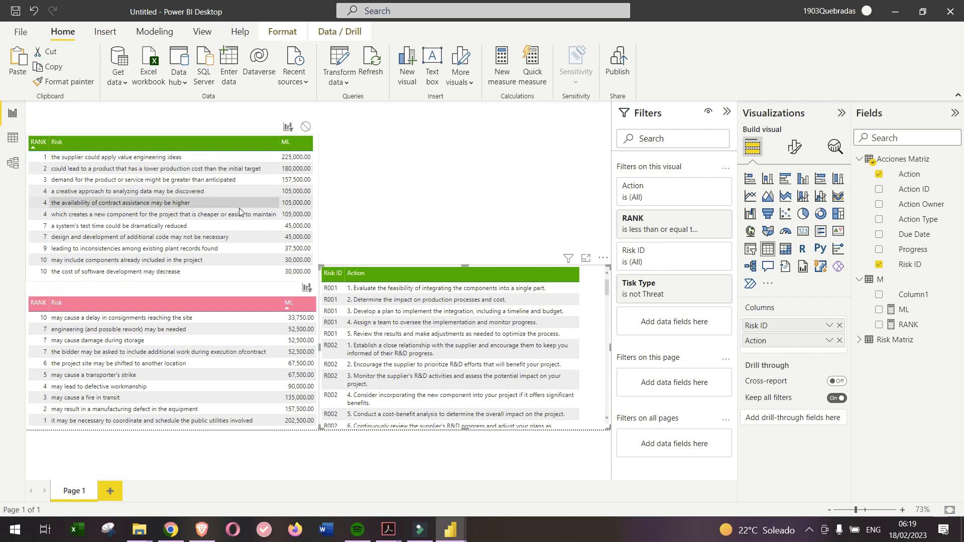
# - Narrow the opportunities and threats tables and move the threats table up directly beneath the opportunities table
pyautogui.click(288, 295)
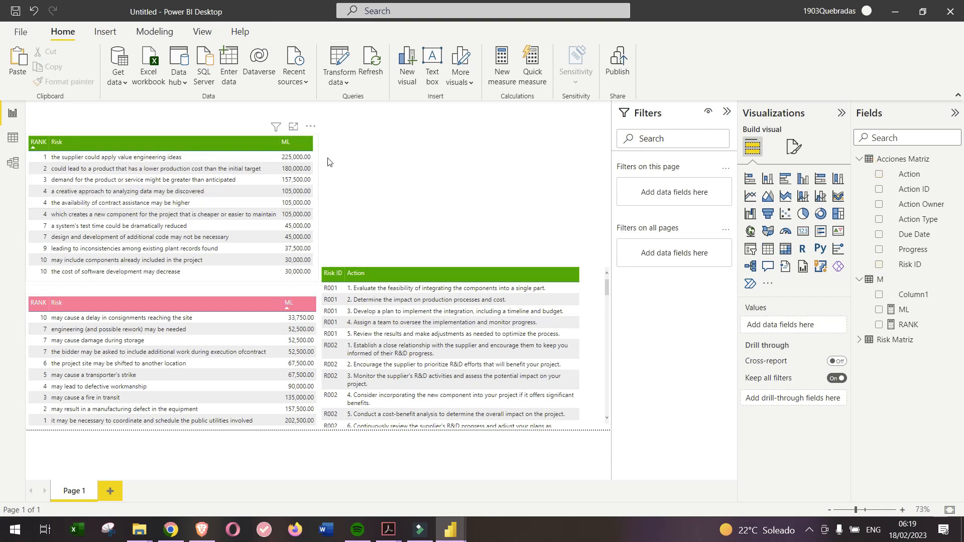
pyautogui.moveTo(317, 281); pyautogui.dragTo(304, 278)
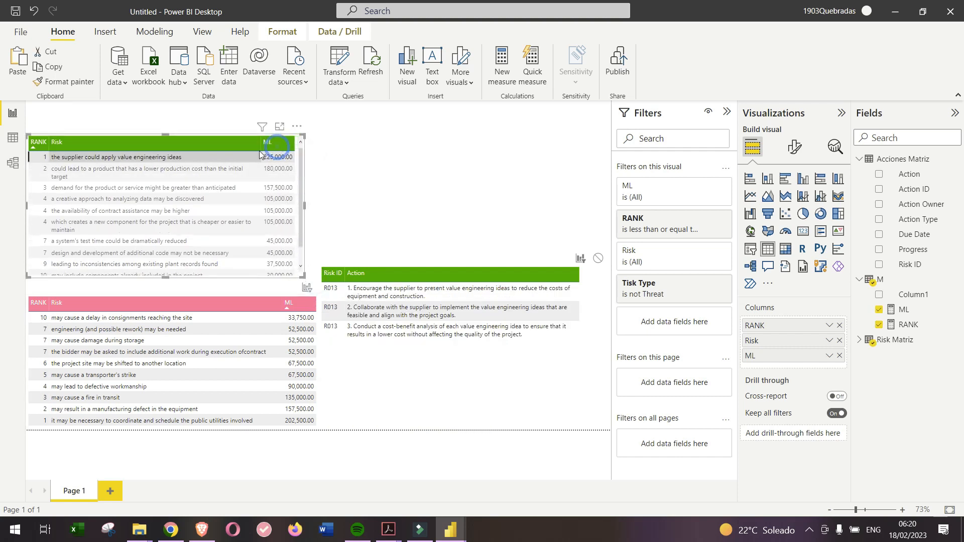
pyautogui.moveTo(305, 275); pyautogui.dragTo(308, 285)
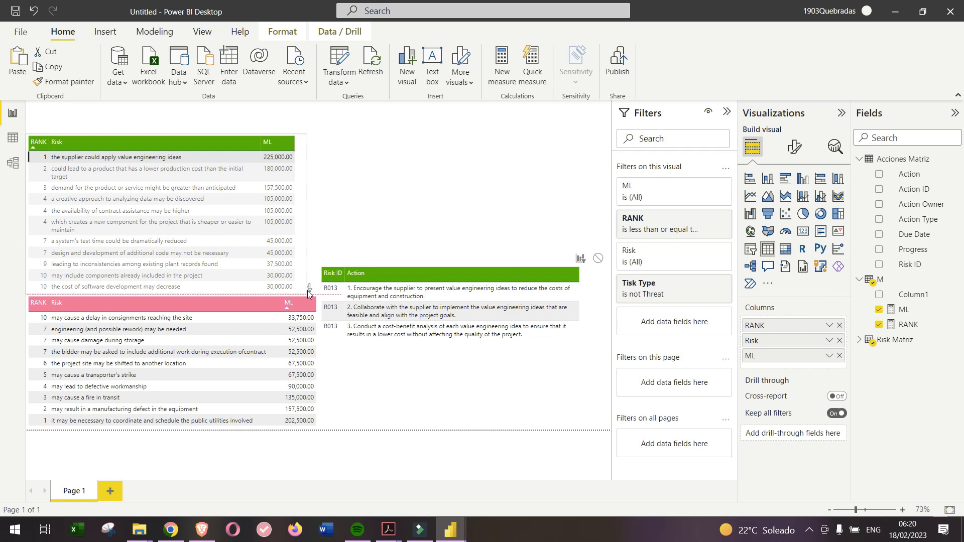
pyautogui.click(317, 305)
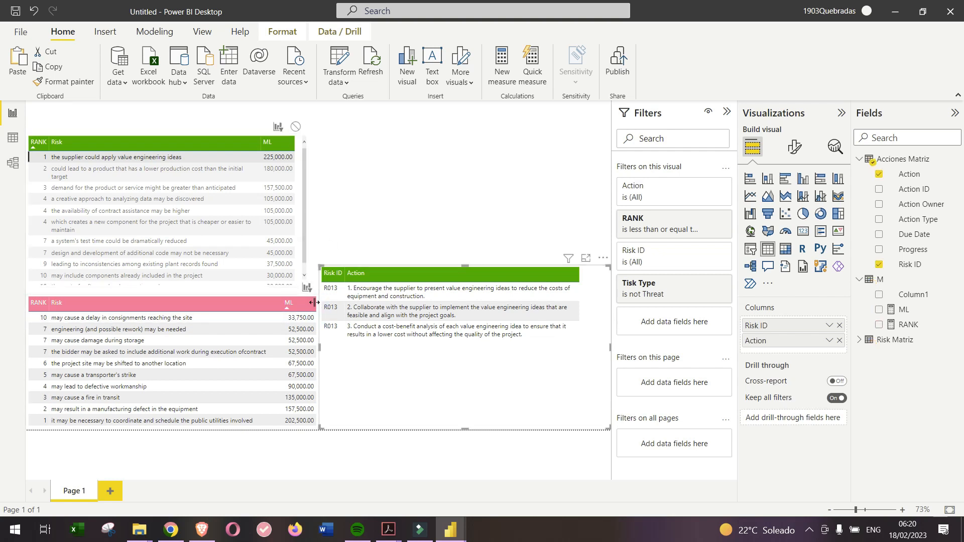
pyautogui.click(311, 304)
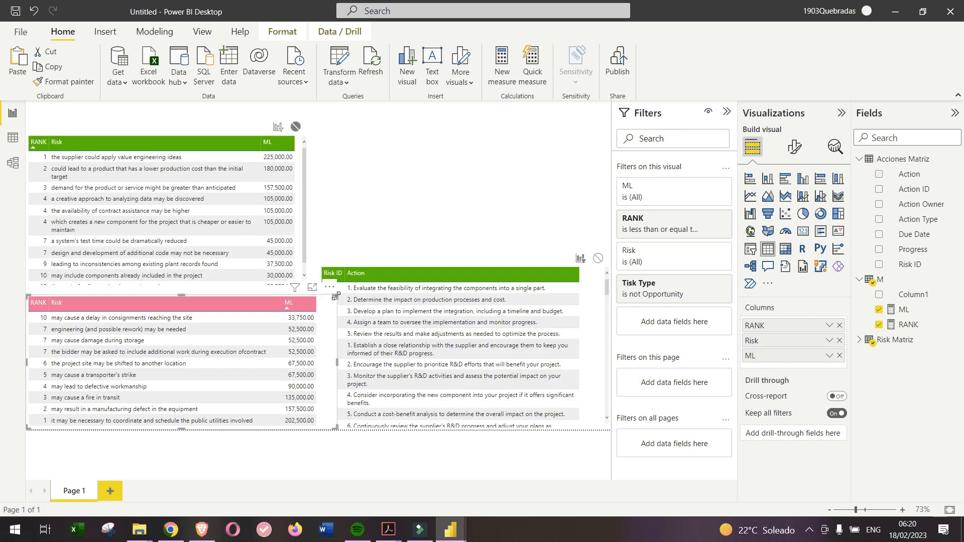
pyautogui.click(284, 301)
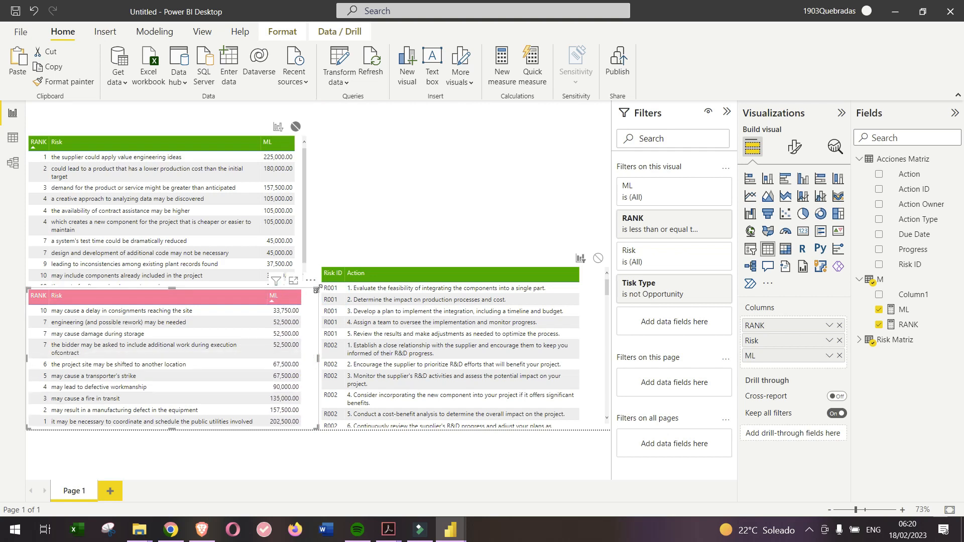
# - Add Action Owner, Due Date and Progress to the actions table, adjusting the Action column and table width so all columns fit
pyautogui.click(592, 297)
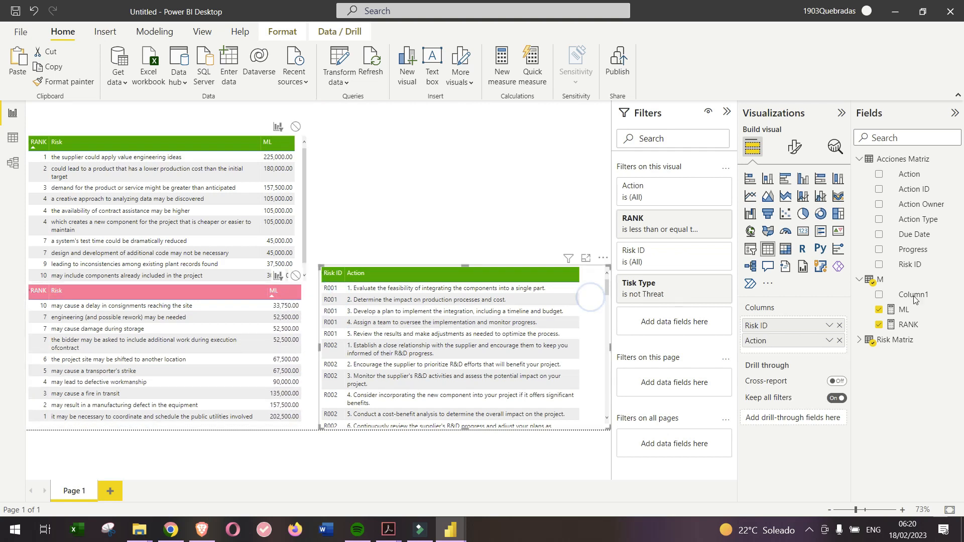
pyautogui.click(572, 276)
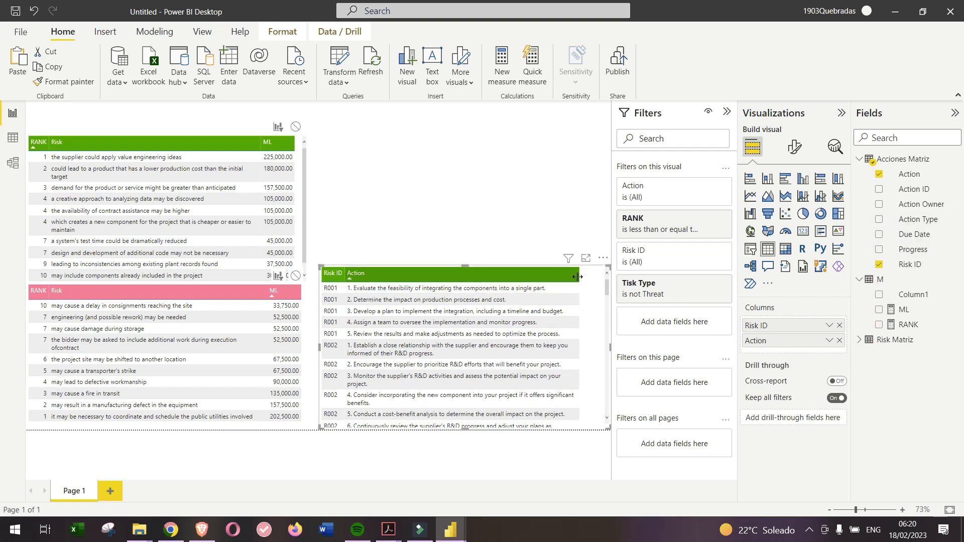
pyautogui.moveTo(578, 278); pyautogui.dragTo(551, 278)
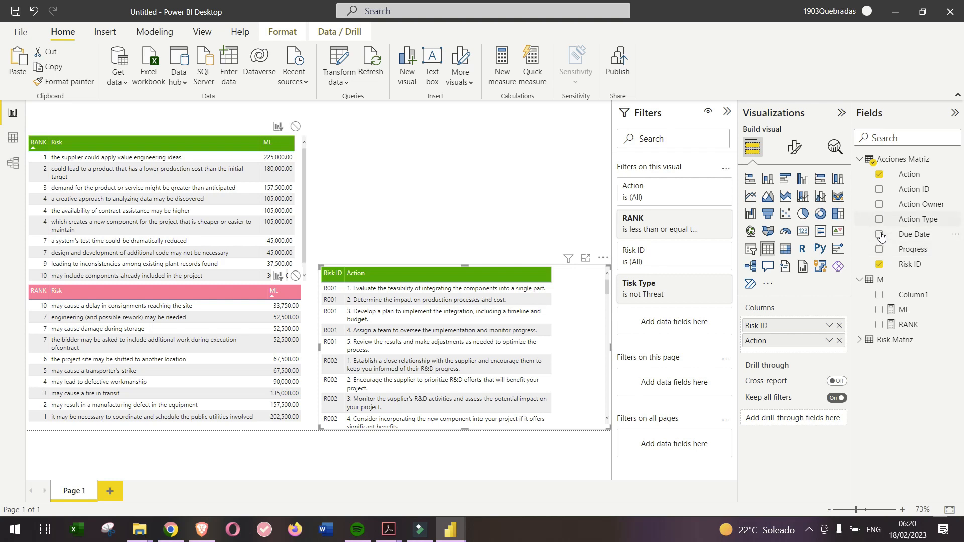
pyautogui.click(879, 206)
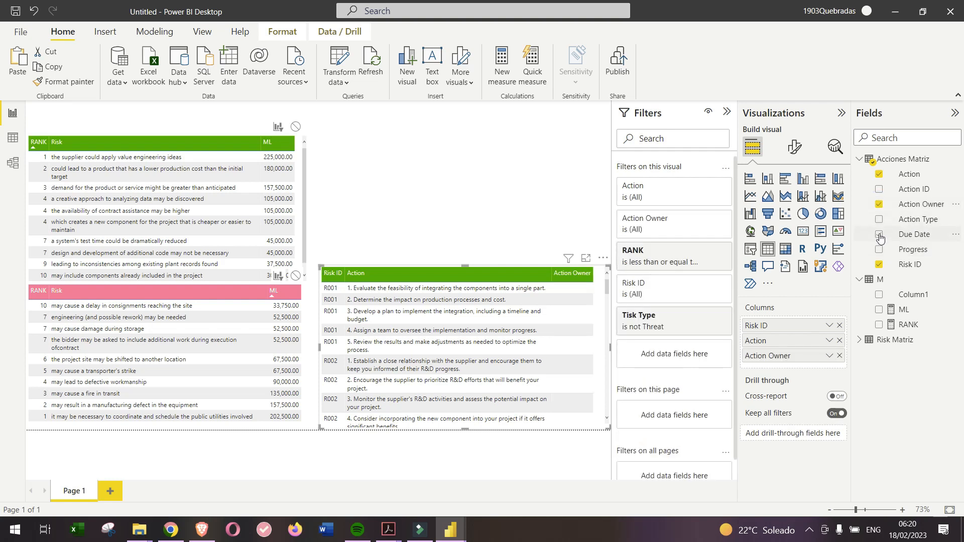
pyautogui.click(879, 235)
pyautogui.click(879, 249)
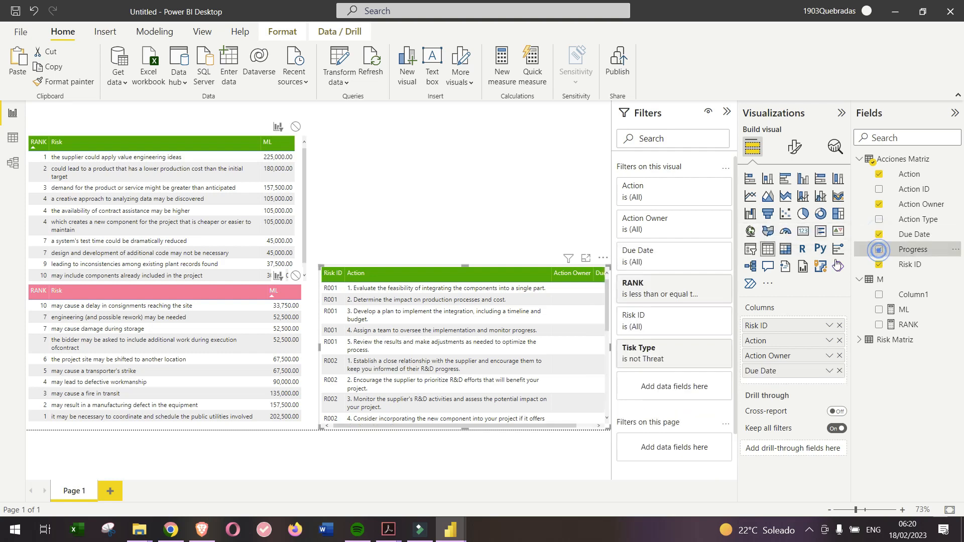
pyautogui.moveTo(550, 276); pyautogui.dragTo(513, 277)
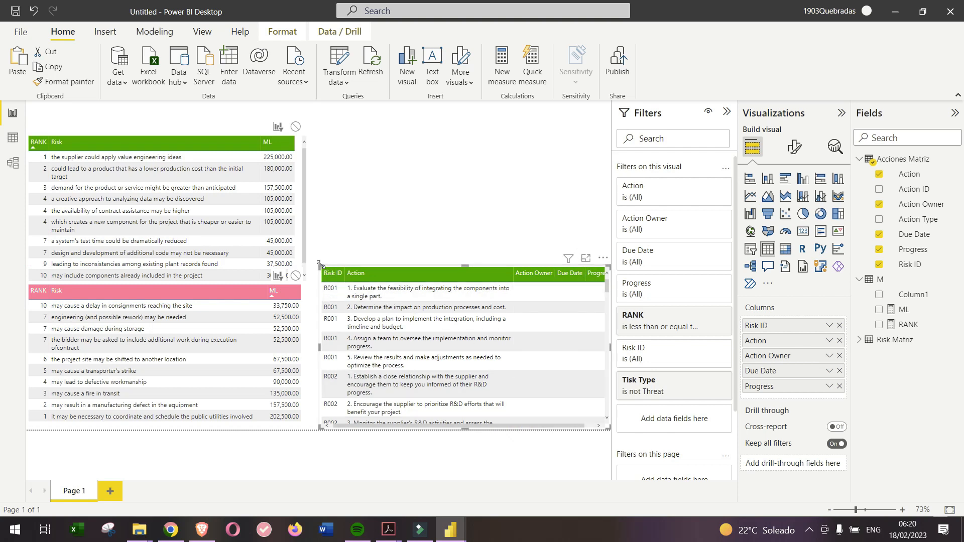
pyautogui.moveTo(320, 263); pyautogui.dragTo(309, 265)
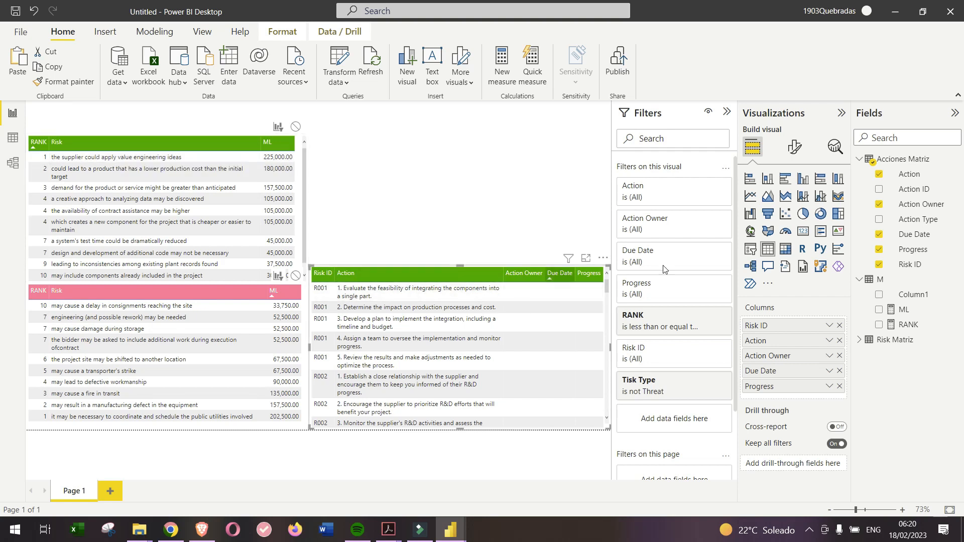
# - Change the column header background of the actions table to blue
pyautogui.click(793, 151)
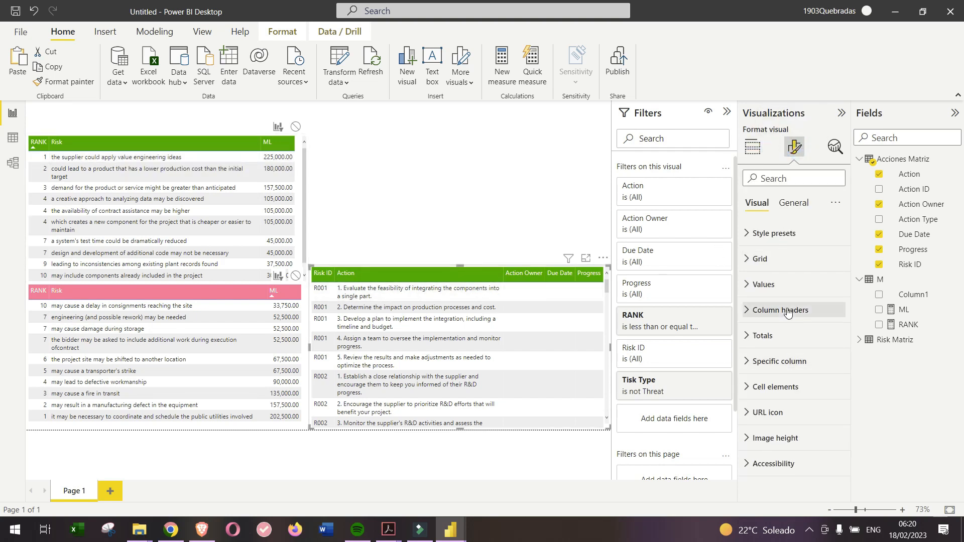
pyautogui.click(776, 316)
pyautogui.click(774, 453)
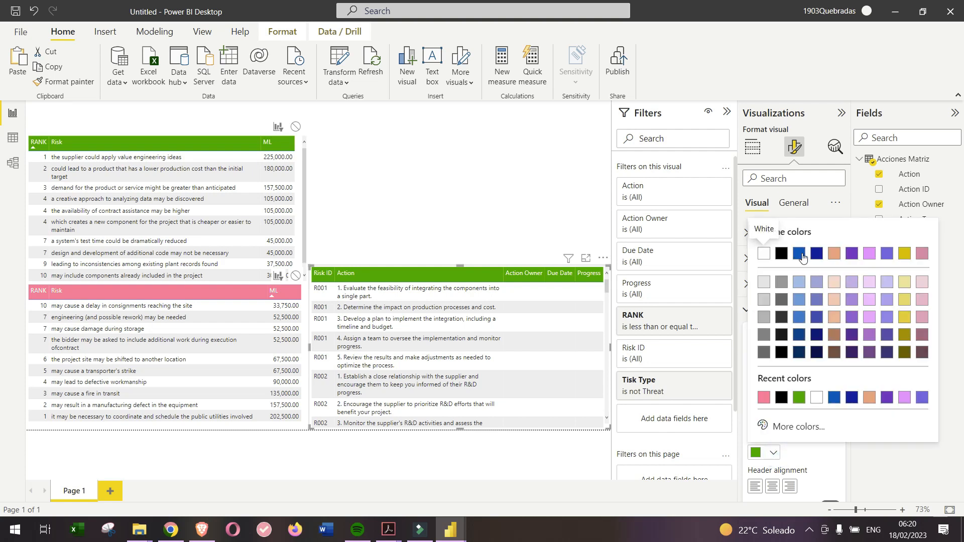
pyautogui.click(796, 258)
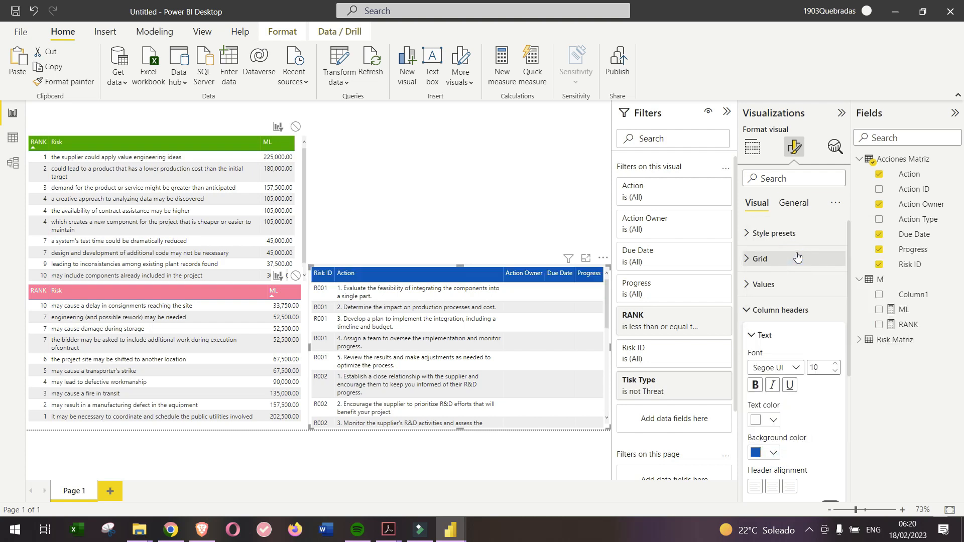
pyautogui.click(388, 240)
# - Filter the actions by the rank 1 opportunity, and switch to Excel by opening the Risk Ritha workbook from the 02.-Risk Management folder
pyautogui.click(146, 159)
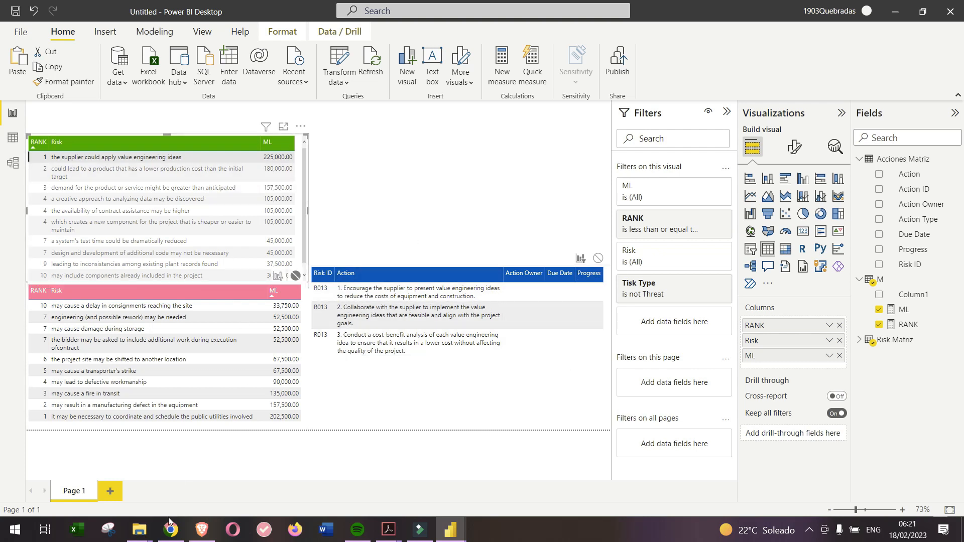
pyautogui.rightClick(78, 530)
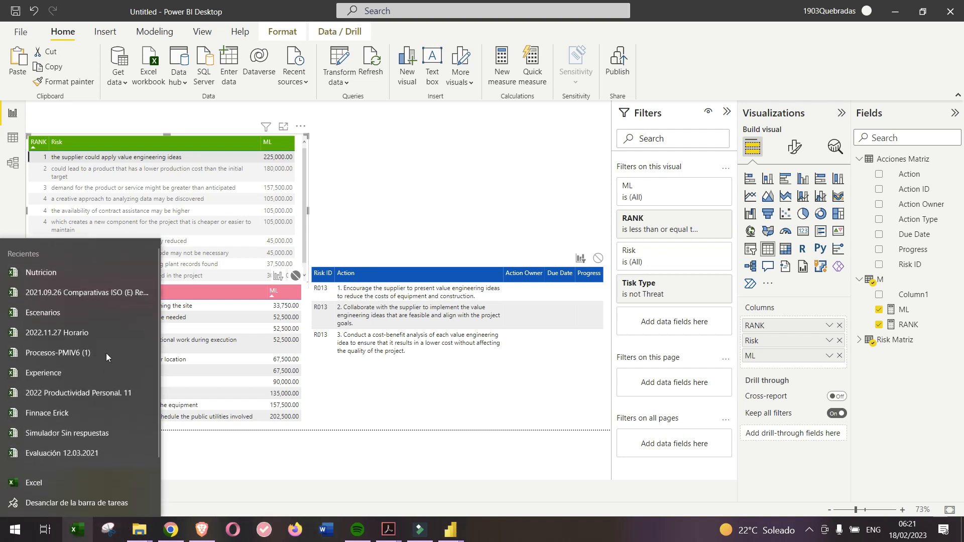
pyautogui.click(135, 535)
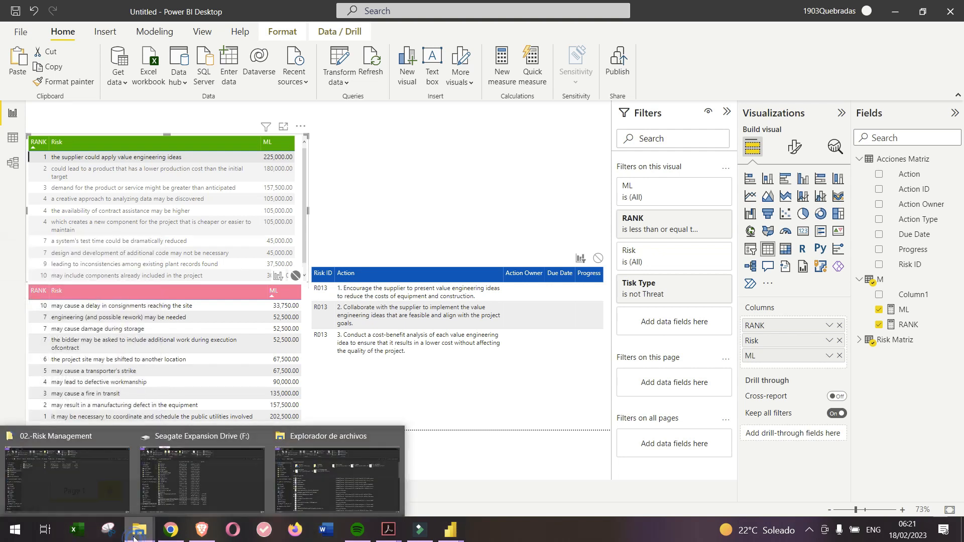
pyautogui.click(66, 458)
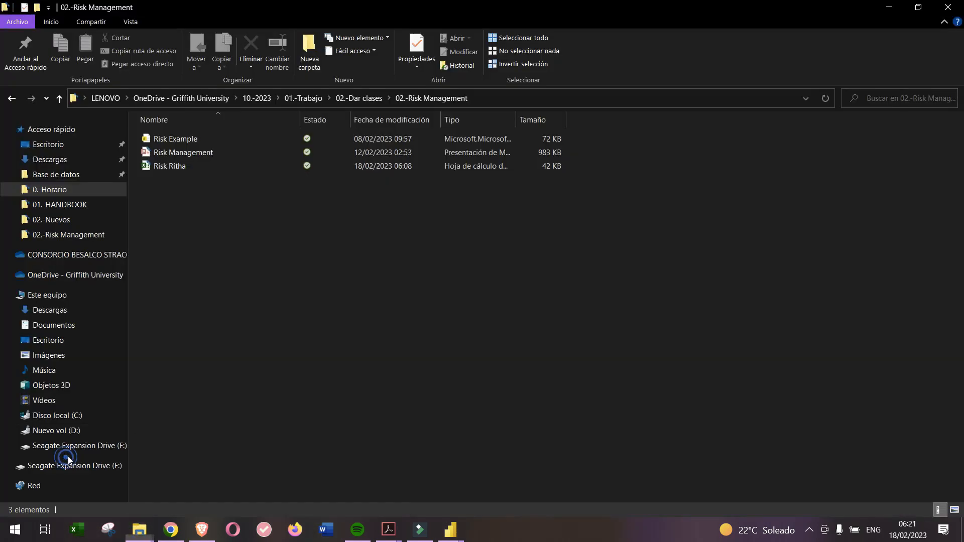
pyautogui.doubleClick(194, 171)
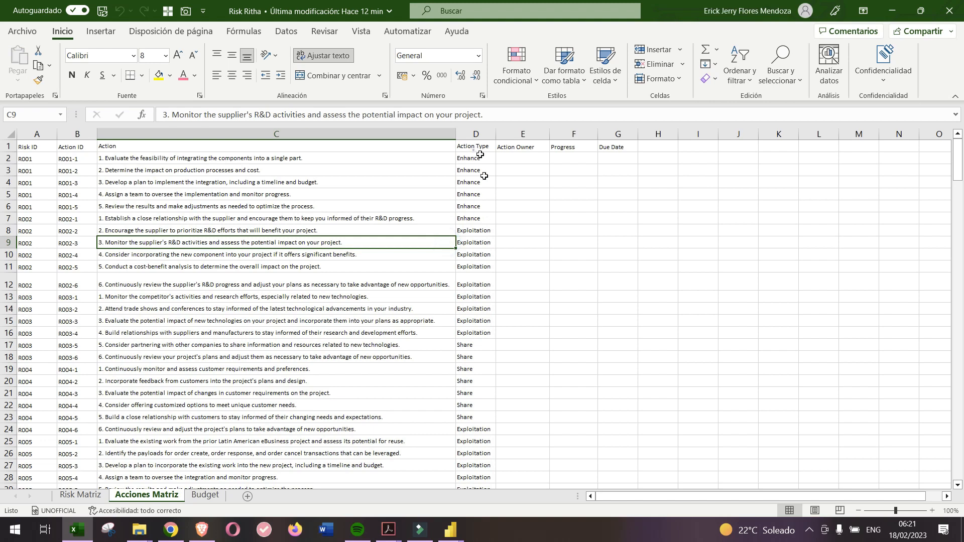
# - Review the action columns in the Acciones Matriz sheet and the risk rows in the Risk Matriz sheet
pyautogui.moveTo(480, 148); pyautogui.dragTo(103, 407)
pyautogui.click(75, 495)
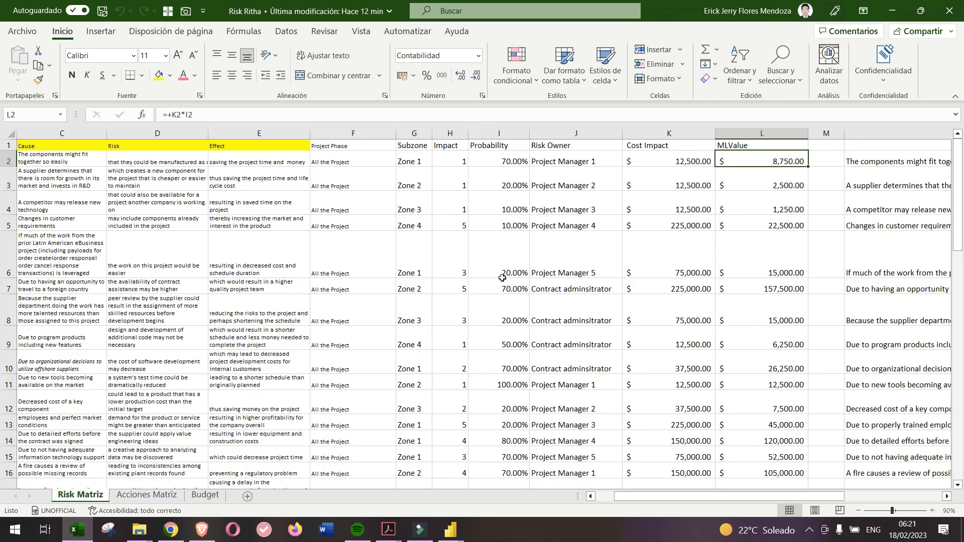
pyautogui.scroll(-7, 546, 312)
pyautogui.scroll(-4, 546, 312)
pyautogui.scroll(12, 502, 403)
# - Switch back to the untitled Power BI report and filter the actions by the opportunity "a system's test time could be dramatically reduced"
pyautogui.click(450, 530)
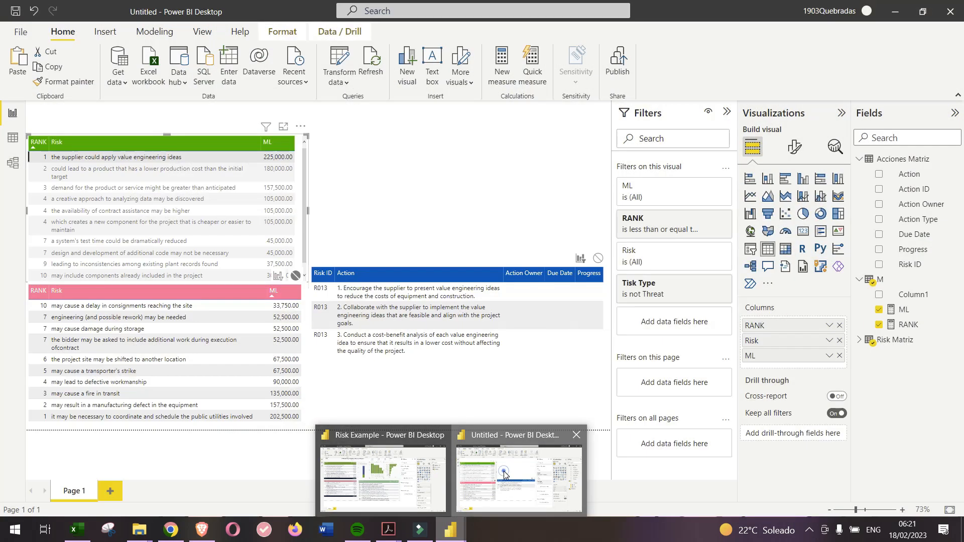
pyautogui.click(497, 465)
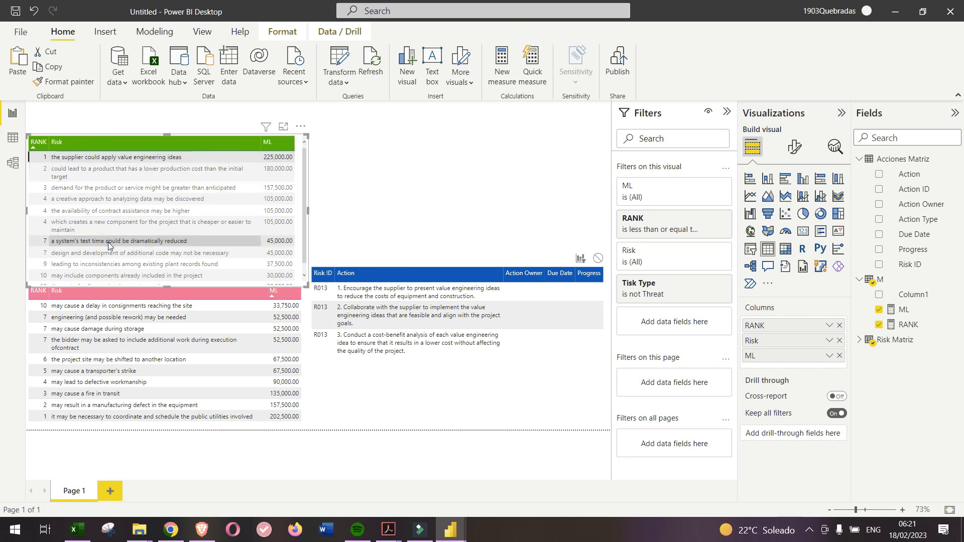
pyautogui.click(63, 243)
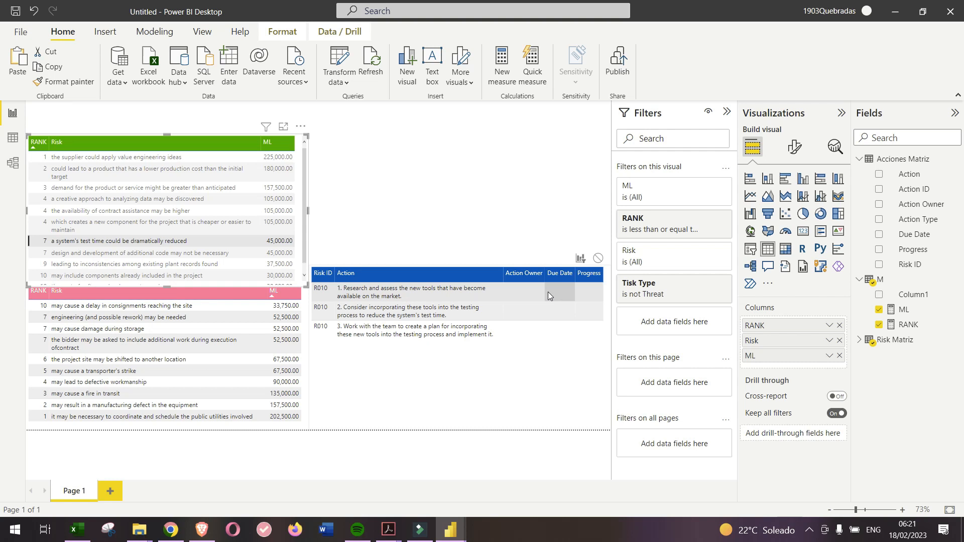
# - Insert a stacked column chart in the empty area above the actions table and plot the ML measure
pyautogui.click(511, 198)
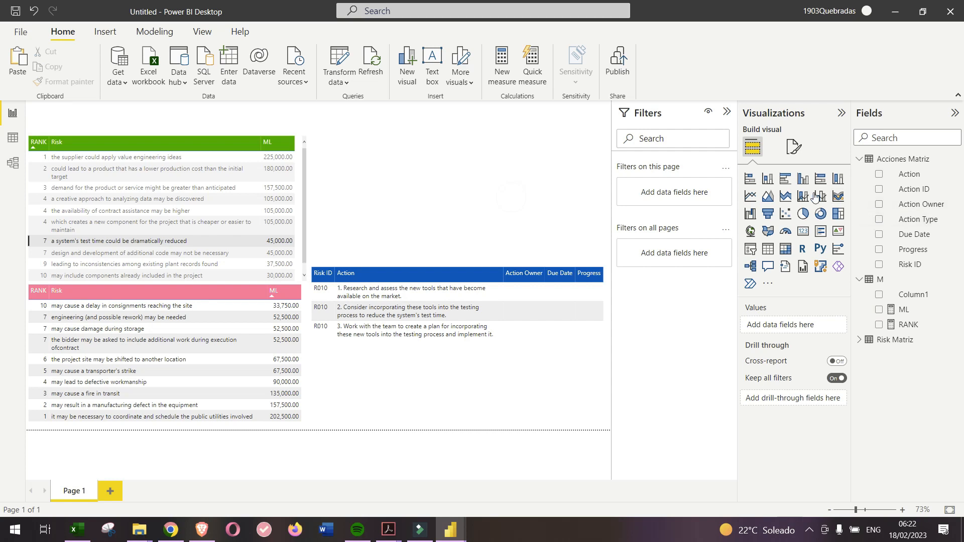
pyautogui.click(603, 183)
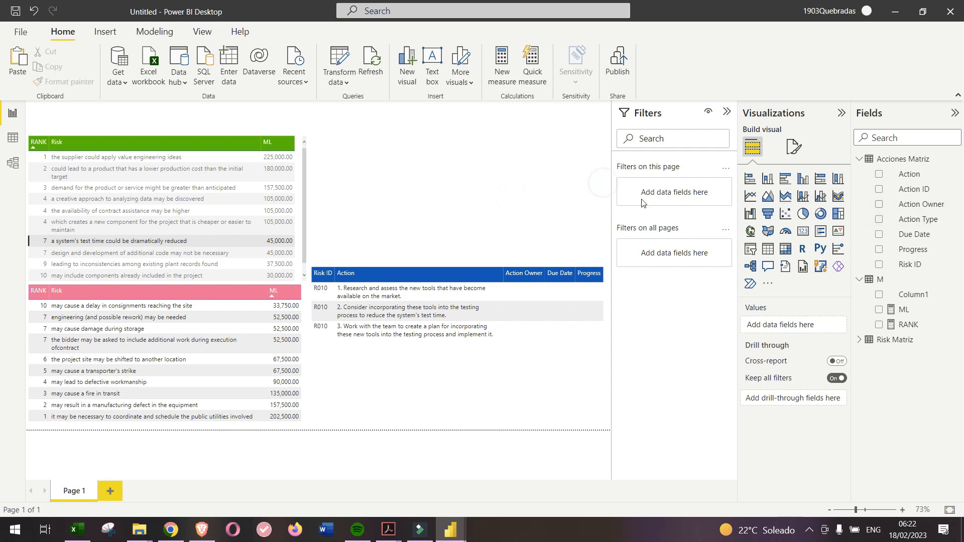
pyautogui.click(769, 179)
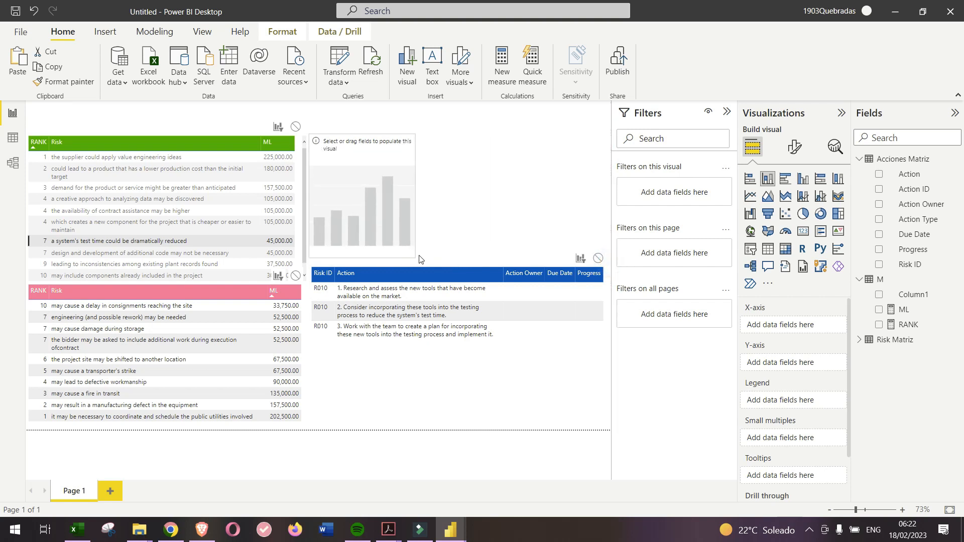
pyautogui.click(878, 312)
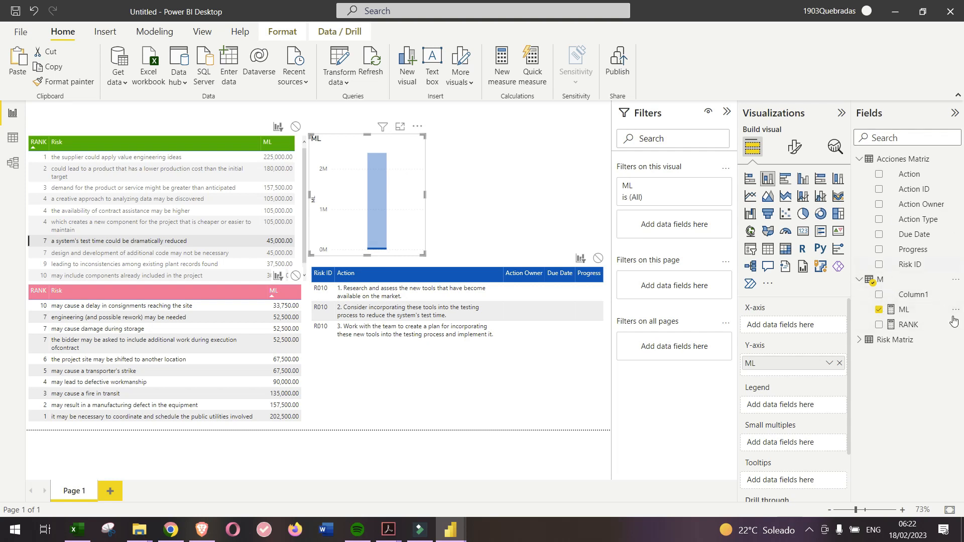
# - Delete Column1 from the M table in the data model
pyautogui.click(955, 296)
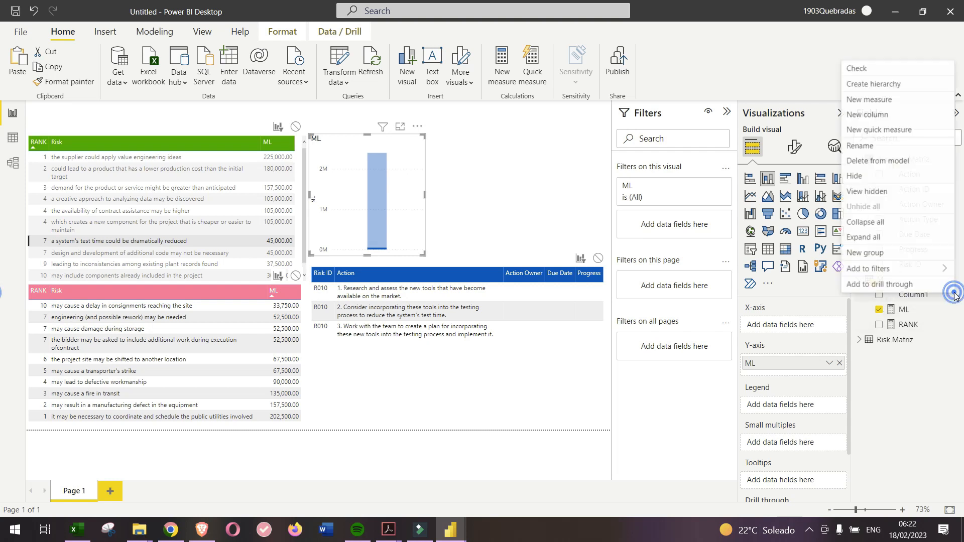
pyautogui.click(886, 161)
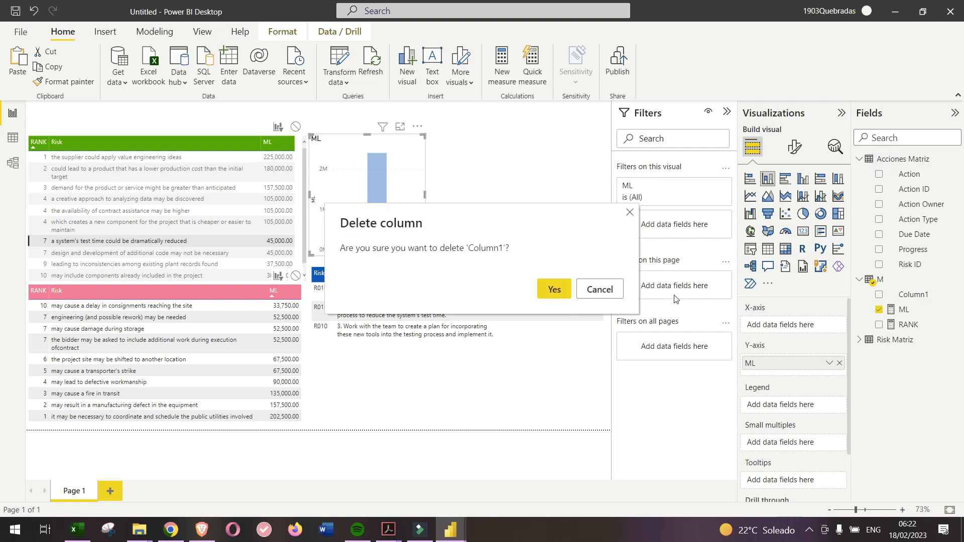
pyautogui.click(555, 289)
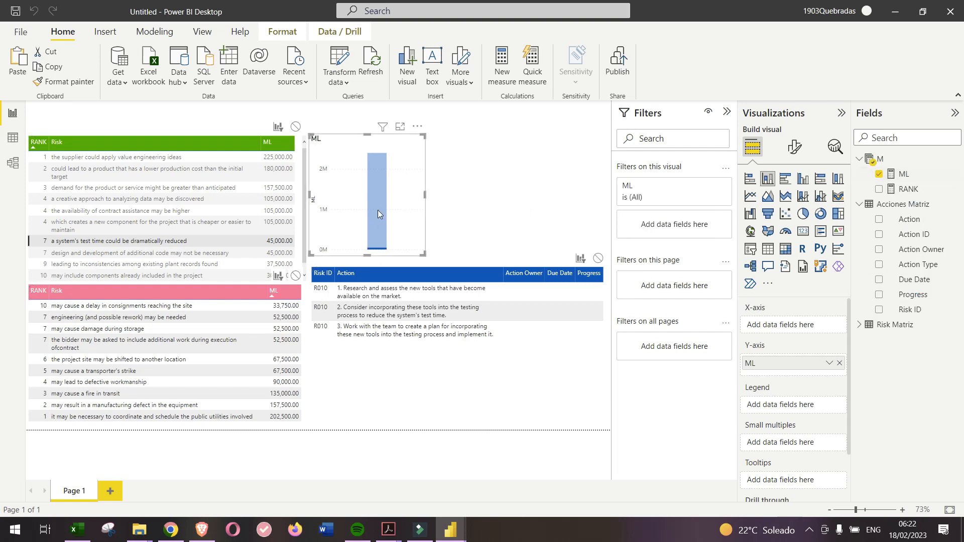
# - Clear the opportunity cross-filter and split the ML column chart using Tisk Type from Risk Matriz as its legend
pyautogui.click(418, 181)
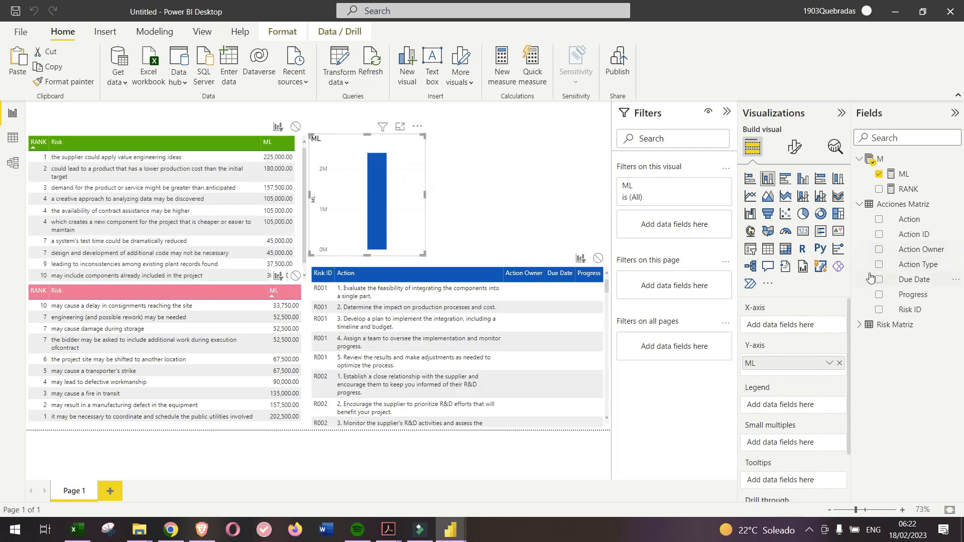
pyautogui.click(860, 327)
pyautogui.scroll(-2, 904, 452)
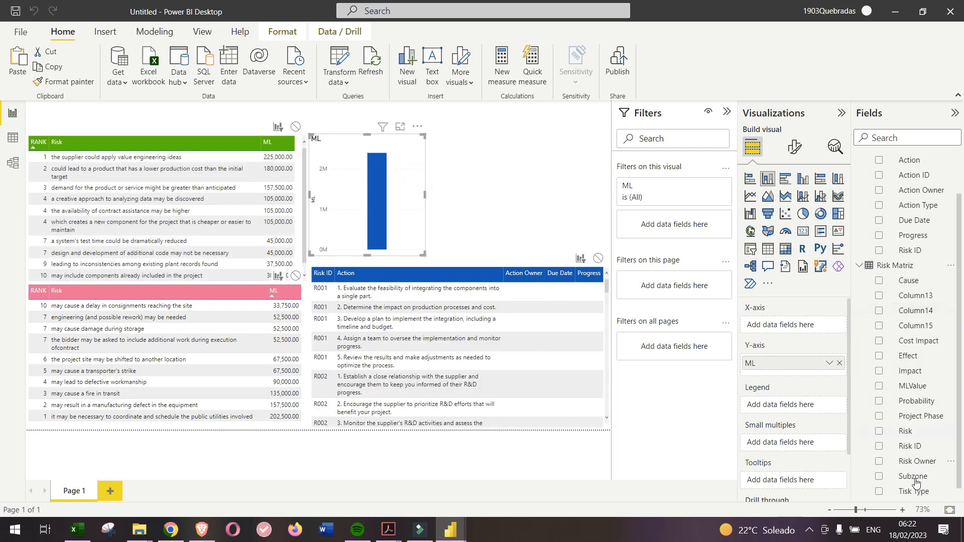
pyautogui.moveTo(908, 496); pyautogui.dragTo(796, 407)
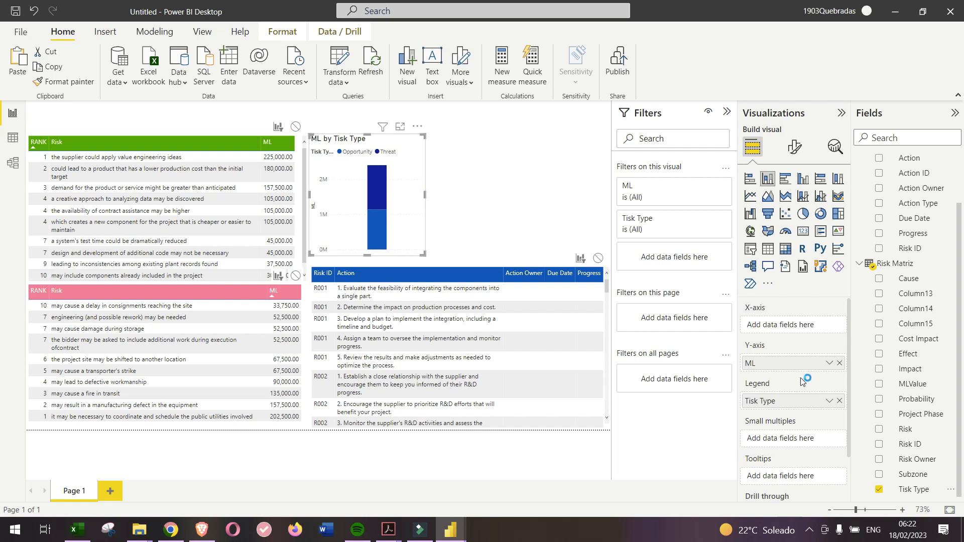
# - Color the ML chart's Opportunity series green and its Threat series pink
pyautogui.click(791, 147)
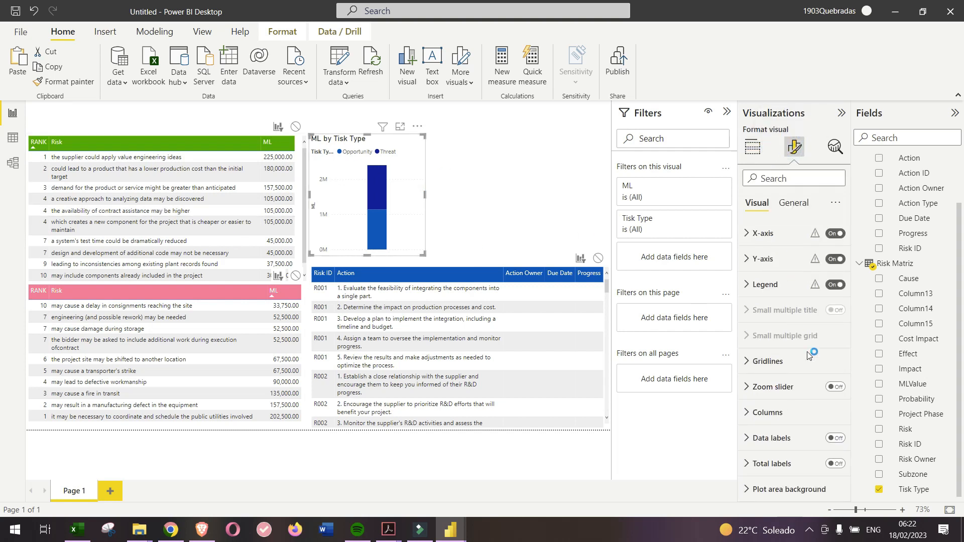
pyautogui.click(768, 414)
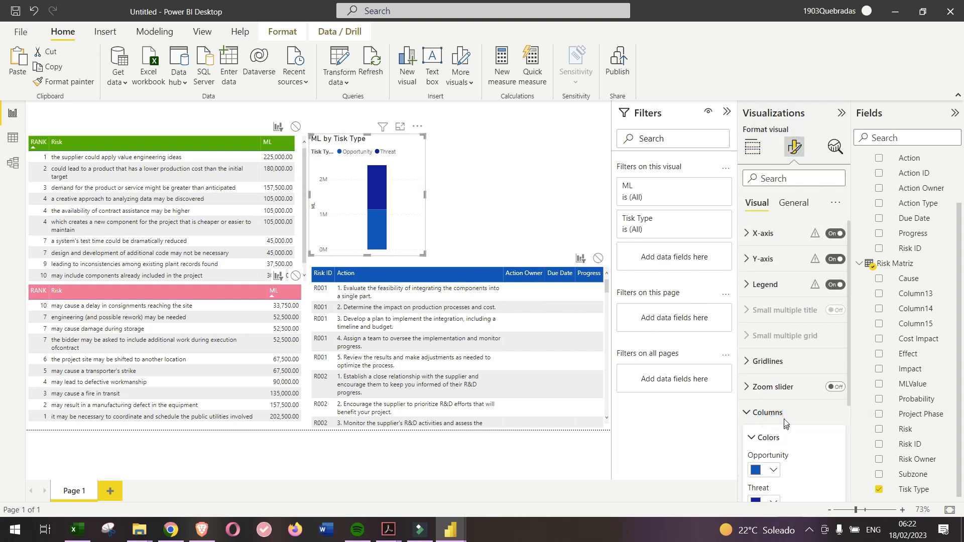
pyautogui.click(764, 346)
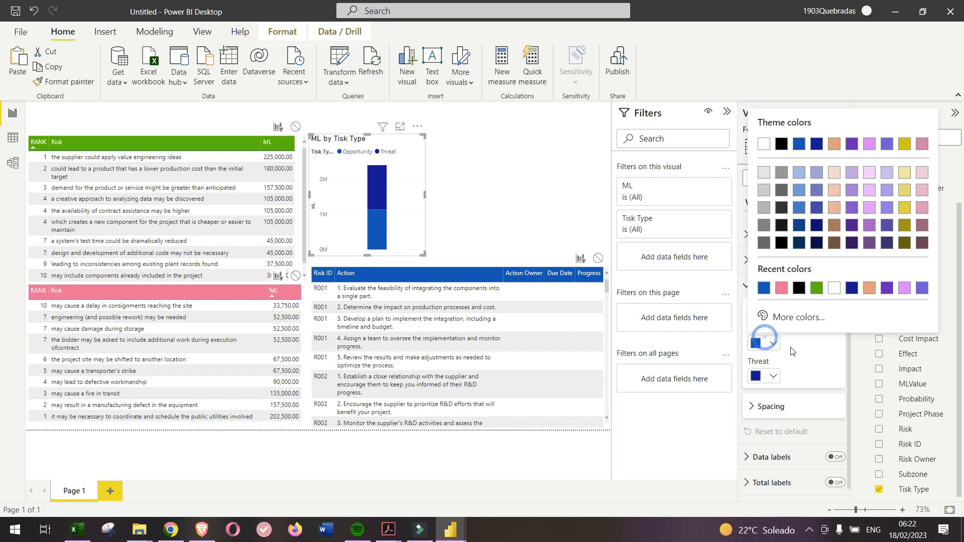
pyautogui.click(810, 287)
pyautogui.click(770, 379)
pyautogui.click(804, 320)
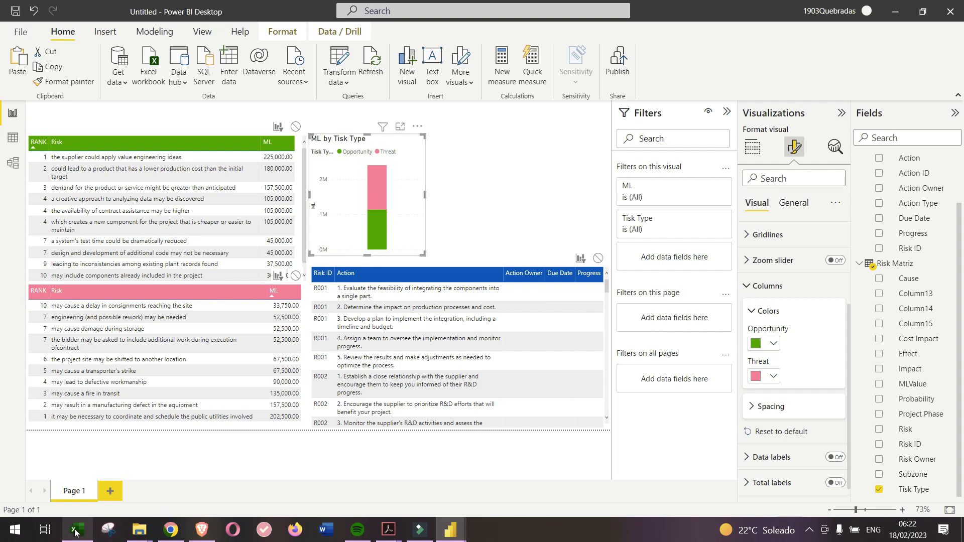
pyautogui.moveTo(75, 531)
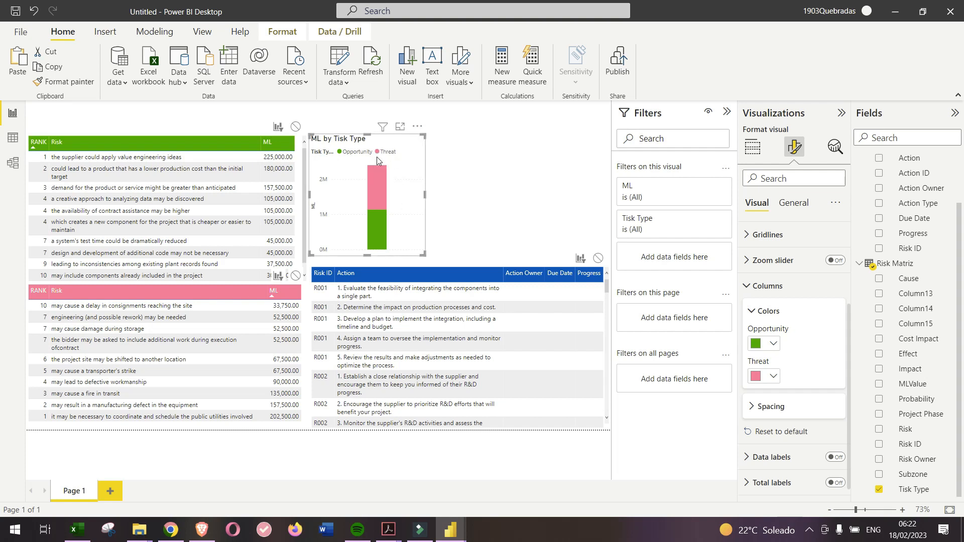
# - Insert an empty clustered column chart beside the ML chart, narrow it and place it close to that chart
pyautogui.click(485, 180)
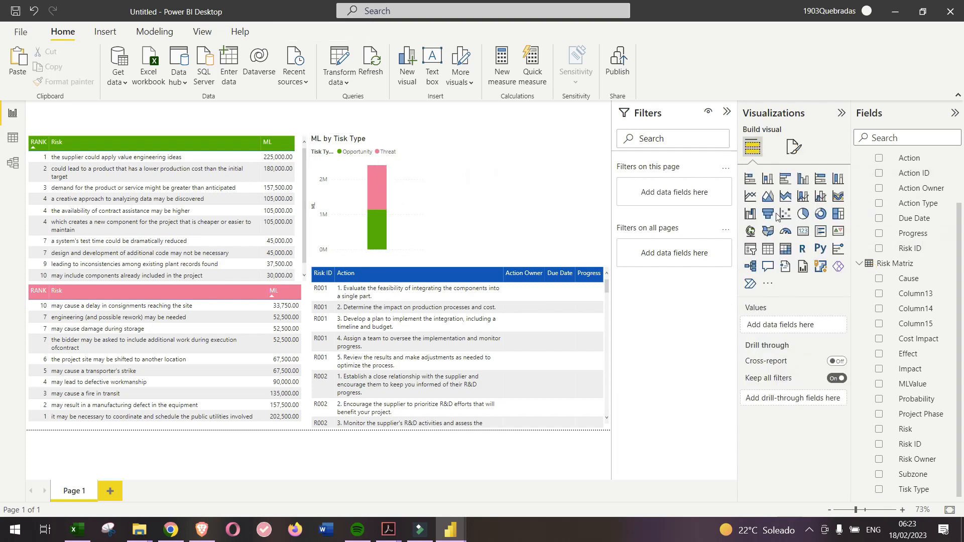
pyautogui.click(802, 184)
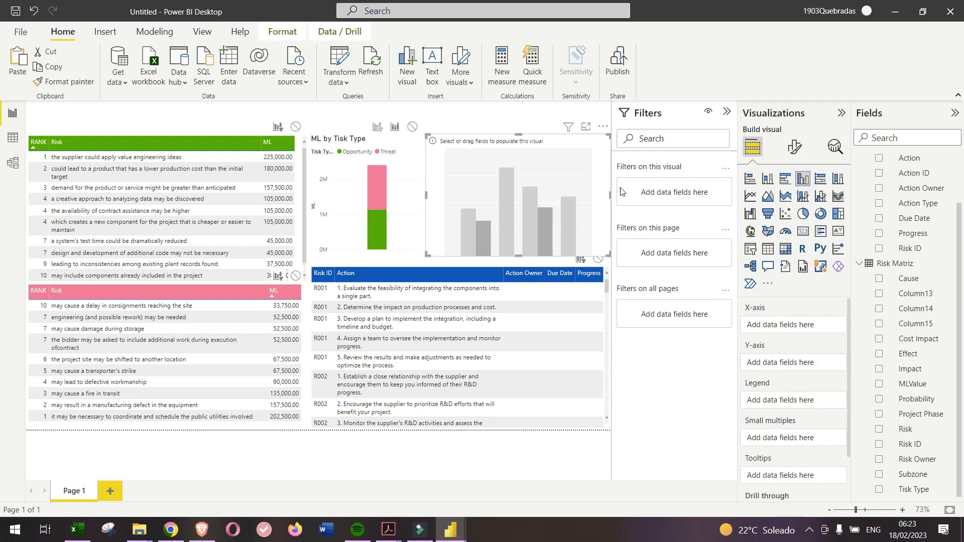
pyautogui.moveTo(610, 196); pyautogui.dragTo(525, 209)
pyautogui.moveTo(469, 166); pyautogui.dragTo(452, 167)
# - Turn off the title of the stacked ML column chart
pyautogui.click(398, 157)
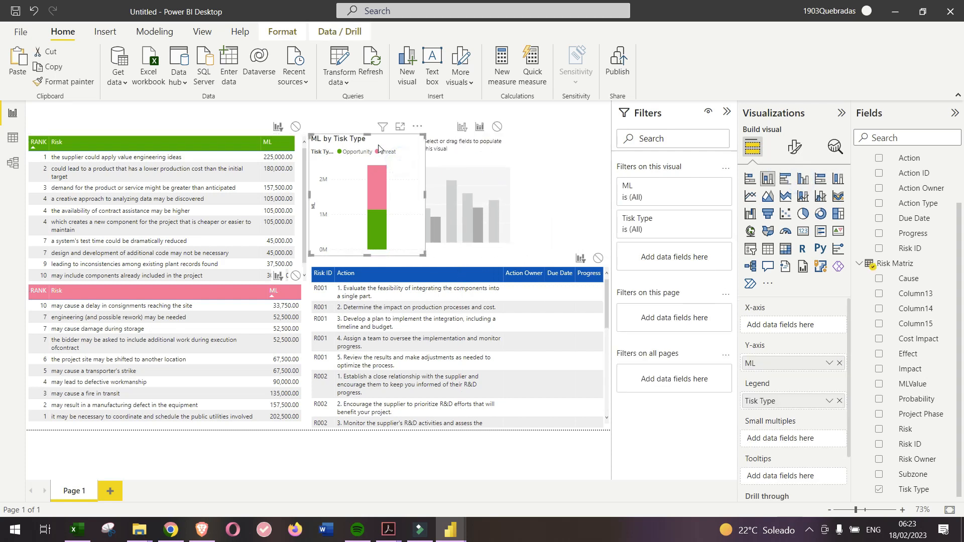
pyautogui.click(795, 147)
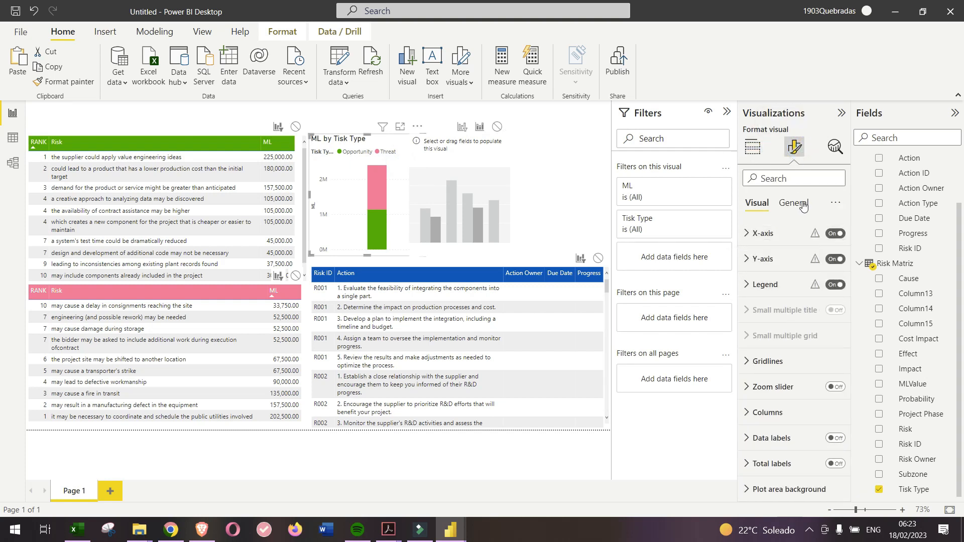
pyautogui.click(793, 203)
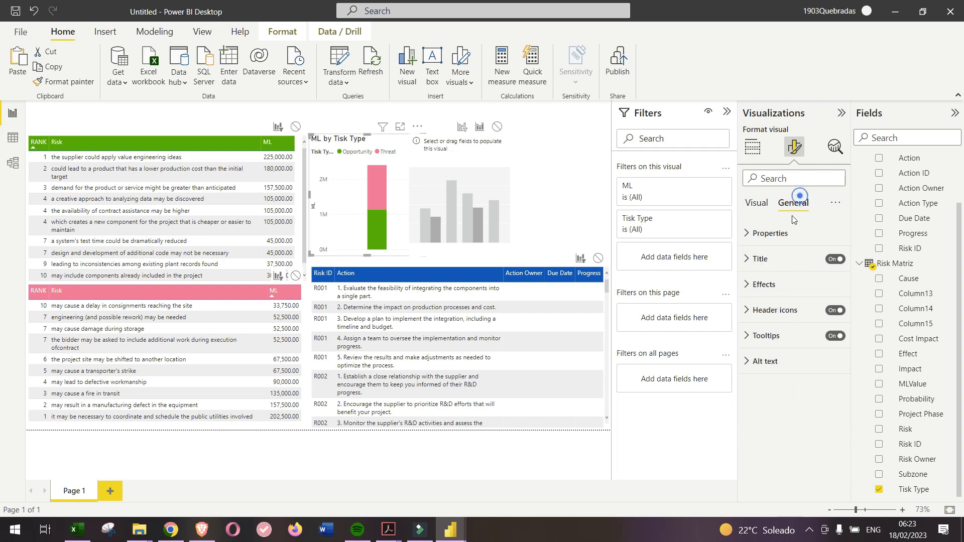
pyautogui.click(832, 265)
pyautogui.click(835, 260)
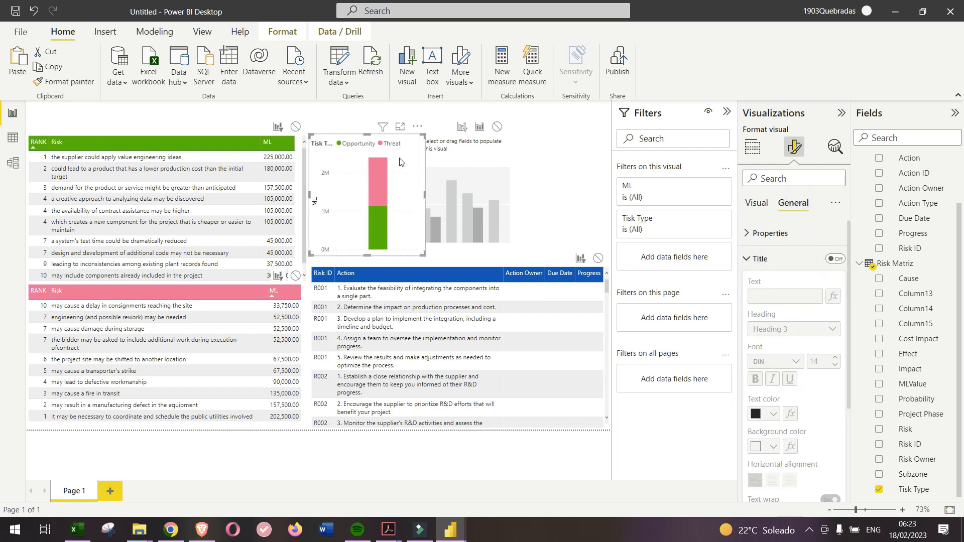
# - Turn on data labels for the stacked ML chart and shift the empty clustered column chart farther away from it
pyautogui.click(479, 153)
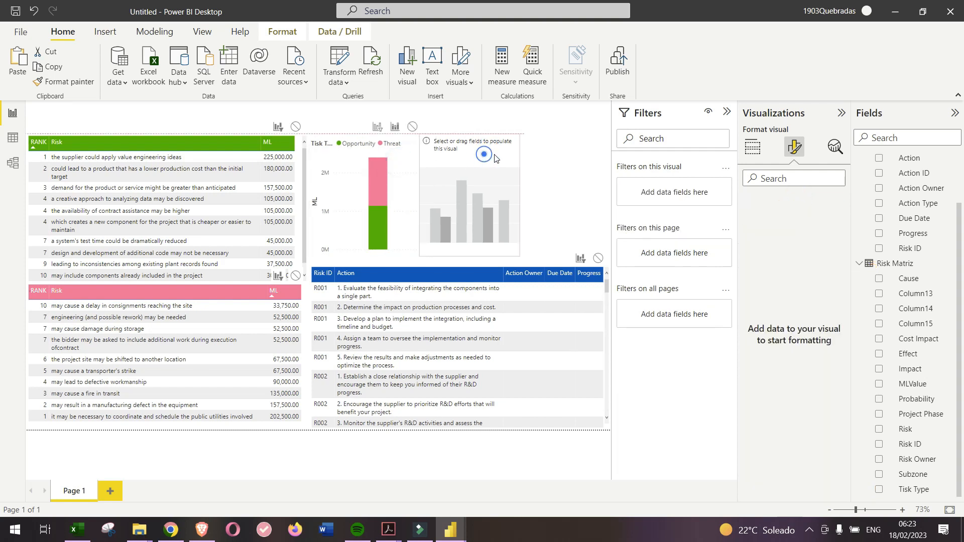
pyautogui.click(405, 176)
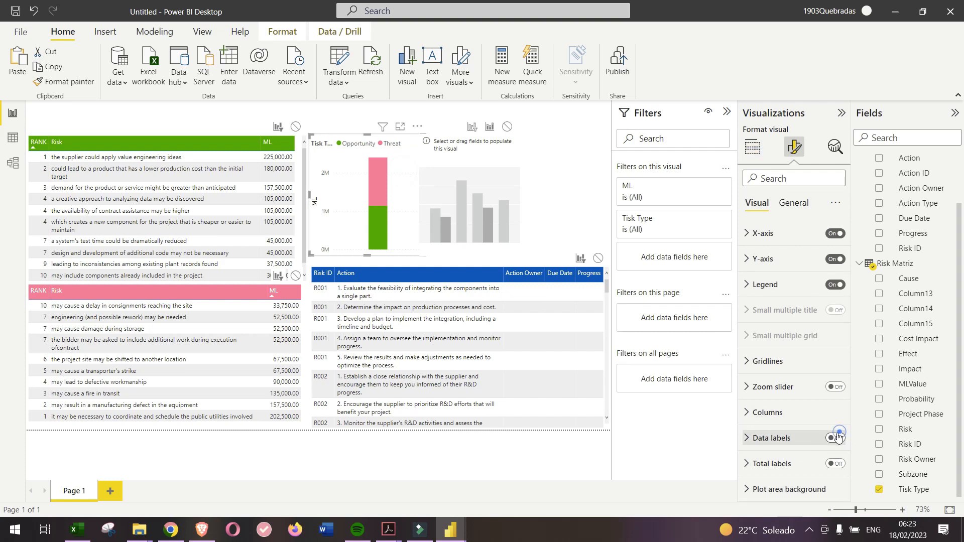
pyautogui.click(836, 437)
pyautogui.click(835, 440)
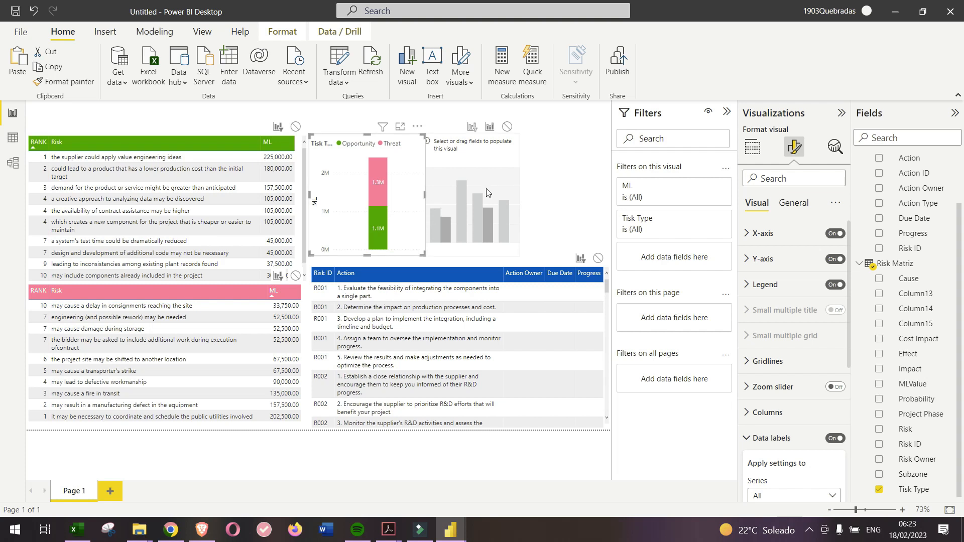
pyautogui.click(498, 159)
# - Insert a card visual beside the empty clustered column chart and show the ML measure in it
pyautogui.click(461, 122)
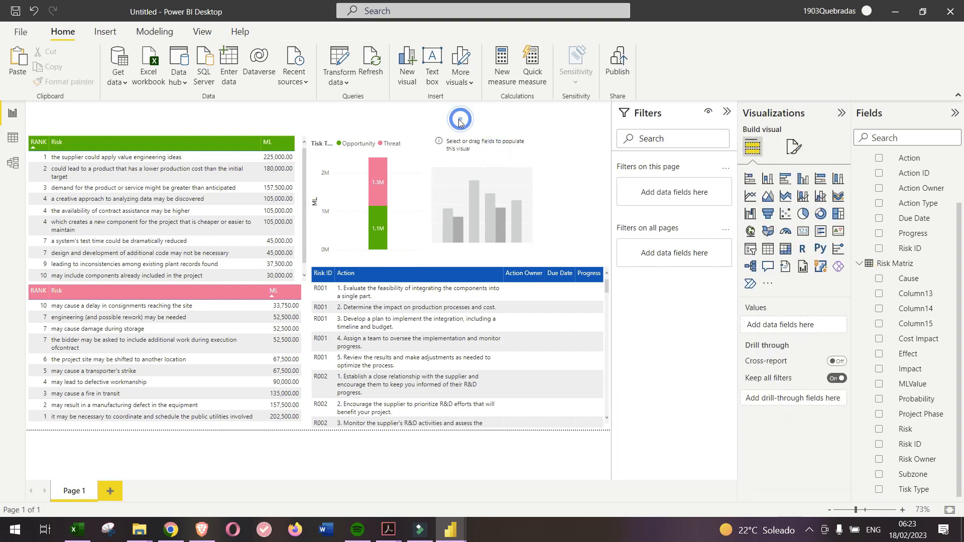
pyautogui.click(803, 233)
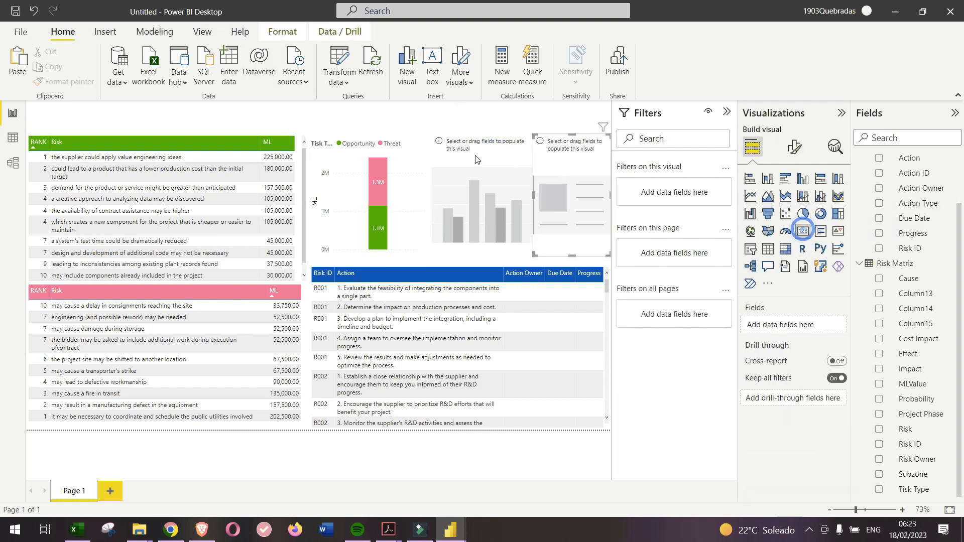
pyautogui.click(794, 147)
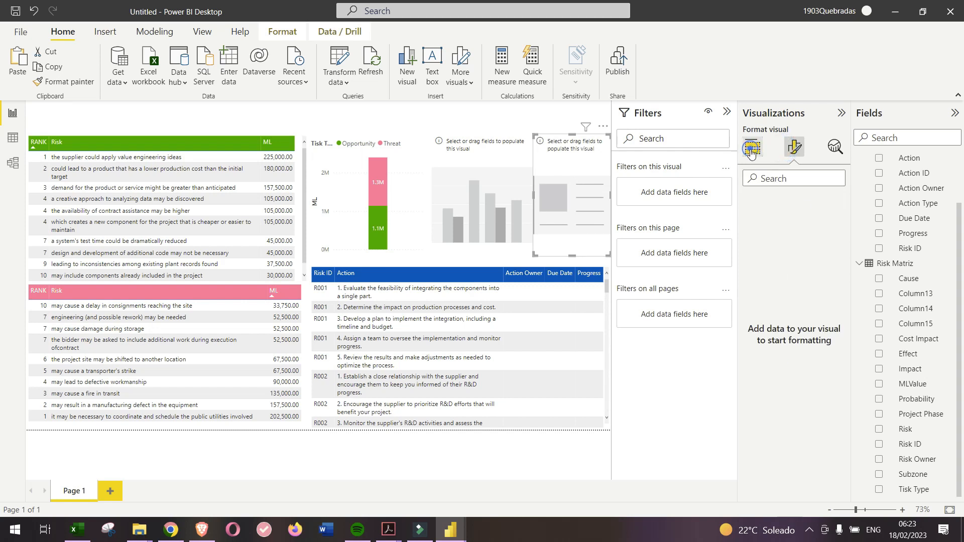
pyautogui.click(753, 147)
pyautogui.scroll(2, 905, 244)
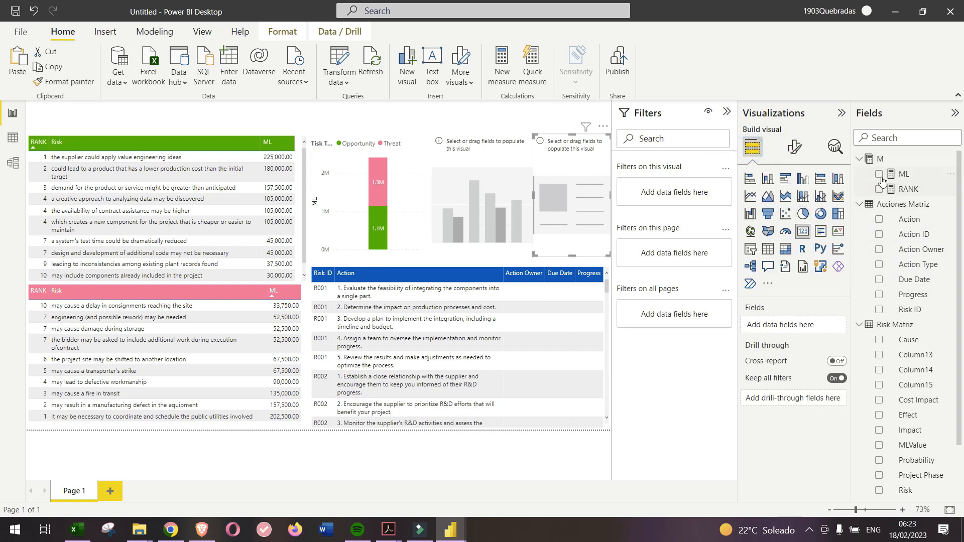
pyautogui.click(880, 175)
# - Set the ML card's callout value font size to 14 and its category label font size to 10
pyautogui.click(795, 149)
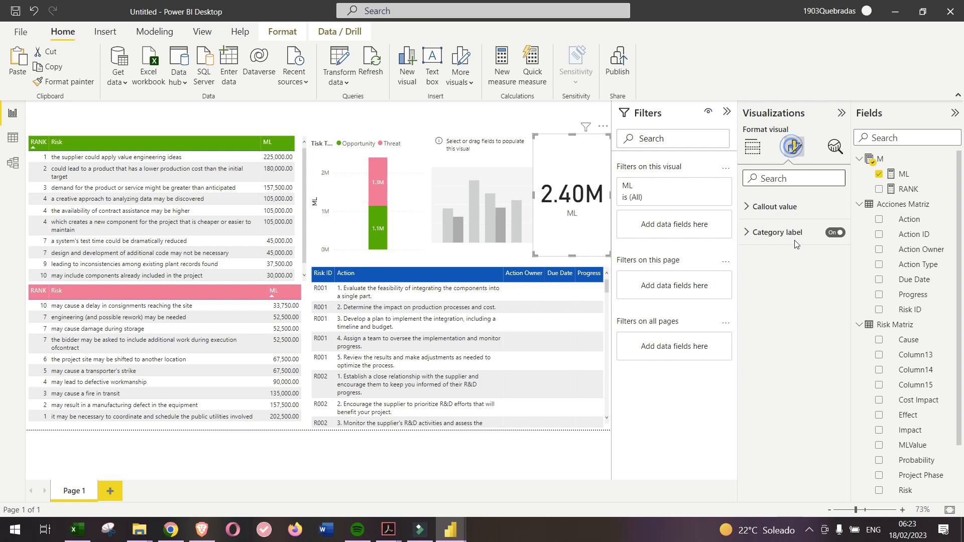
pyautogui.click(799, 233)
pyautogui.click(824, 269)
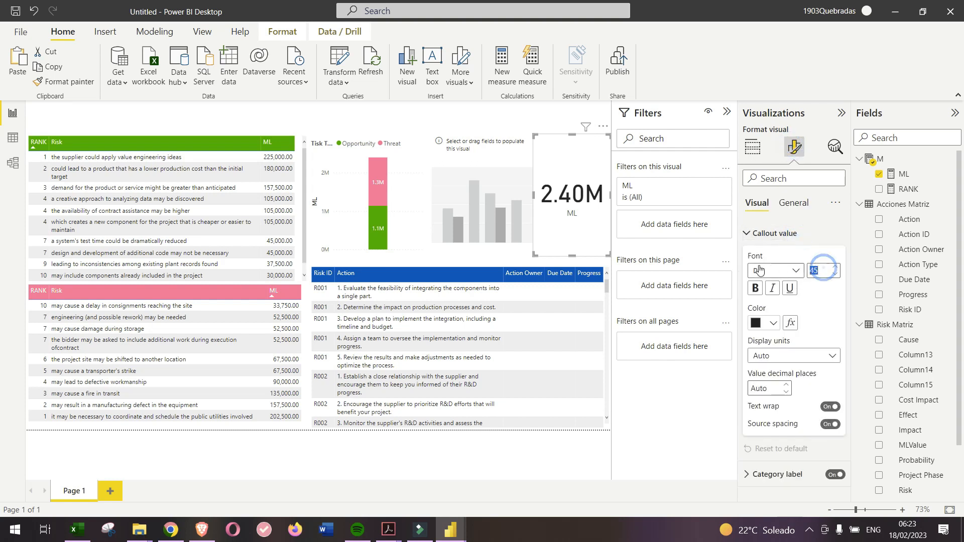
pyautogui.write('14')
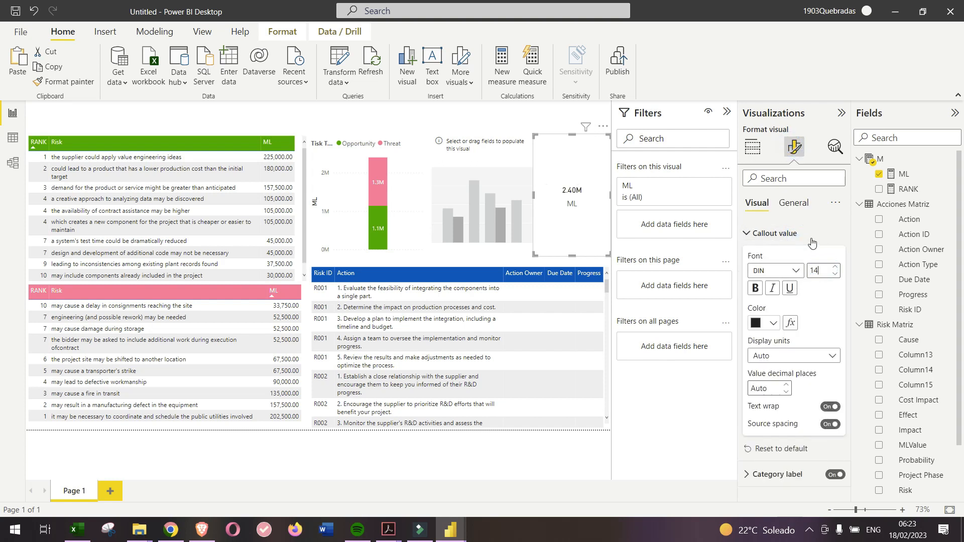
pyautogui.click(821, 272)
pyautogui.click(773, 233)
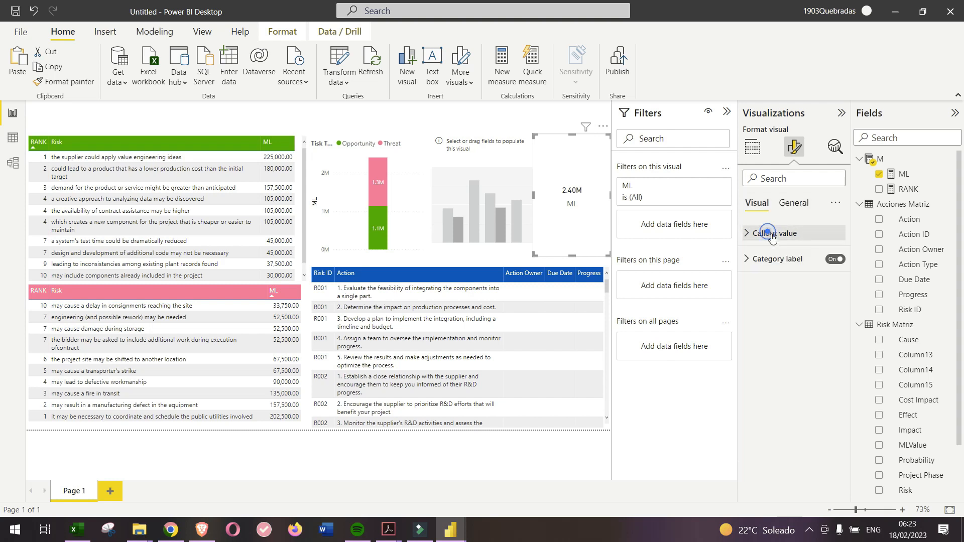
pyautogui.click(778, 256)
pyautogui.click(822, 297)
pyautogui.write('10')
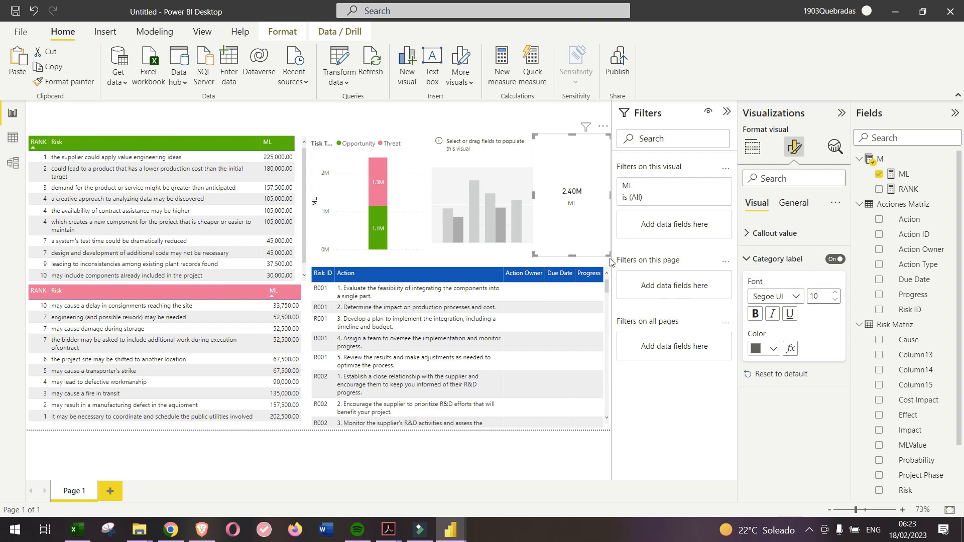
# - Shrink the ML card, move it above the charts and duplicate it to form a row of three cards
pyautogui.moveTo(609, 256); pyautogui.dragTo(527, 111)
pyautogui.click(422, 109)
pyautogui.hotkey('ctrl', 'c')
pyautogui.hotkey('ctrl', 'v')
pyautogui.hotkey('ctrl', 'c')
pyautogui.hotkey('ctrl', 'v')
# - Filter the middle ML card by Tisk Type to show only Opportunity
pyautogui.click(476, 121)
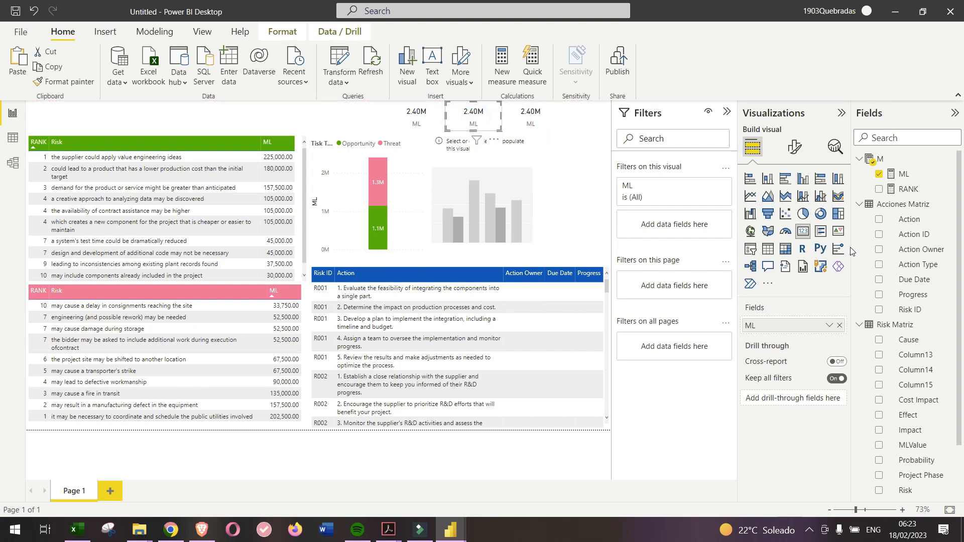
pyautogui.scroll(-2, 919, 458)
pyautogui.moveTo(915, 489); pyautogui.dragTo(690, 230)
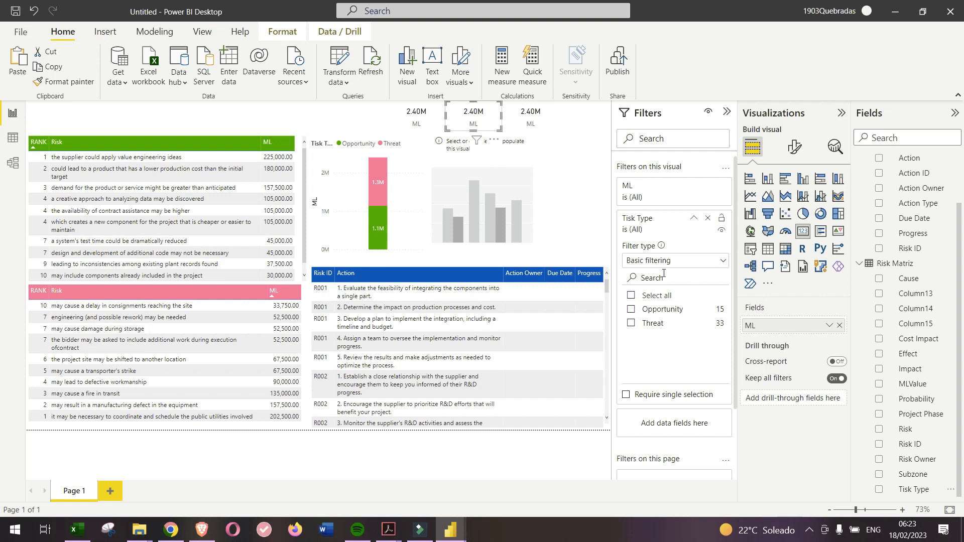
pyautogui.click(632, 310)
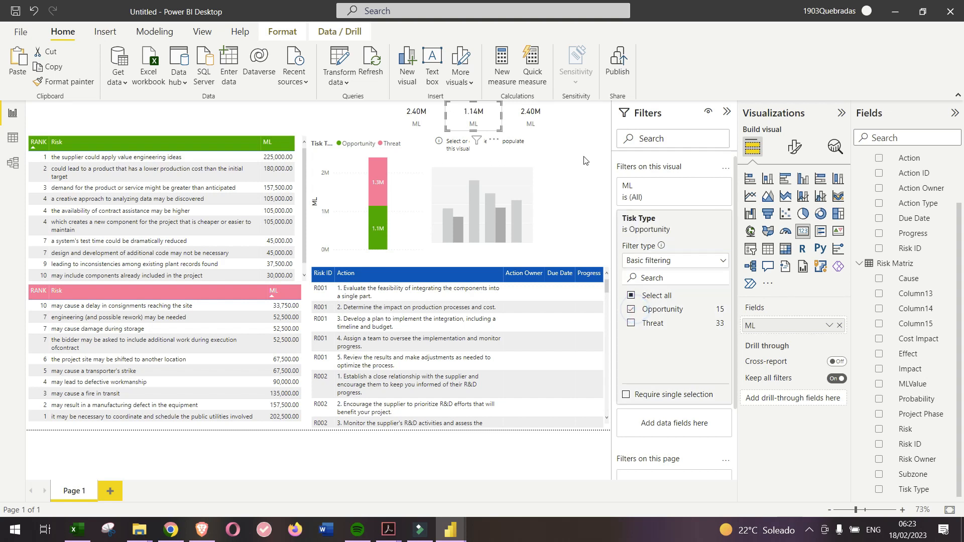
# - Filter the third ML card by Tisk Type to show only Threat
pyautogui.click(553, 113)
pyautogui.moveTo(921, 495); pyautogui.dragTo(673, 223)
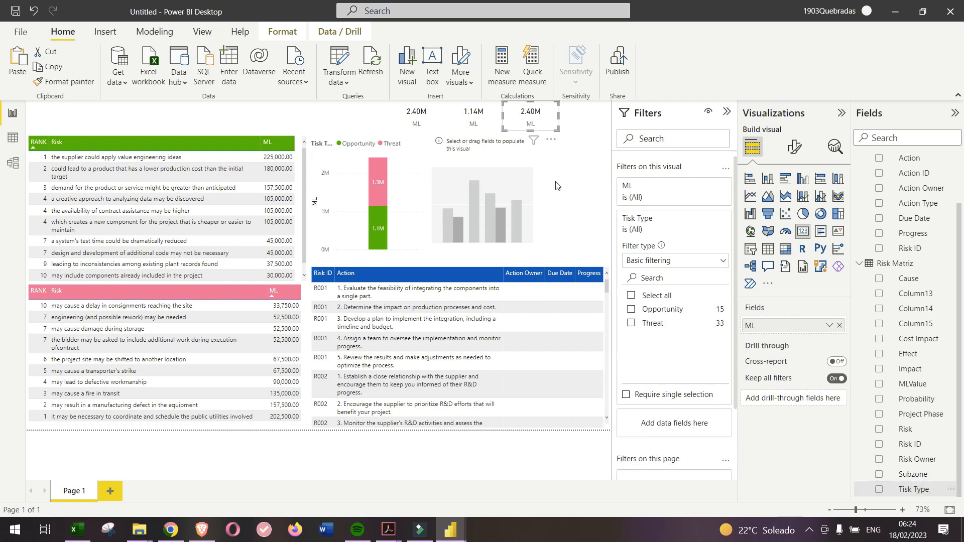
pyautogui.click(632, 324)
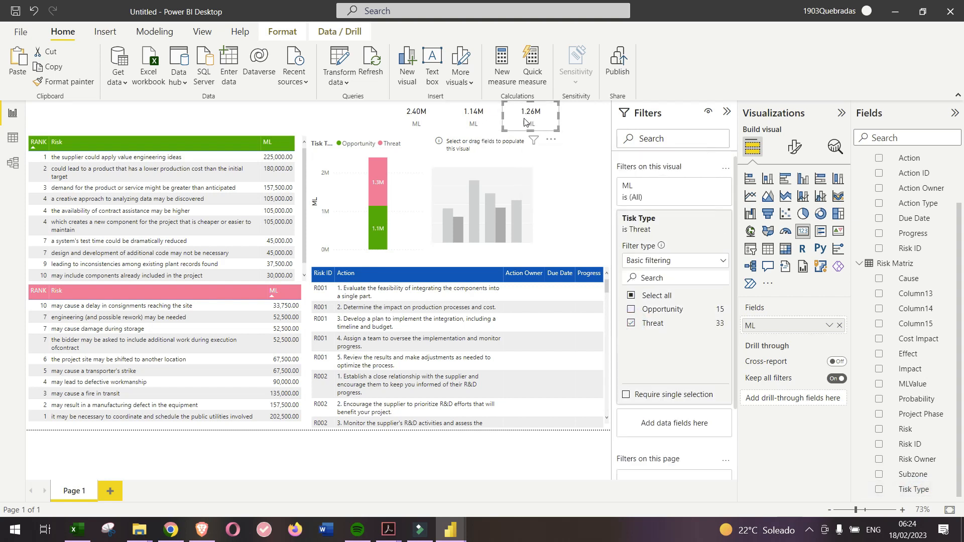
# - Set the stacked ML chart's data label values to 2 decimal places
pyautogui.click(411, 193)
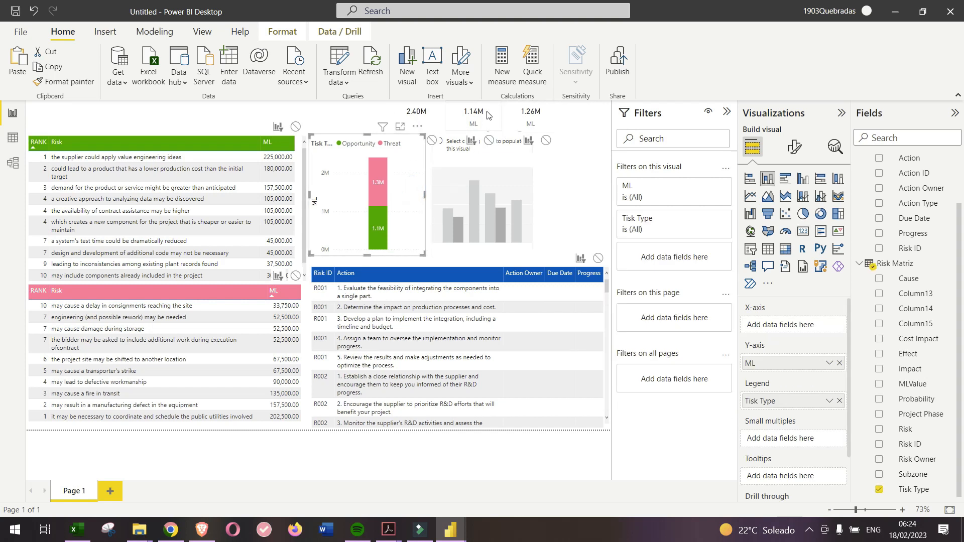
pyautogui.click(795, 147)
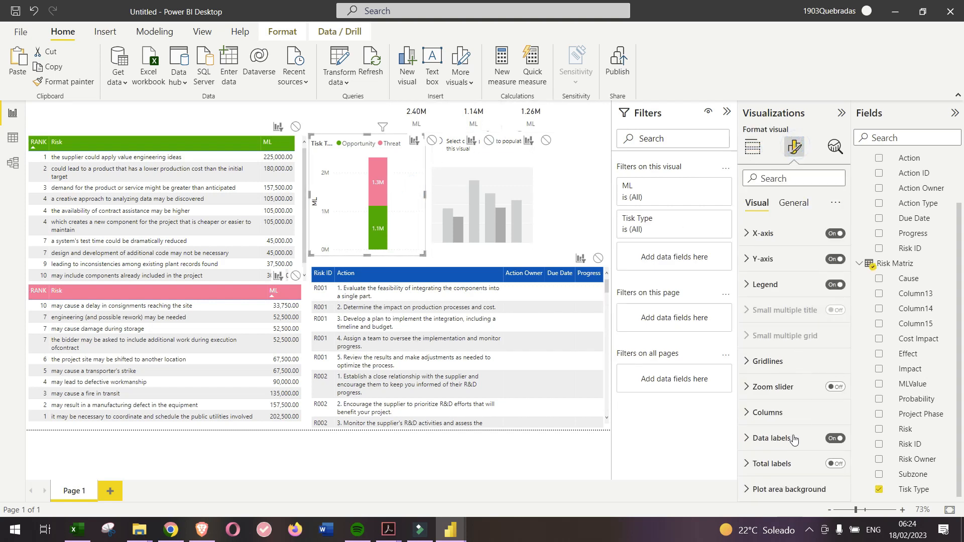
pyautogui.click(786, 442)
pyautogui.scroll(-2, 793, 324)
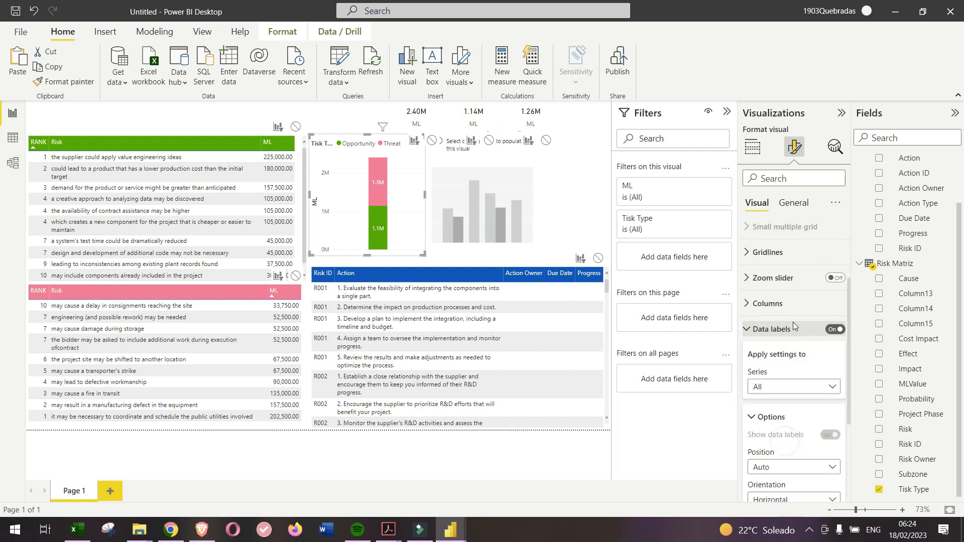
pyautogui.click(776, 482)
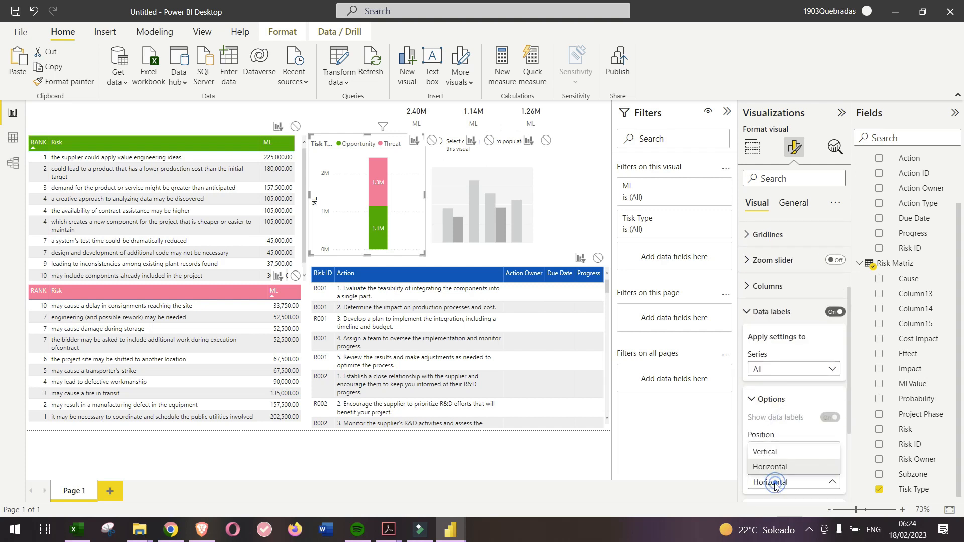
pyautogui.click(770, 402)
pyautogui.scroll(-3, 770, 402)
pyautogui.click(777, 386)
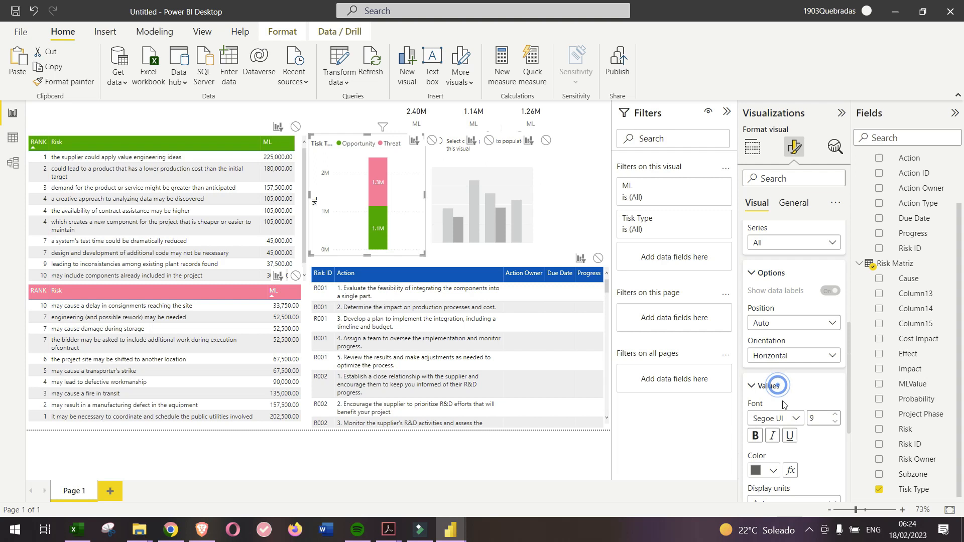
pyautogui.scroll(-2, 783, 405)
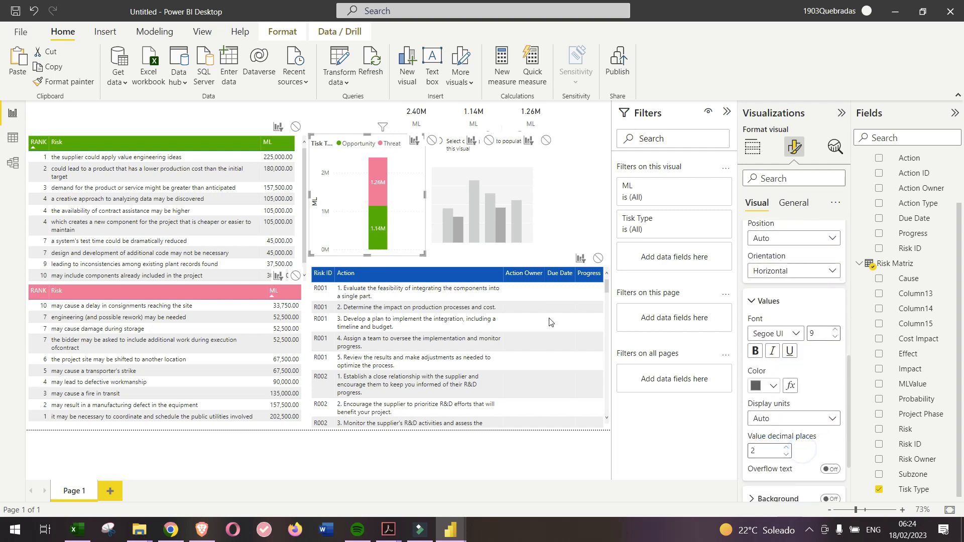
pyautogui.click(500, 163)
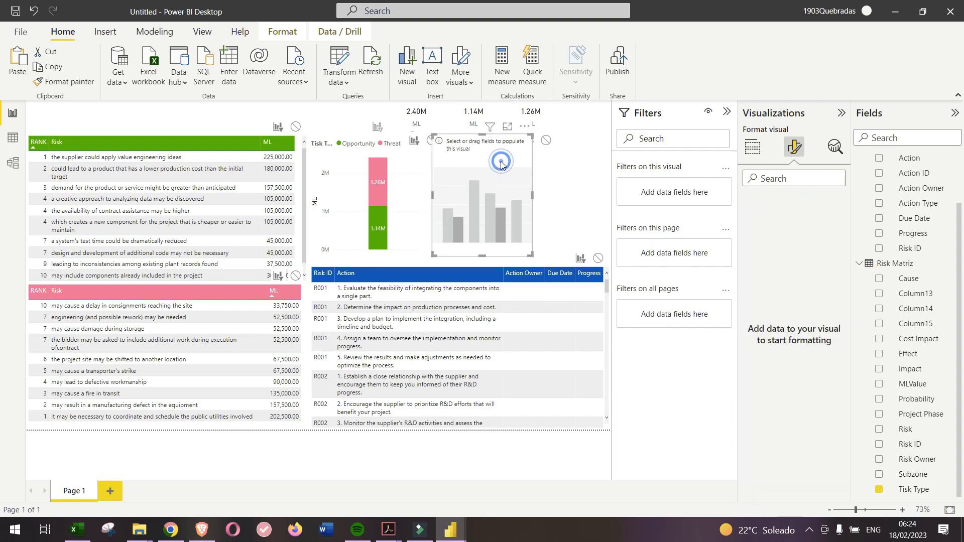
# - Set the values font size to 8 in the opportunities, threats and actions tables
pyautogui.click(300, 175)
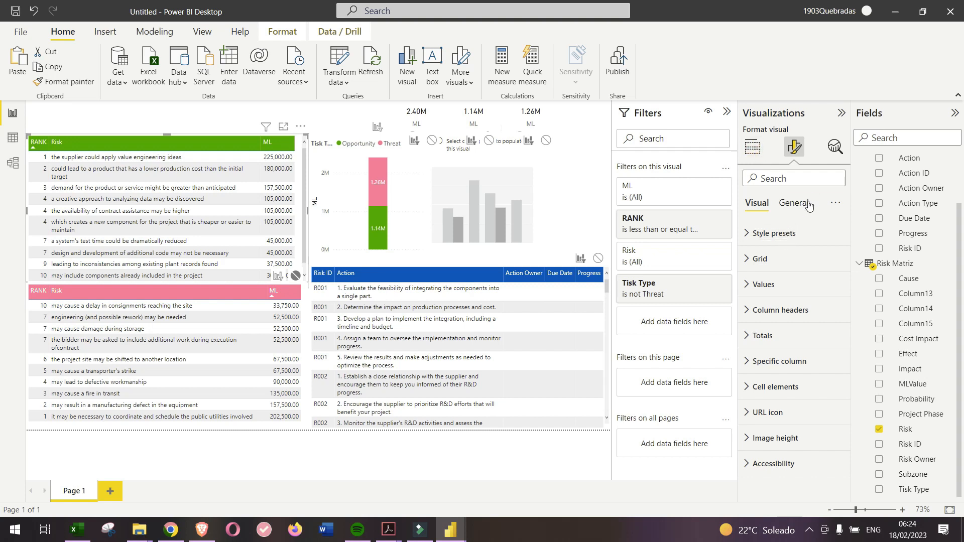
pyautogui.click(807, 203)
pyautogui.click(757, 203)
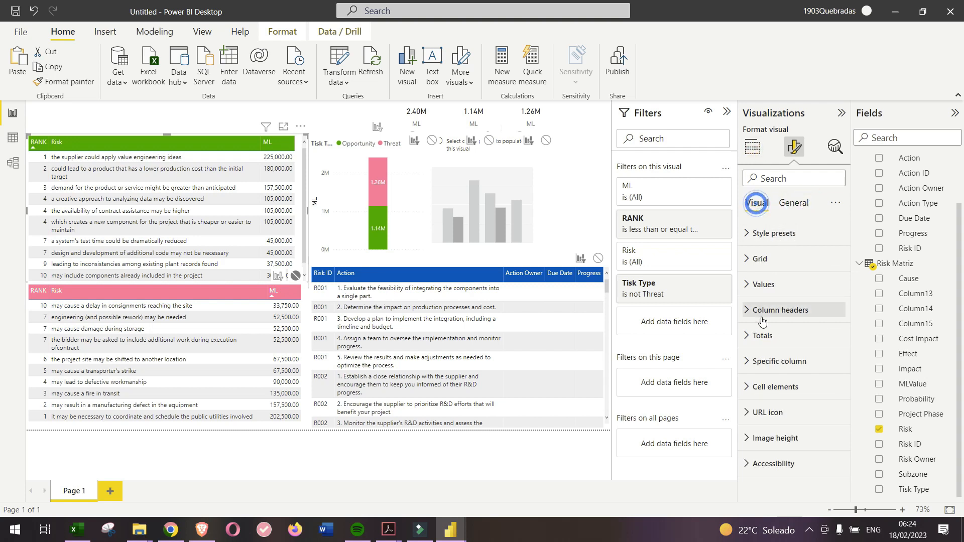
pyautogui.click(769, 284)
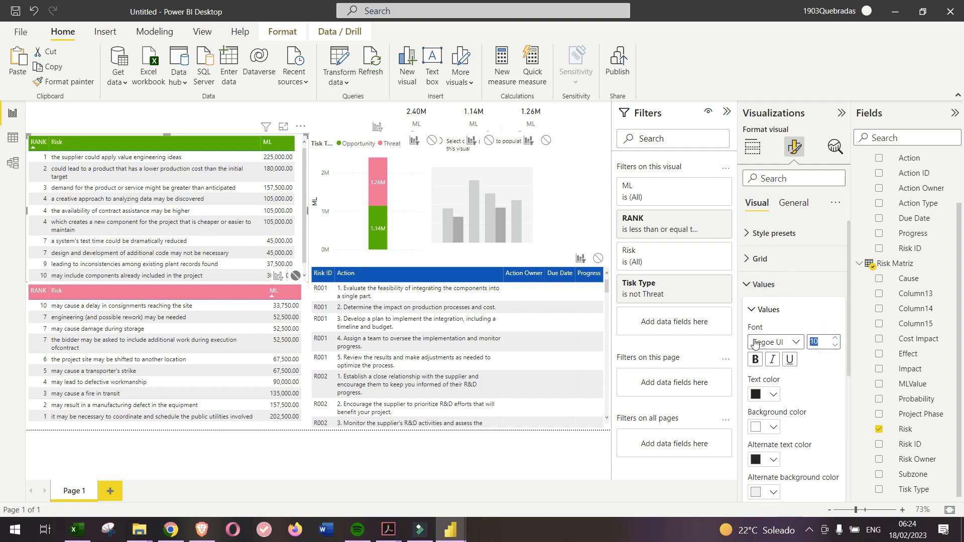
pyautogui.write('8')
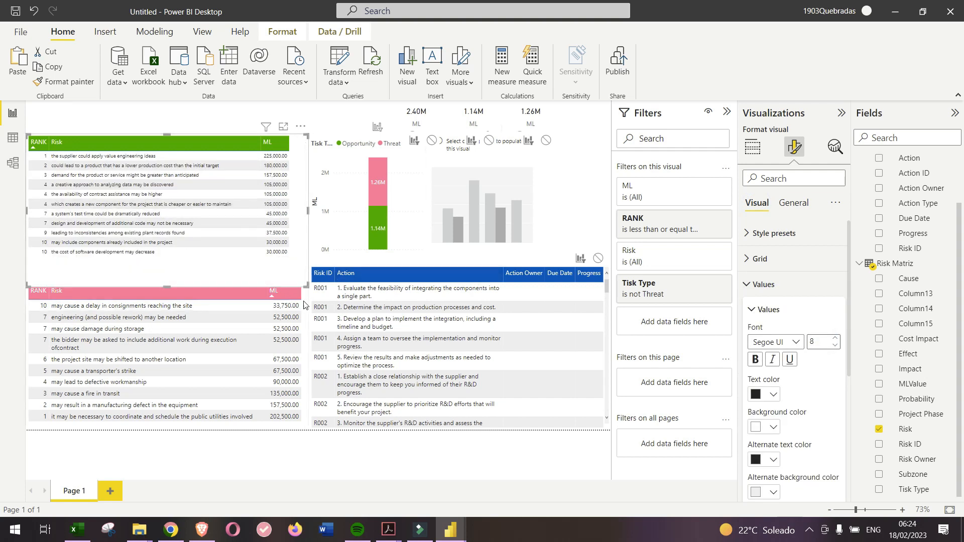
pyautogui.click(305, 303)
pyautogui.moveTo(823, 342); pyautogui.dragTo(784, 341)
pyautogui.write('8')
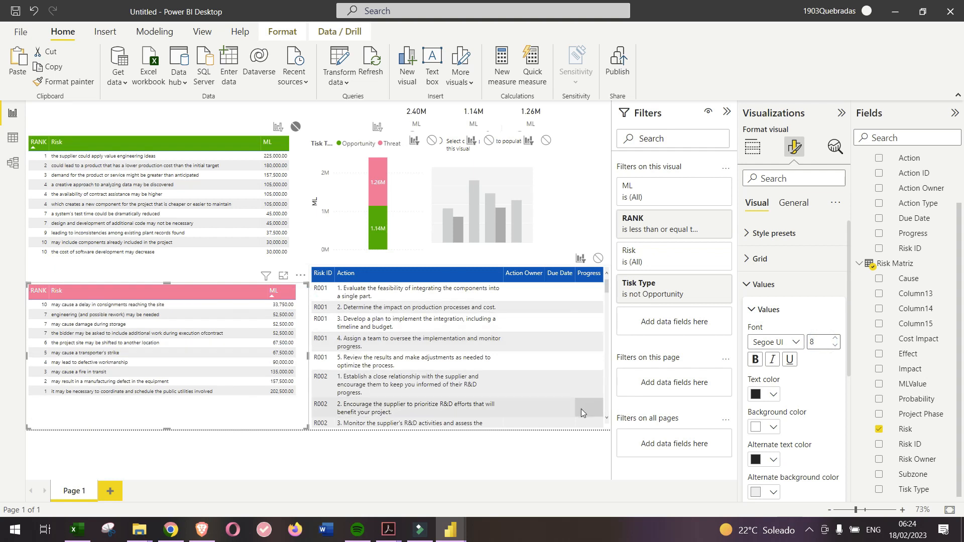
pyautogui.click(580, 423)
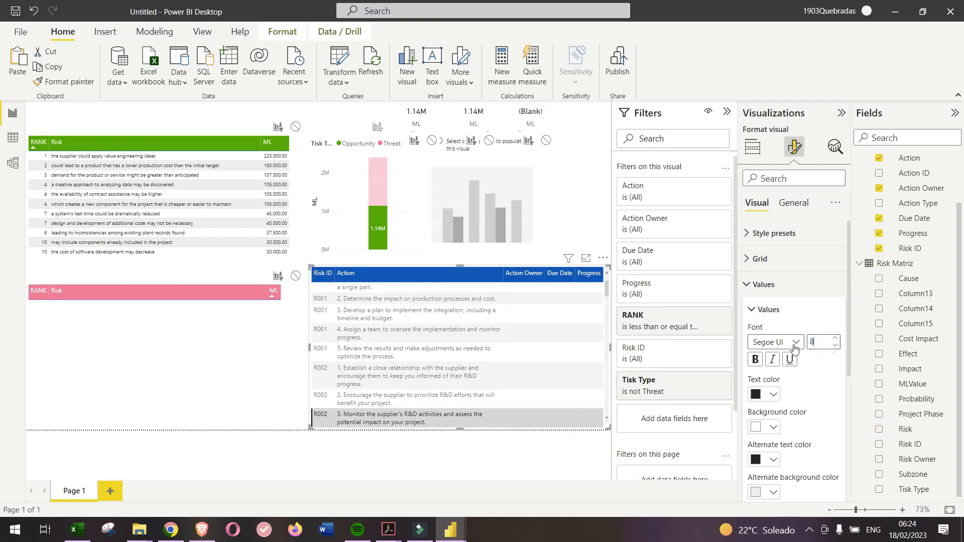
pyautogui.click(279, 331)
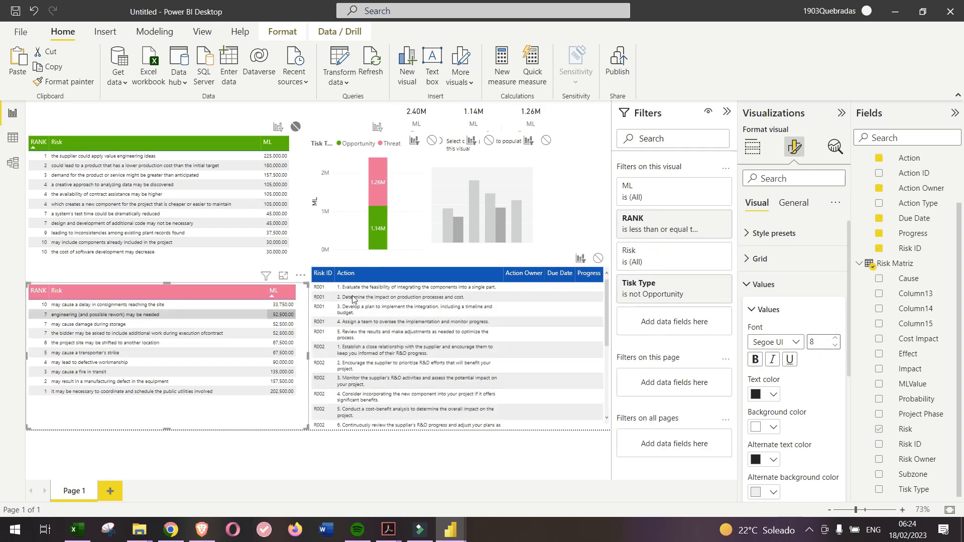
# - Edit the visual interactions so that the actions table filters neither the opportunities table nor the threats table
pyautogui.click(459, 306)
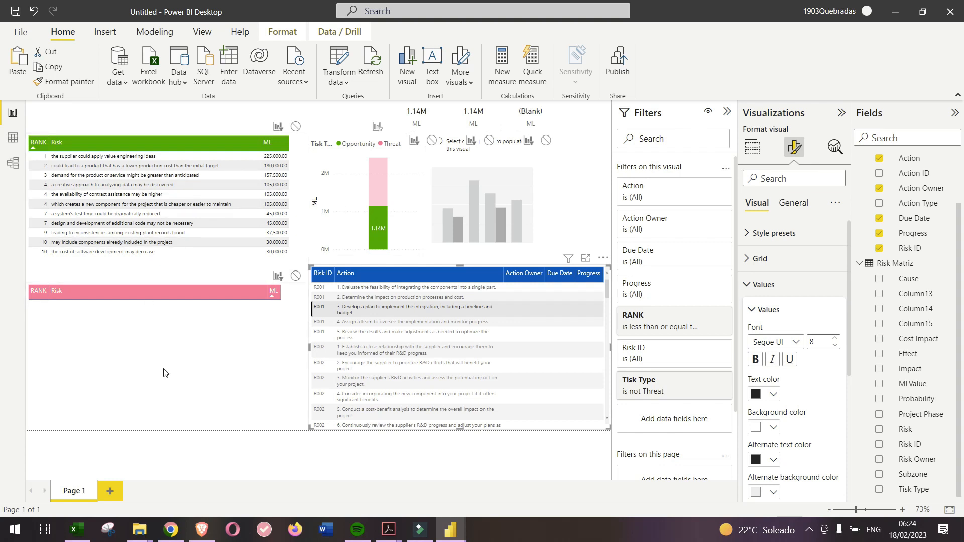
pyautogui.click(283, 33)
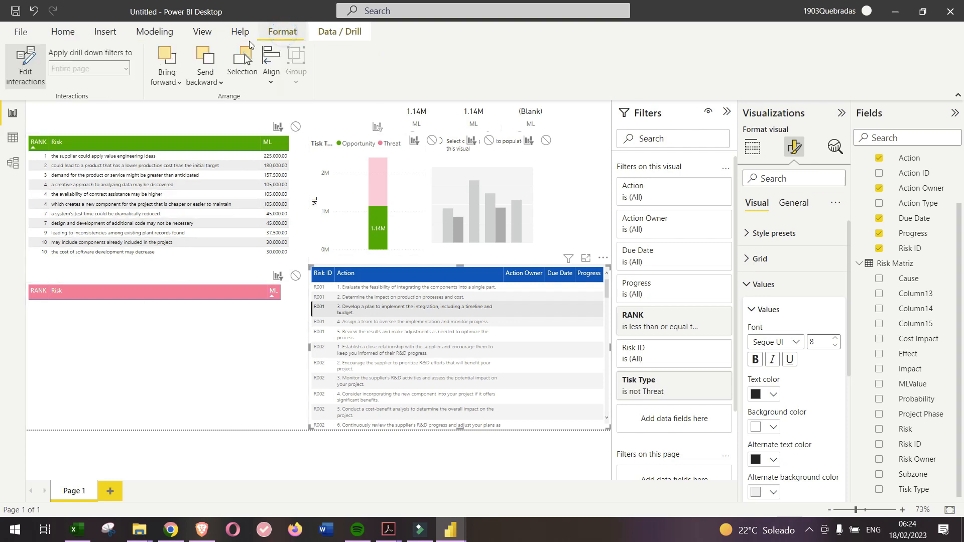
pyautogui.click(296, 276)
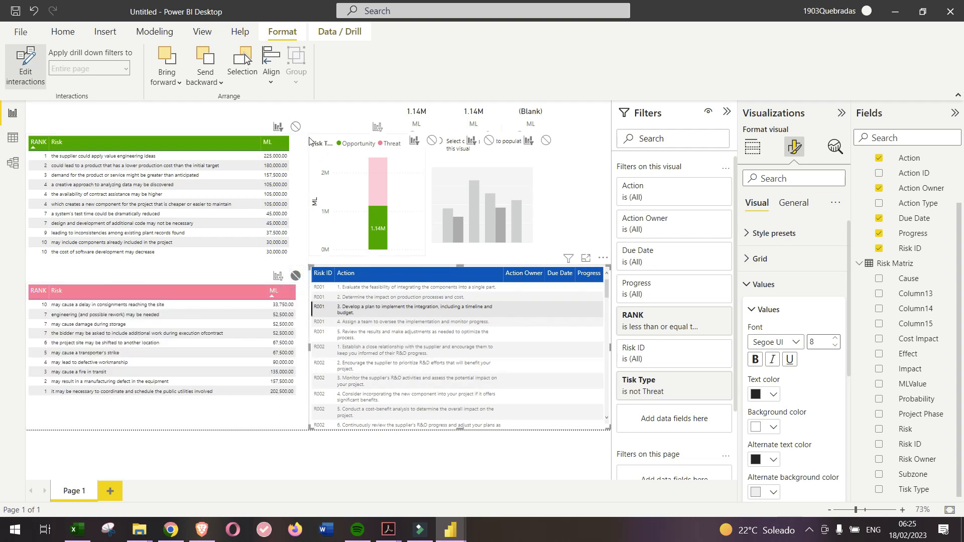
pyautogui.click(597, 315)
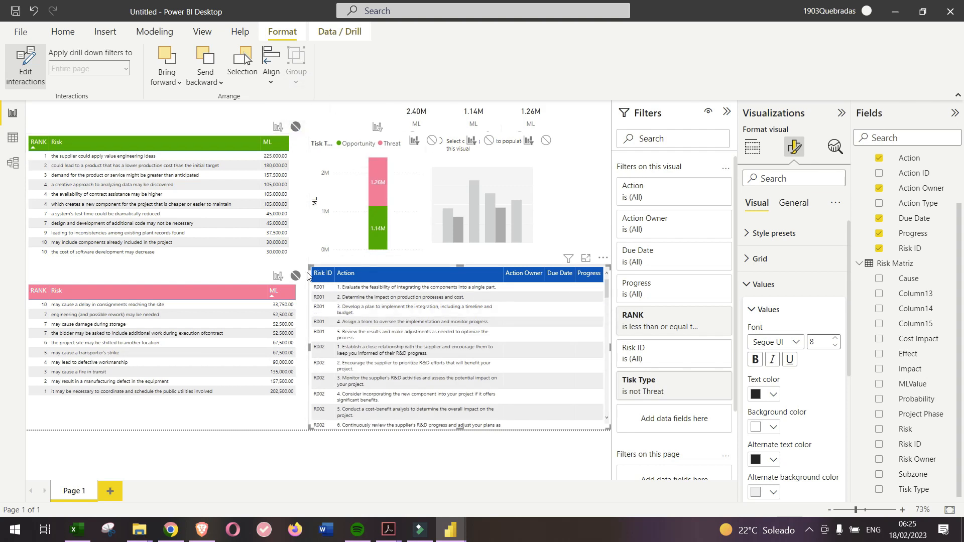
# - Check the cross-filtering by selecting rows in the actions, opportunities and threats tables
pyautogui.click(385, 322)
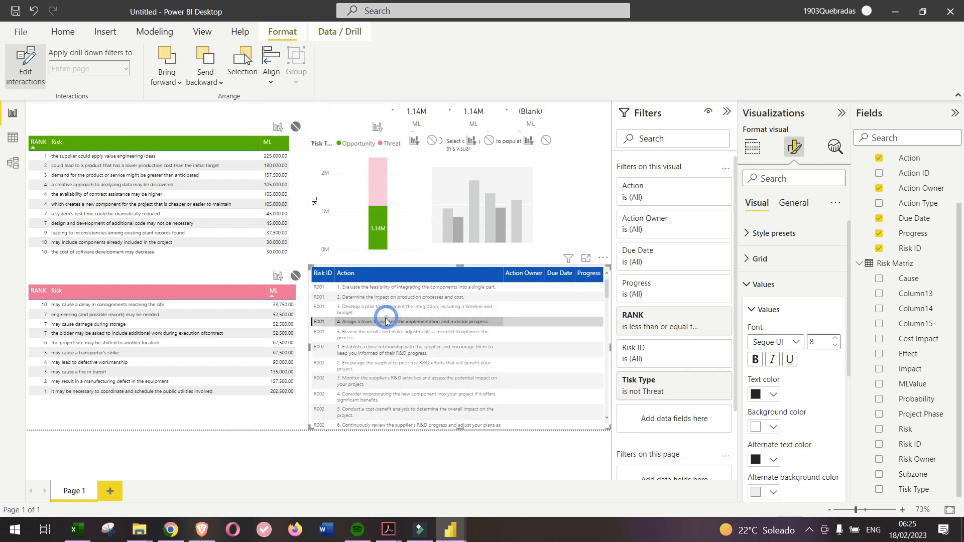
pyautogui.click(381, 397)
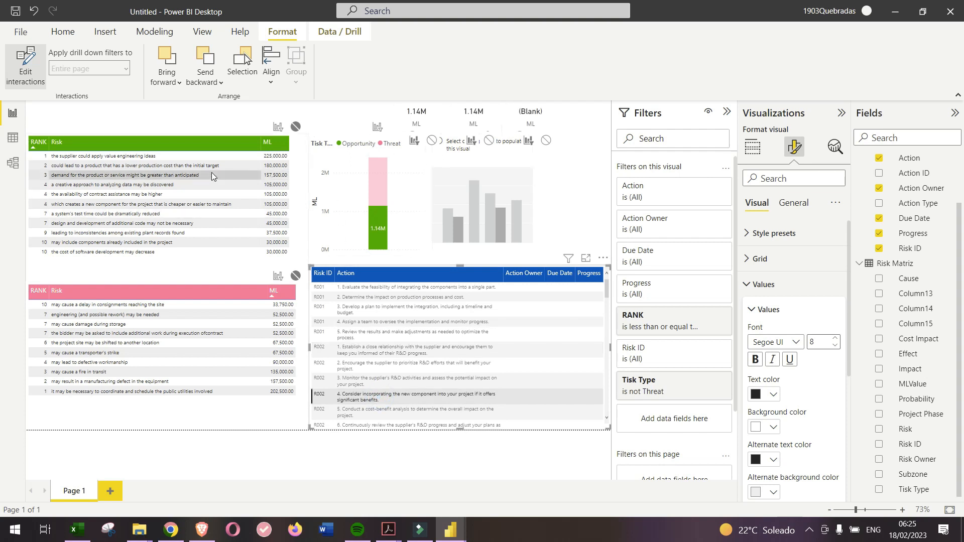
pyautogui.click(446, 338)
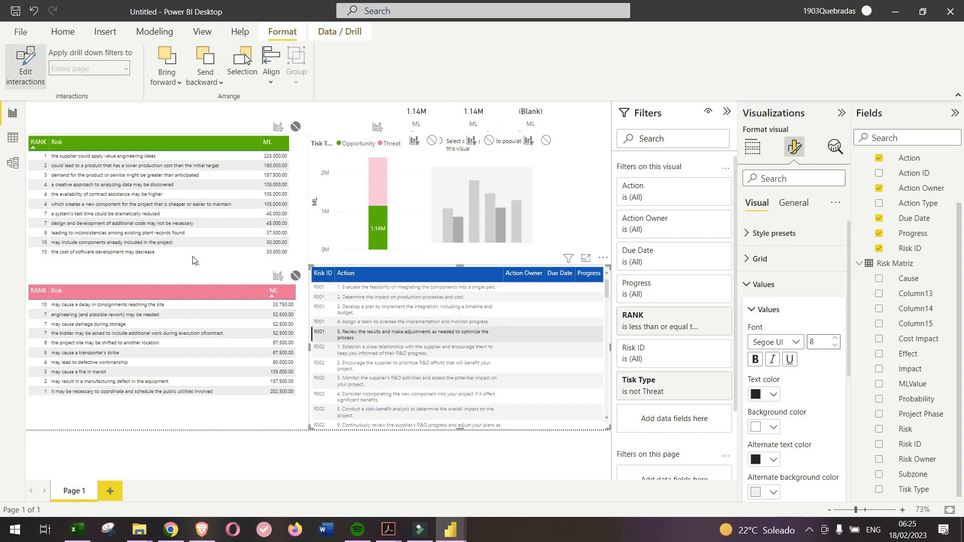
pyautogui.click(182, 245)
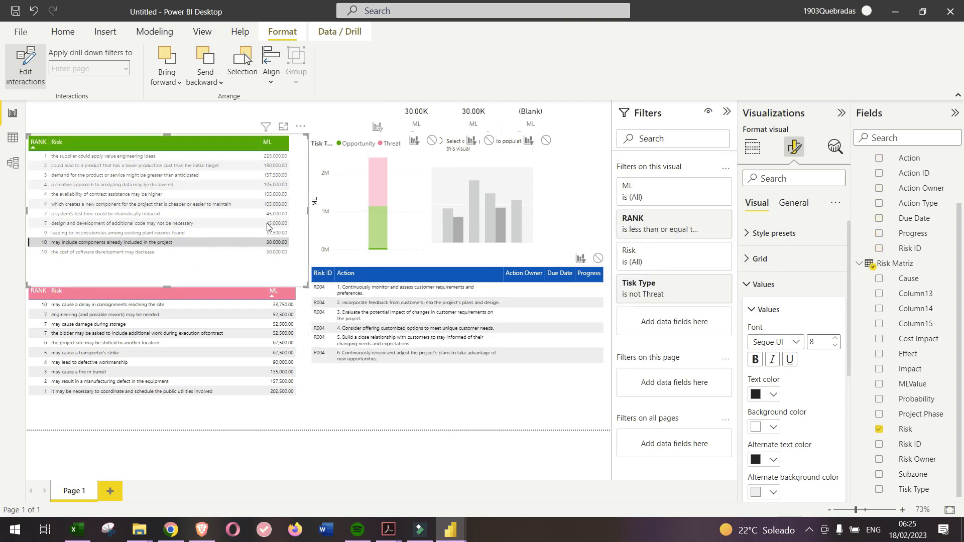
pyautogui.click(247, 344)
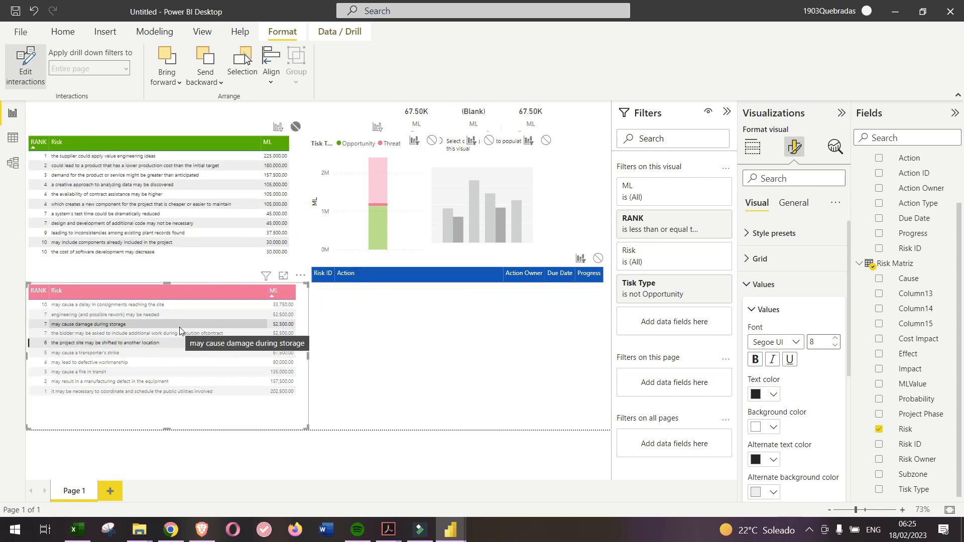
pyautogui.click(180, 306)
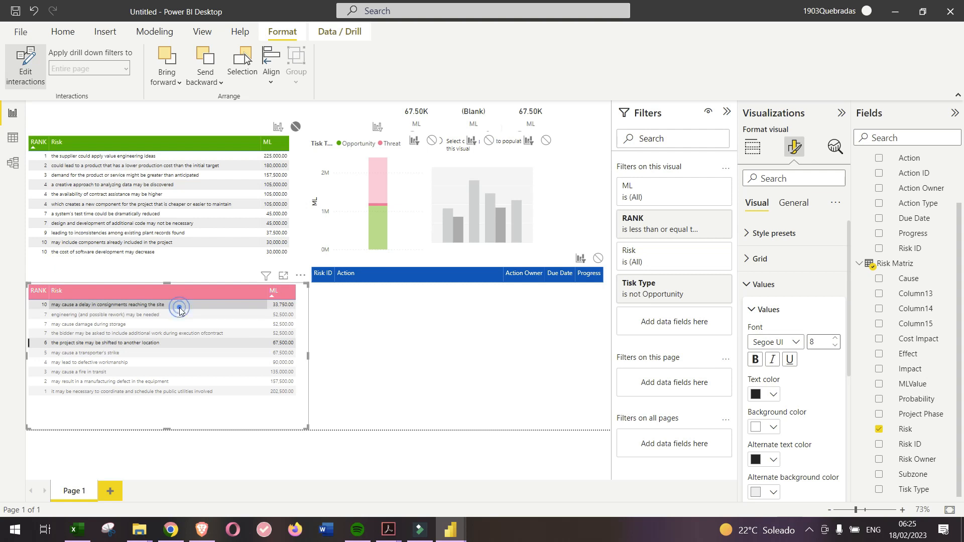
# - Remove the Tisk Type filter from the actions table, lower its top edge and shift it slightly toward the threats table
pyautogui.click(409, 332)
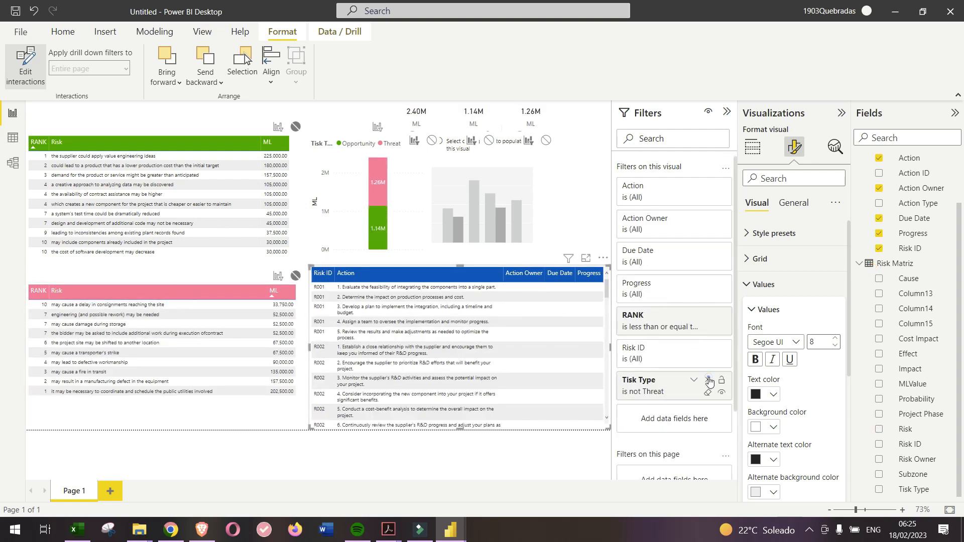
pyautogui.click(708, 379)
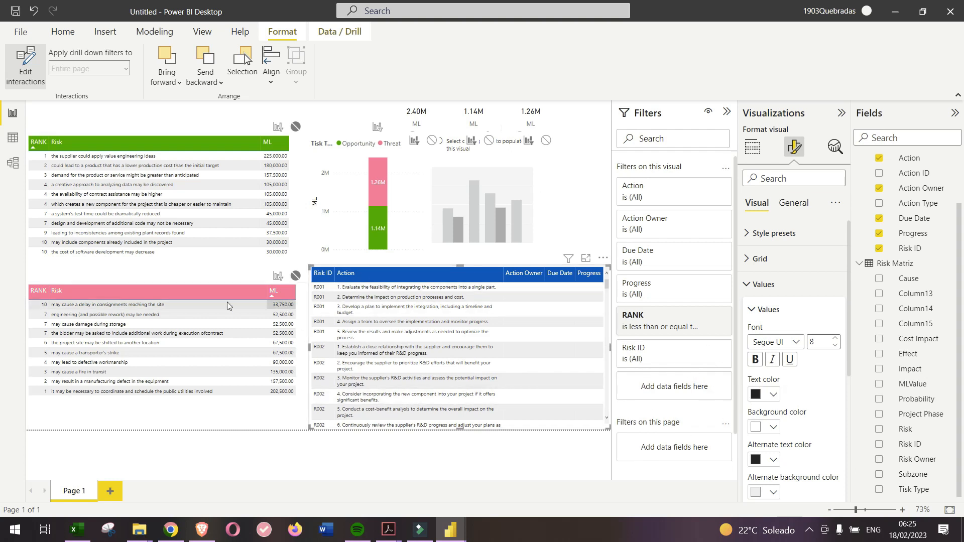
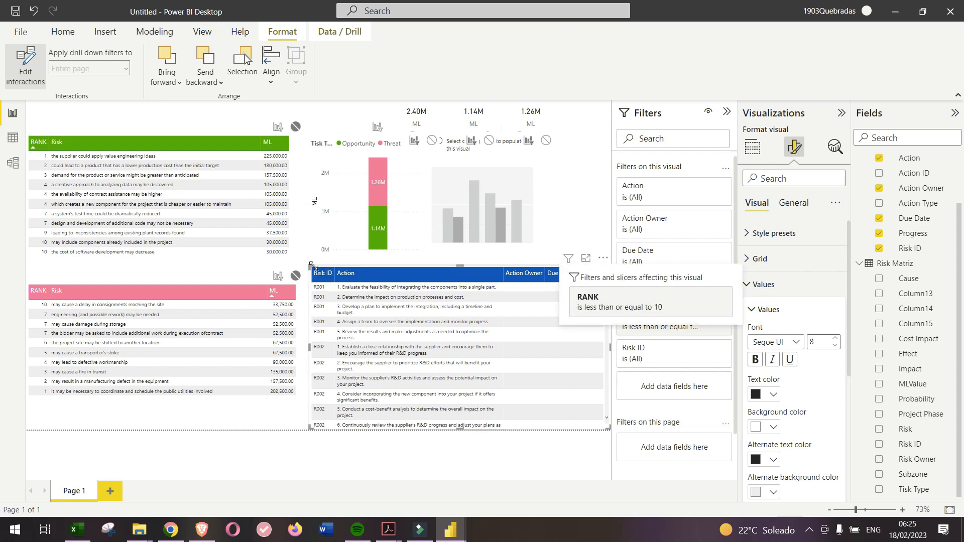
pyautogui.moveTo(311, 265); pyautogui.dragTo(326, 275)
pyautogui.moveTo(604, 271)
pyautogui.mouseDown()
pyautogui.moveTo(582, 272)
pyautogui.moveTo(600, 278)
pyautogui.mouseUp()
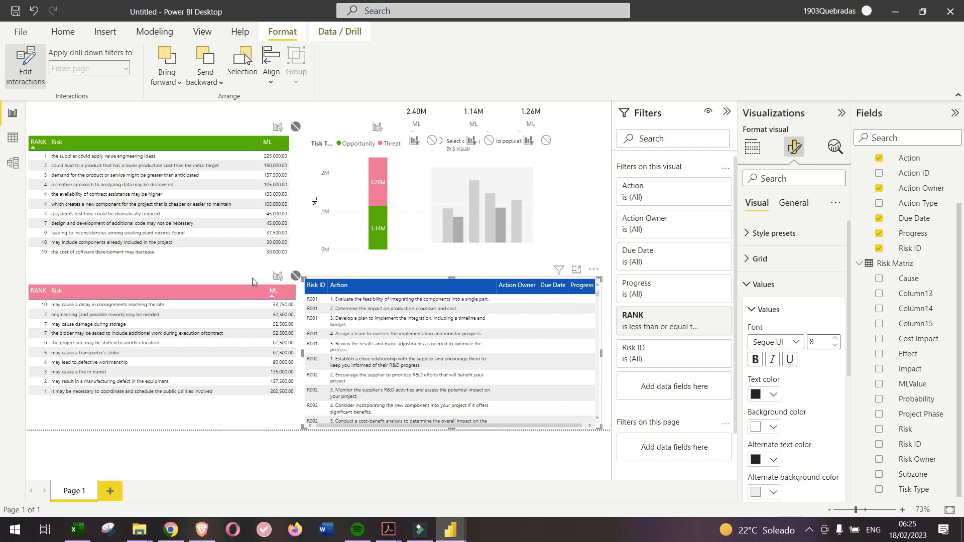
pyautogui.click(291, 404)
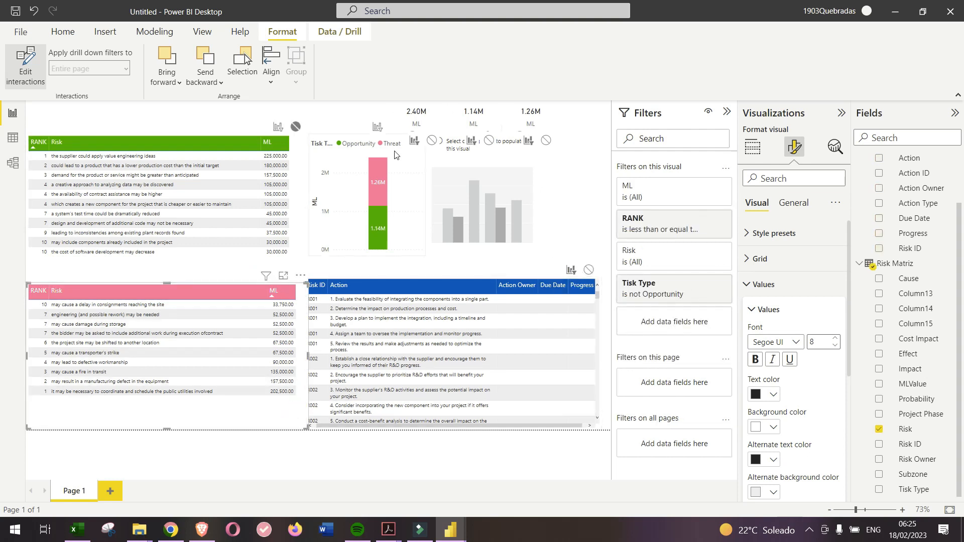
pyautogui.click(219, 5)
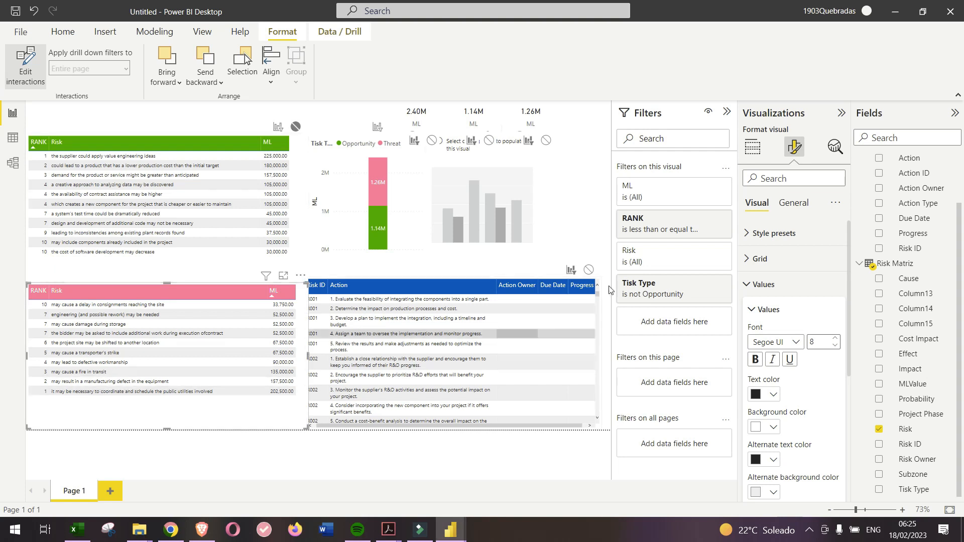
# - Check the cross-filtering by selecting individual risks in the threats and opportunities tables, then clear the selection
pyautogui.click(587, 270)
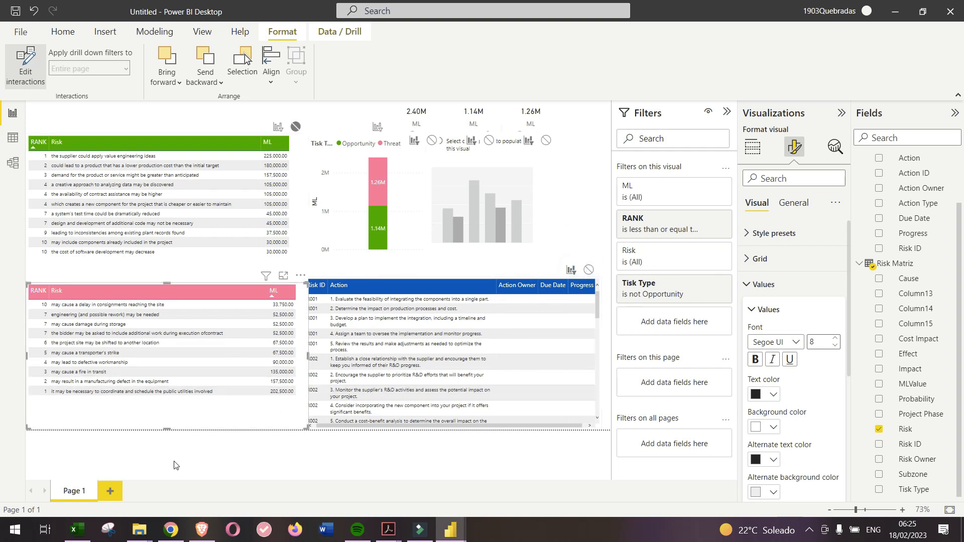
pyautogui.click(174, 324)
pyautogui.click(170, 213)
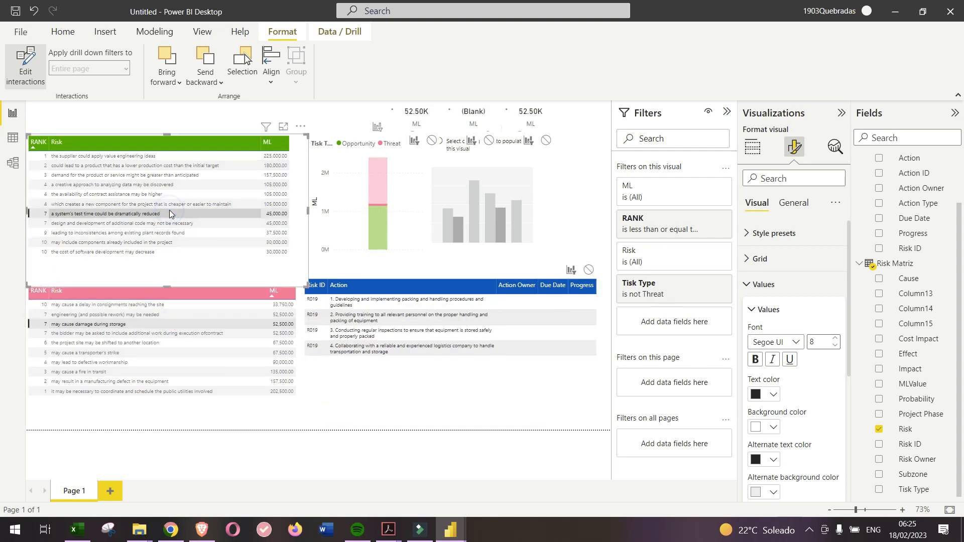
pyautogui.click(164, 184)
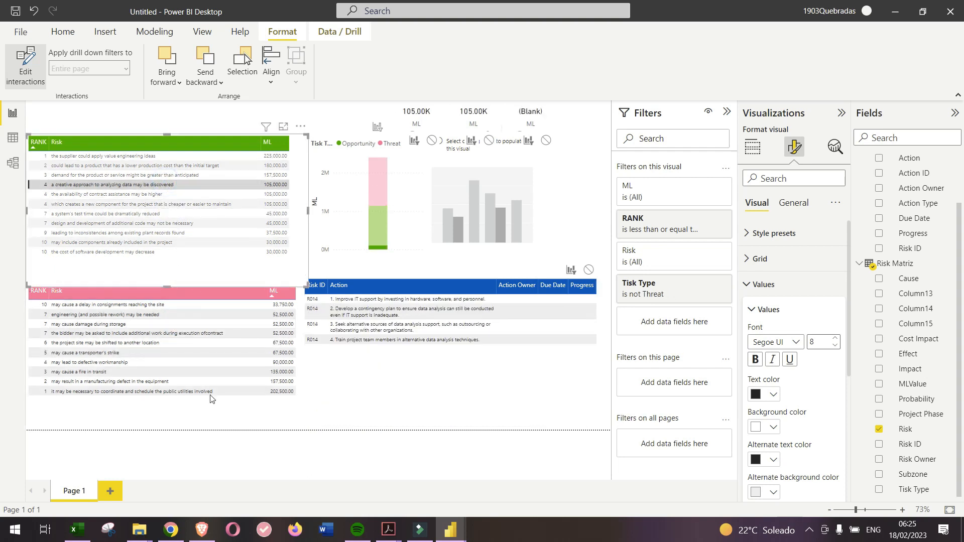
pyautogui.click(169, 402)
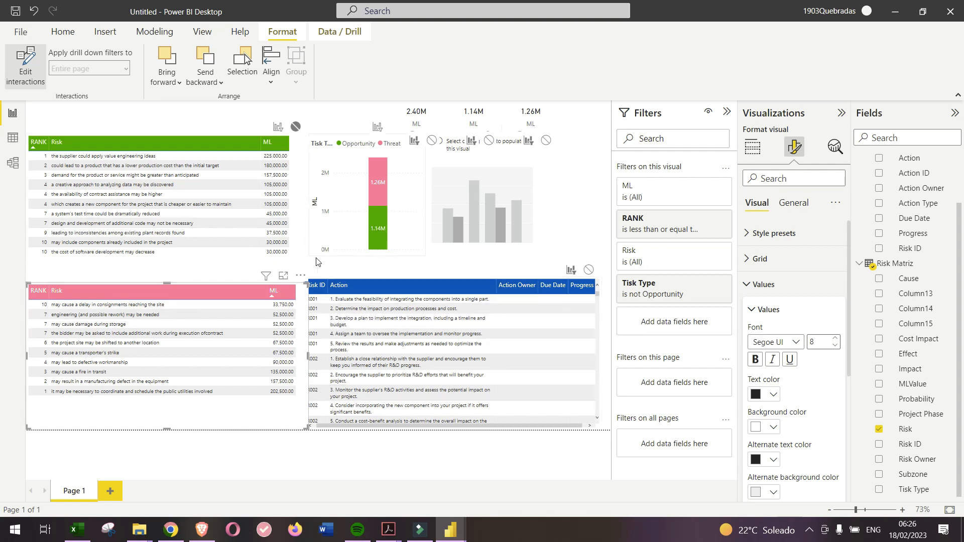
# - Narrow the threats table so it no longer overlaps the actions table, and end the editing of visual interactions
pyautogui.moveTo(305, 287); pyautogui.dragTo(301, 281)
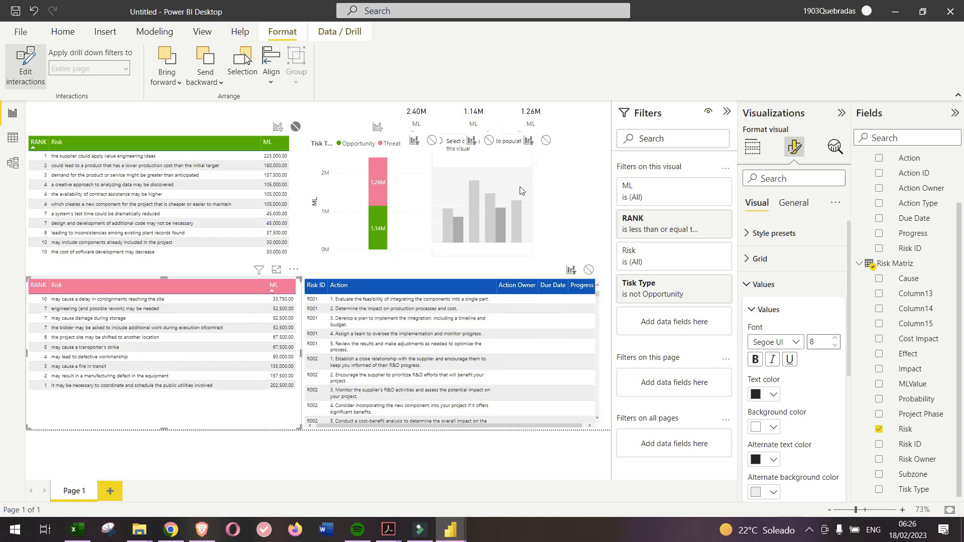
pyautogui.click(492, 201)
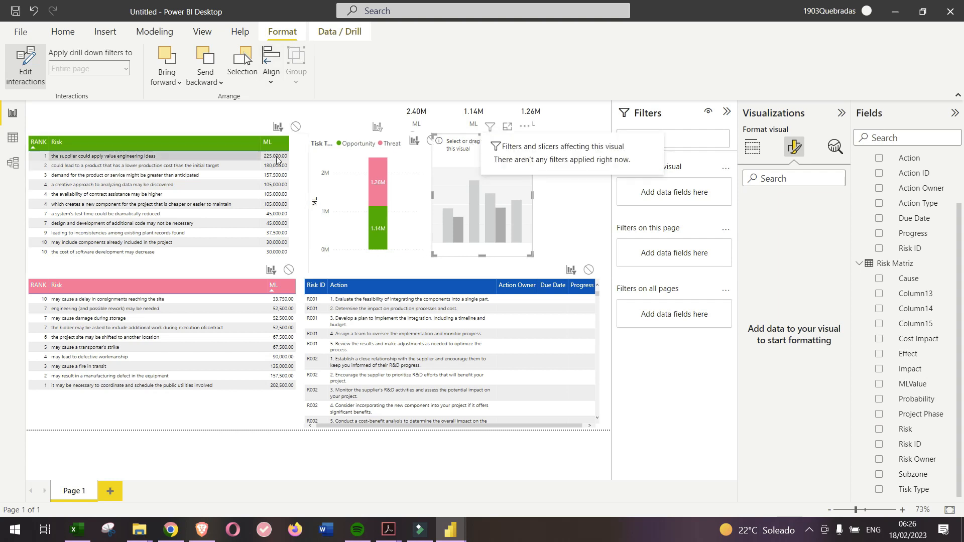
pyautogui.click(24, 59)
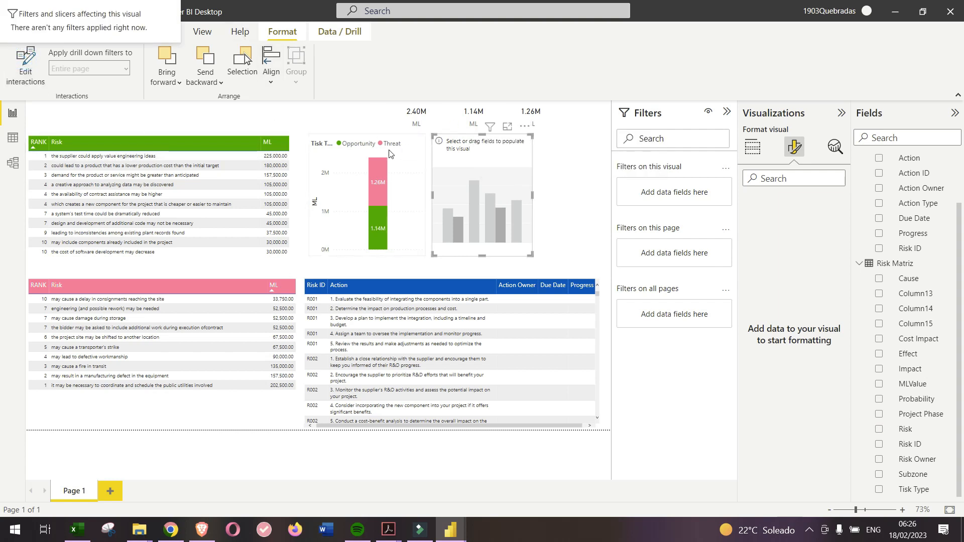
# - Shrink the Opportunity/Threat column chart and turn off its legend title
pyautogui.click(410, 165)
pyautogui.moveTo(424, 133); pyautogui.dragTo(401, 145)
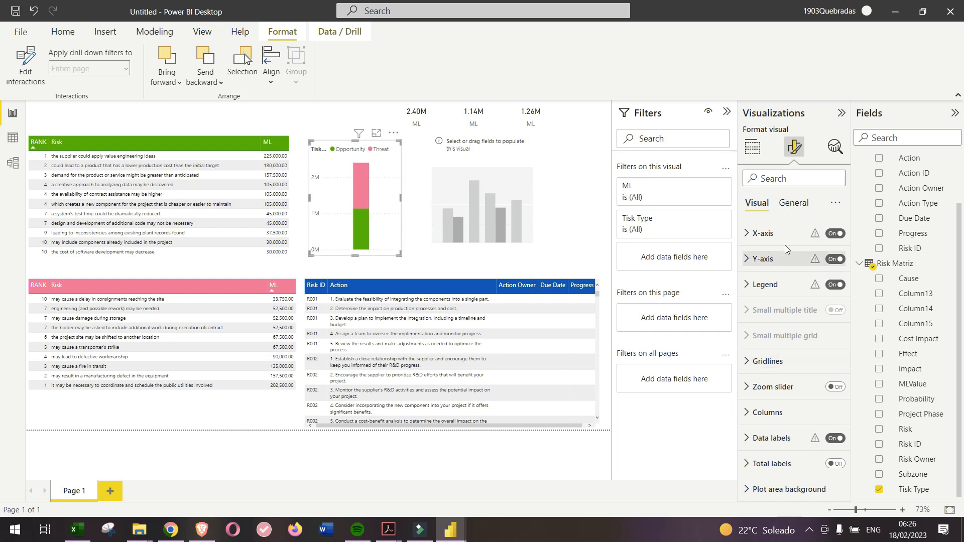
pyautogui.click(794, 204)
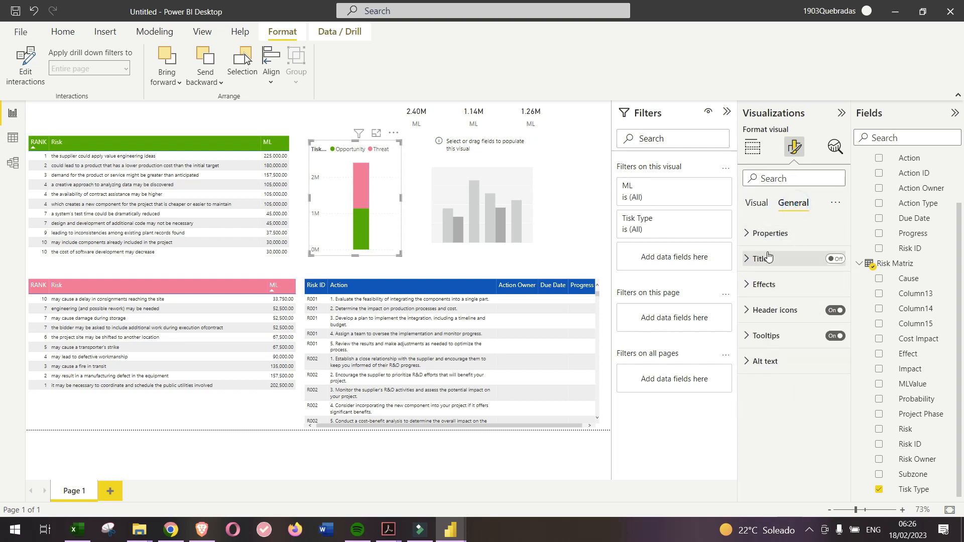
pyautogui.click(765, 284)
pyautogui.click(758, 279)
pyautogui.click(757, 213)
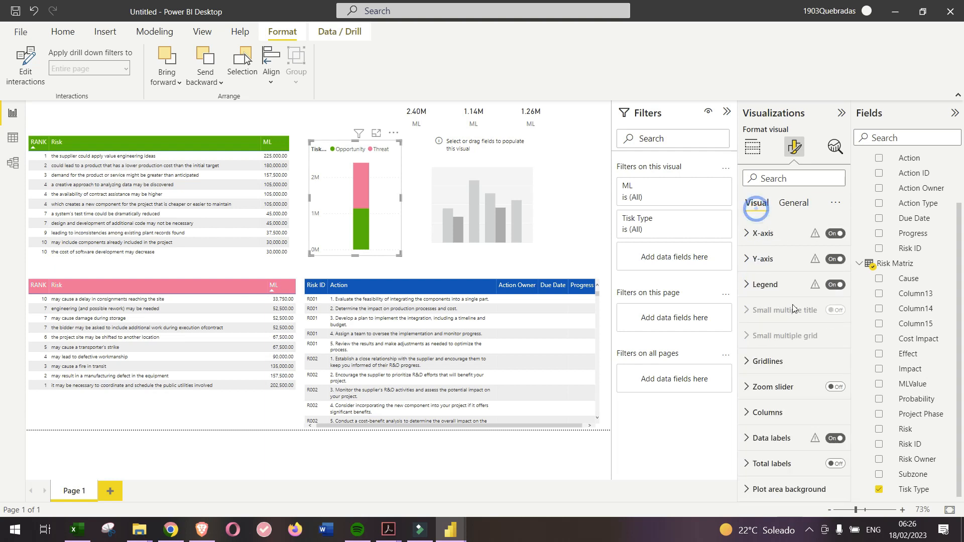
pyautogui.click(764, 284)
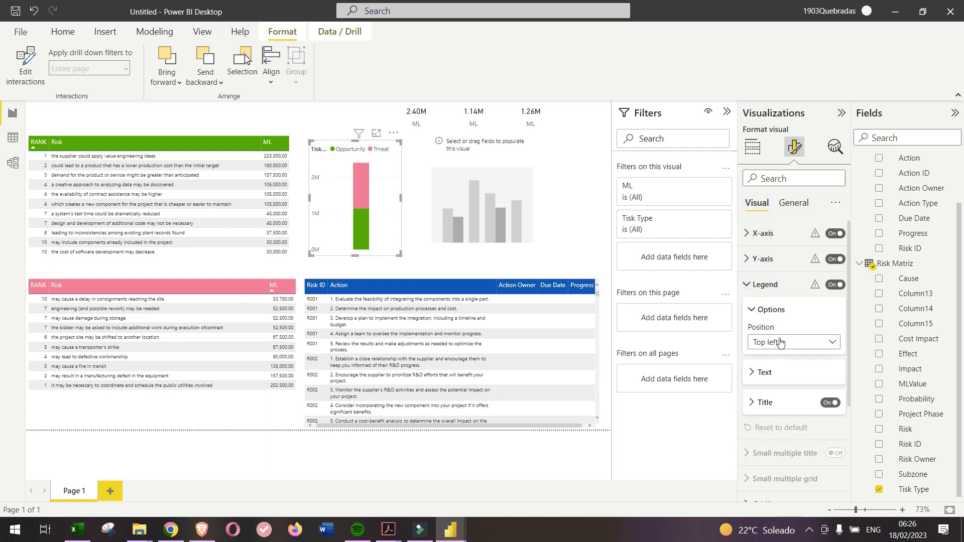
pyautogui.click(826, 405)
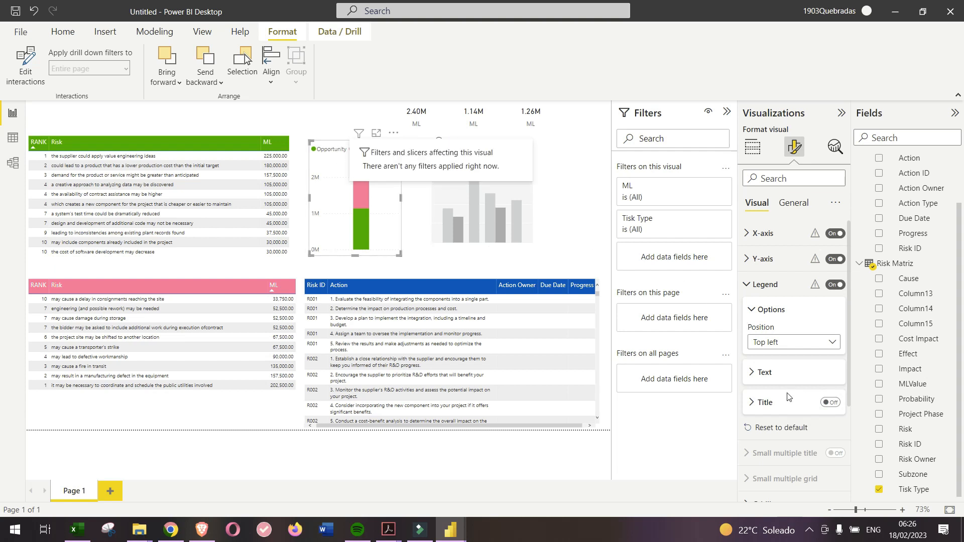
pyautogui.click(765, 372)
pyautogui.scroll(-2, 792, 423)
pyautogui.scroll(-2, 793, 423)
pyautogui.click(765, 402)
# - Move the empty column chart next to the Opportunity/Threat chart and plot the count of Risk Owner by Risk Owner
pyautogui.click(528, 184)
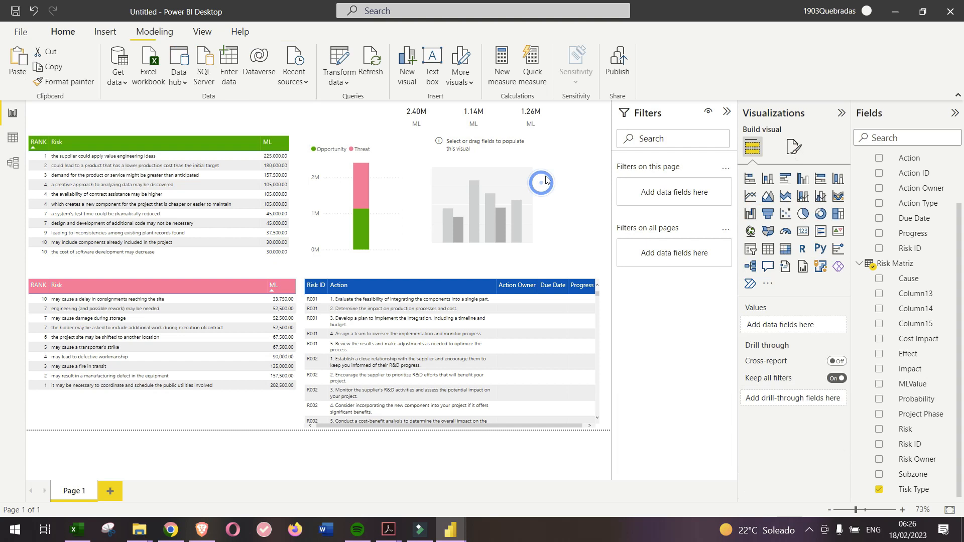
pyautogui.moveTo(517, 153); pyautogui.dragTo(492, 156)
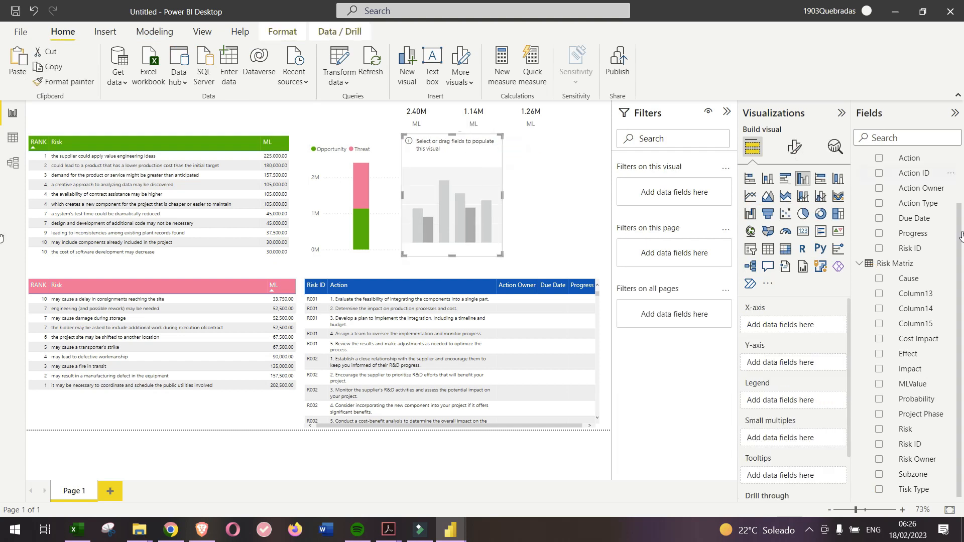
pyautogui.scroll(3, 866, 174)
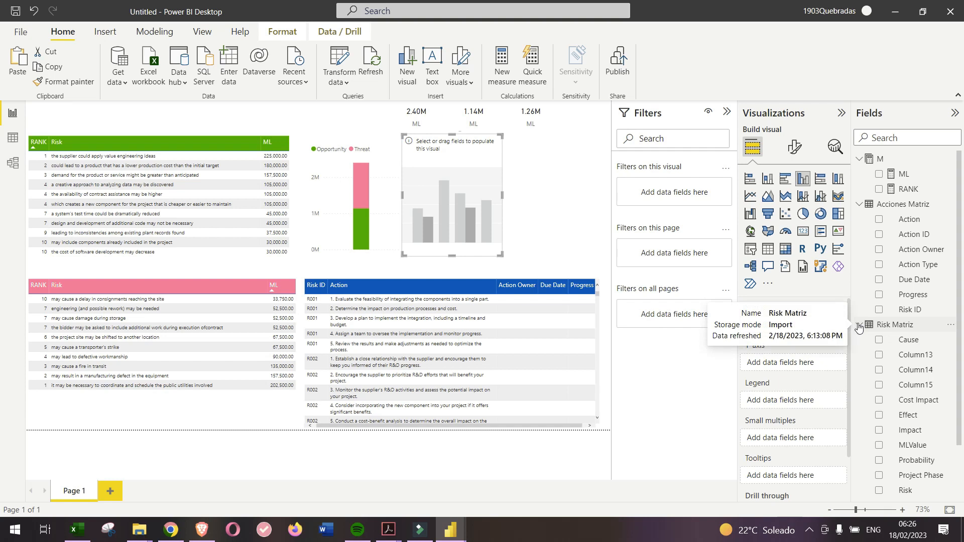
pyautogui.scroll(-2, 909, 336)
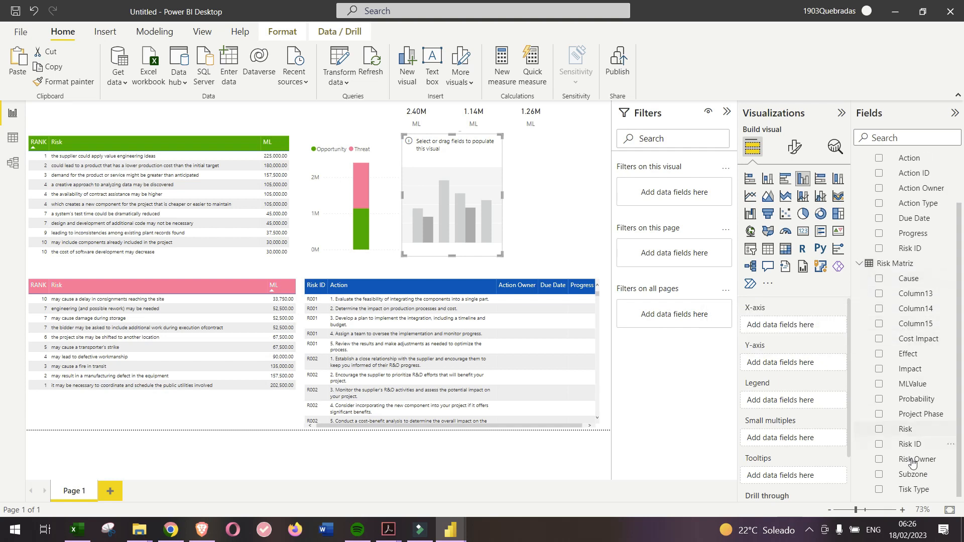
pyautogui.click(878, 460)
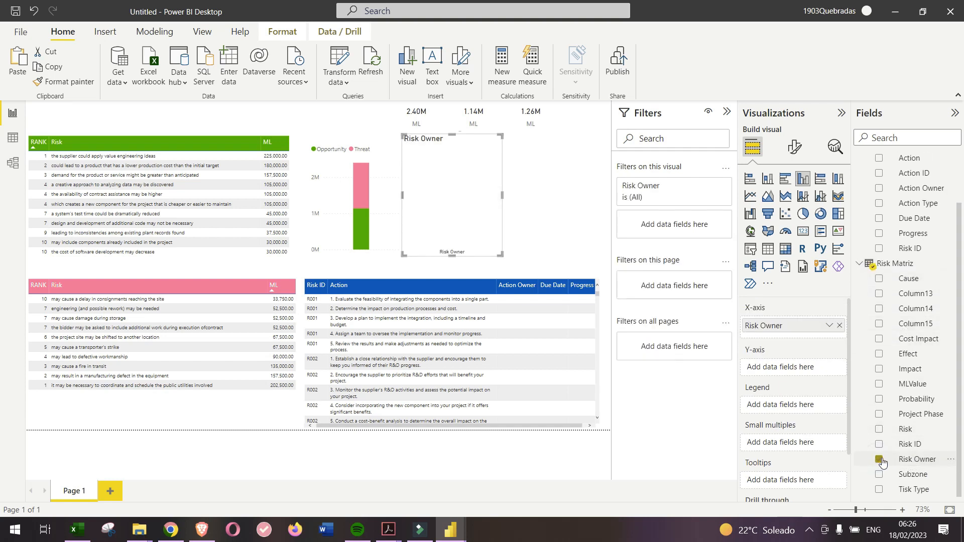
pyautogui.moveTo(914, 463); pyautogui.dragTo(800, 371)
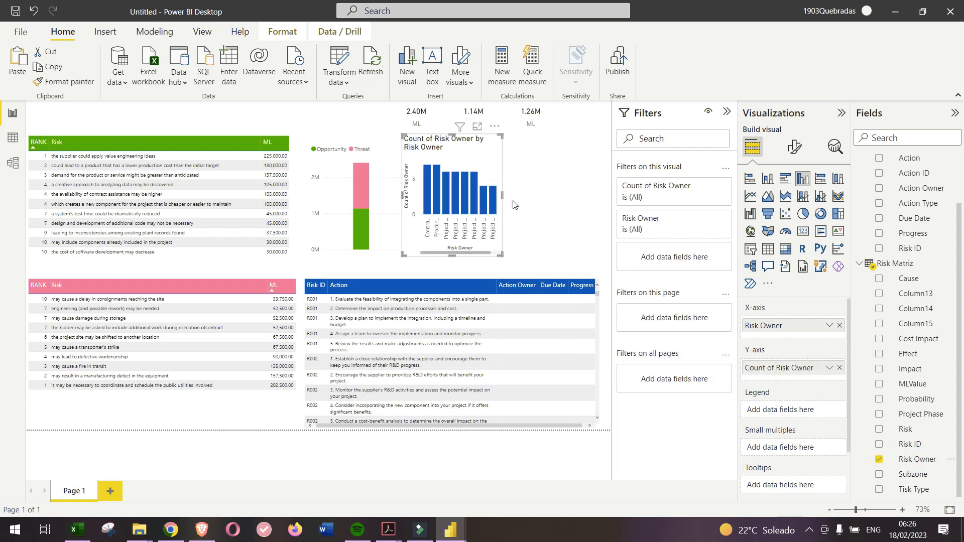
# - Slightly enlarge the Risk Owner chart and set its X-axis values font size to 8
pyautogui.moveTo(503, 196)
pyautogui.mouseDown()
pyautogui.moveTo(525, 197)
pyautogui.moveTo(509, 195)
pyautogui.mouseUp()
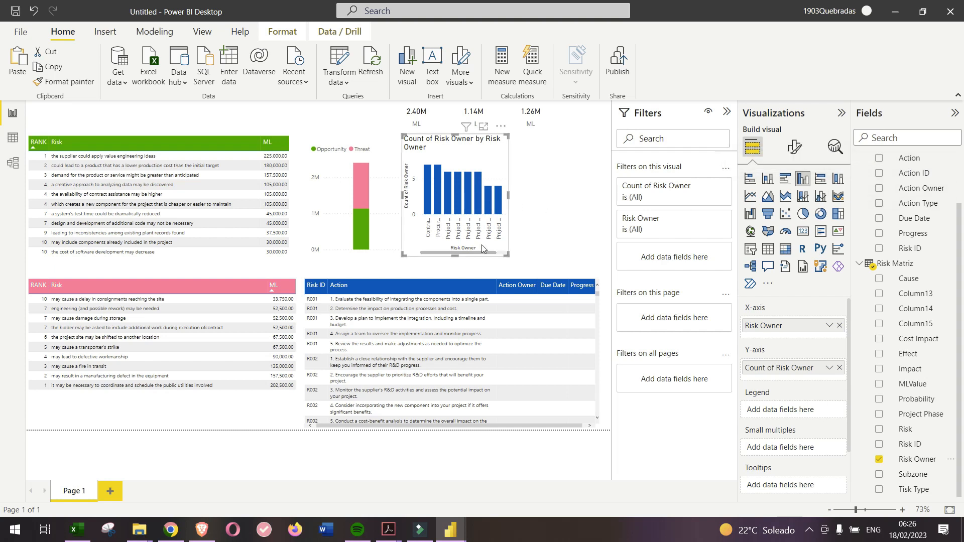
pyautogui.moveTo(454, 269); pyautogui.dragTo(455, 264)
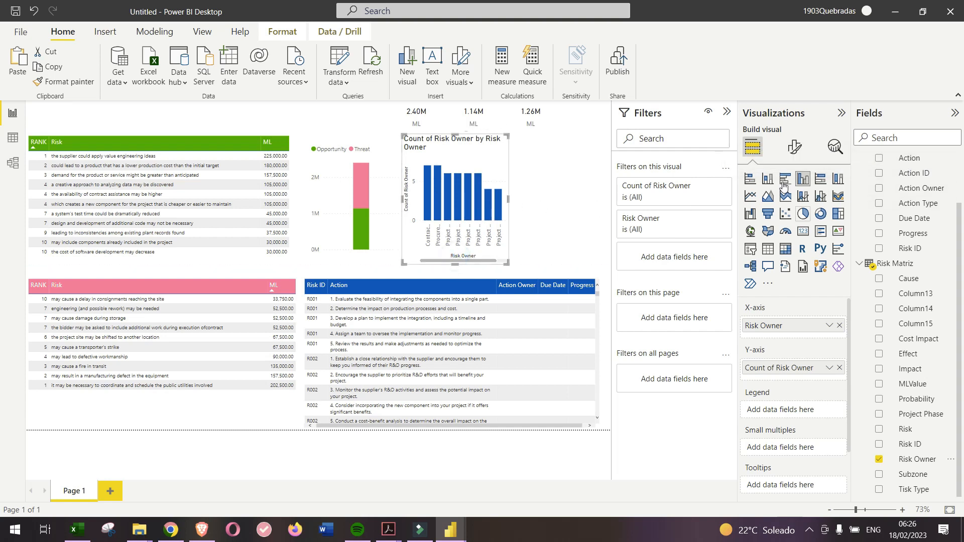
pyautogui.click(795, 146)
pyautogui.click(776, 438)
pyautogui.scroll(-3, 811, 294)
pyautogui.scroll(3, 812, 294)
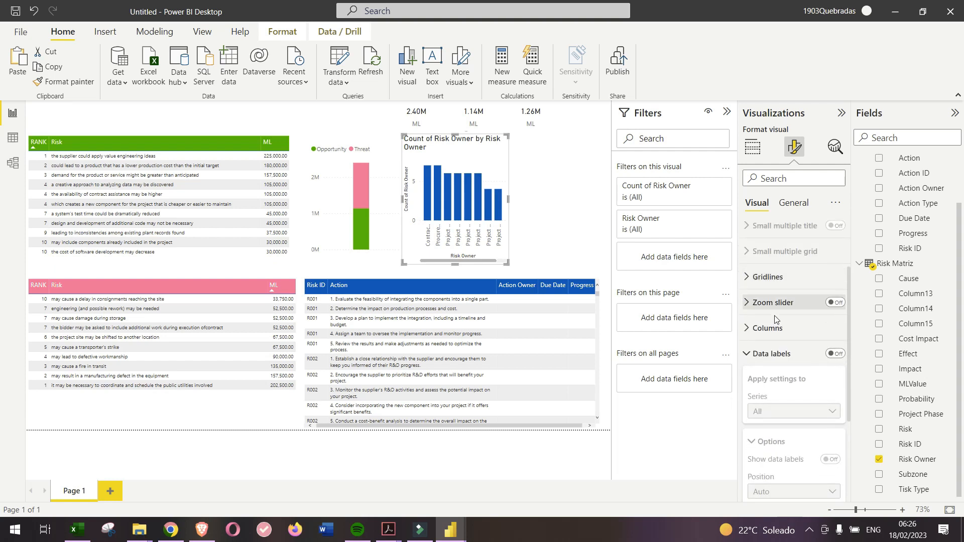
pyautogui.click(772, 357)
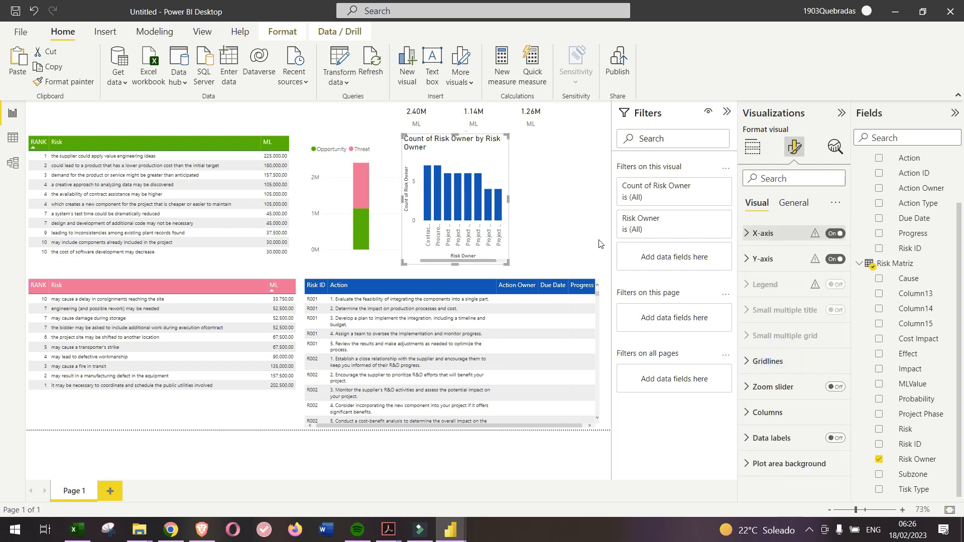
pyautogui.click(766, 234)
pyautogui.write('8')
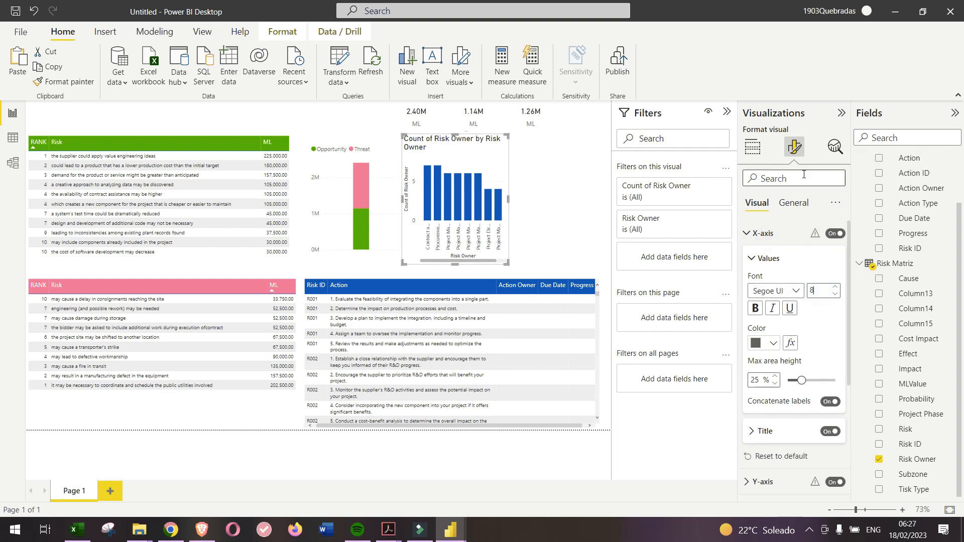
# - Turn off the Risk Owner chart's title and widen the chart on both sides so more of its axis labels fit
pyautogui.click(794, 205)
pyautogui.click(833, 260)
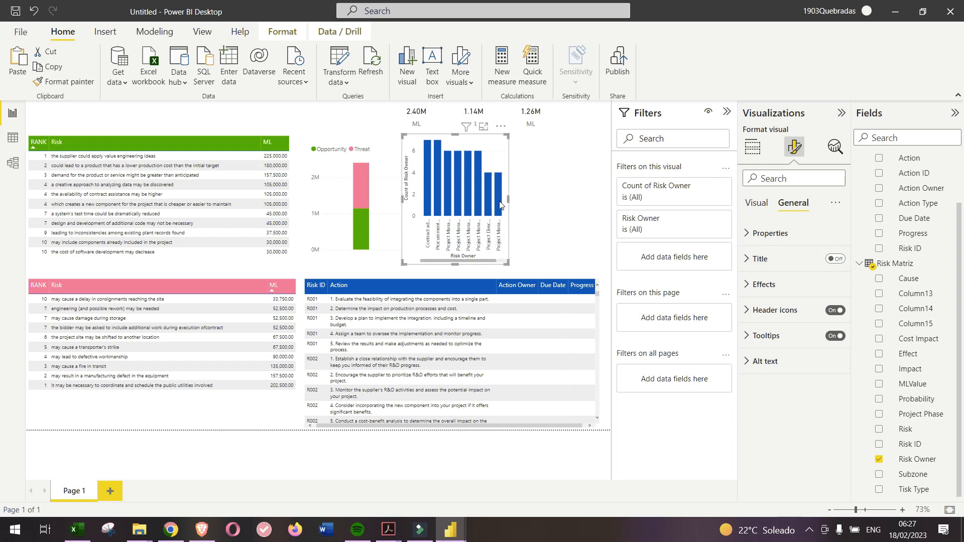
pyautogui.moveTo(405, 262); pyautogui.dragTo(389, 268)
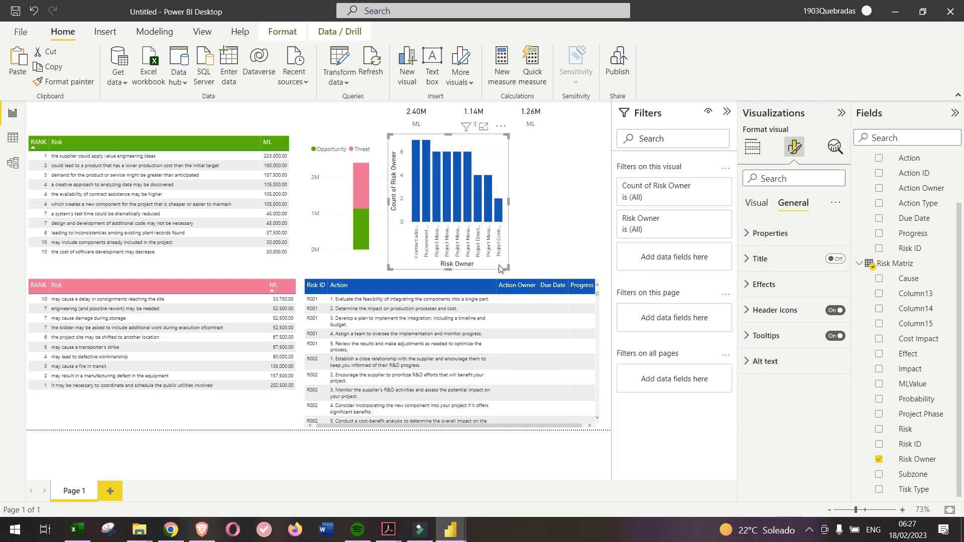
pyautogui.moveTo(509, 267); pyautogui.dragTo(524, 263)
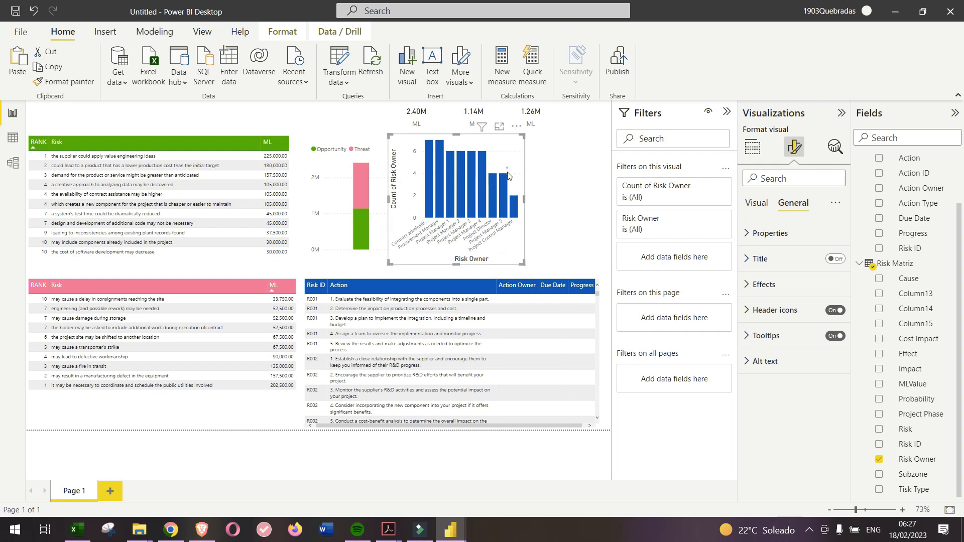
pyautogui.click(541, 168)
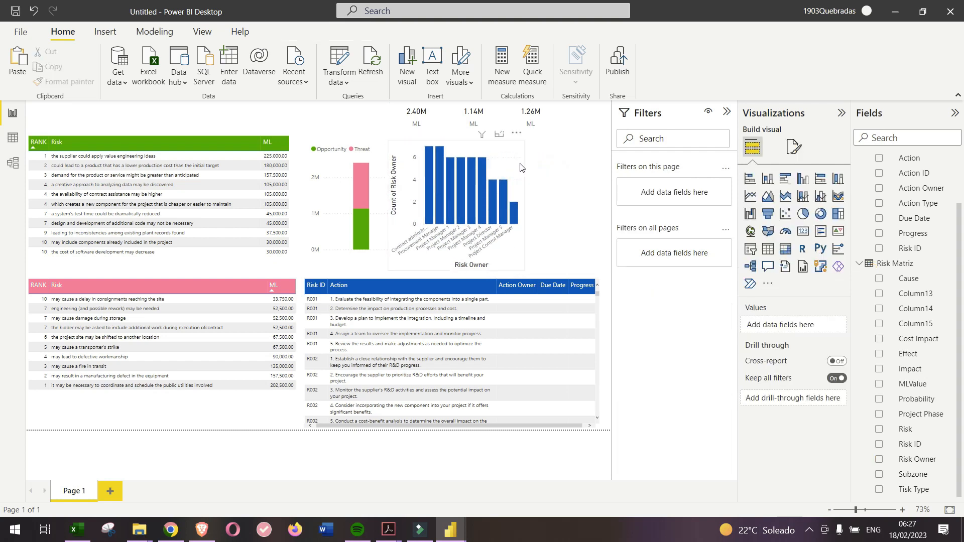
pyautogui.hotkey('ctrl', 'v')
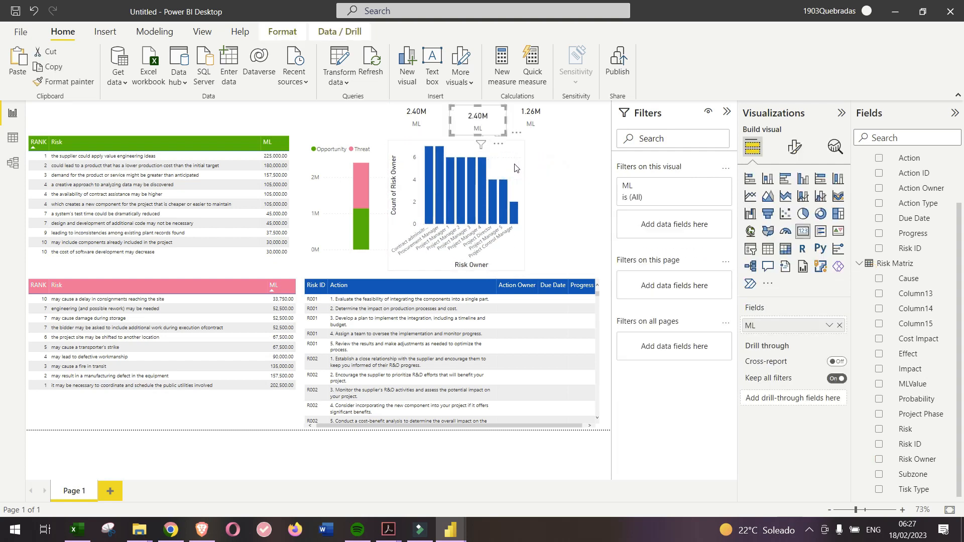
pyautogui.hotkey('ctrl', 'z')
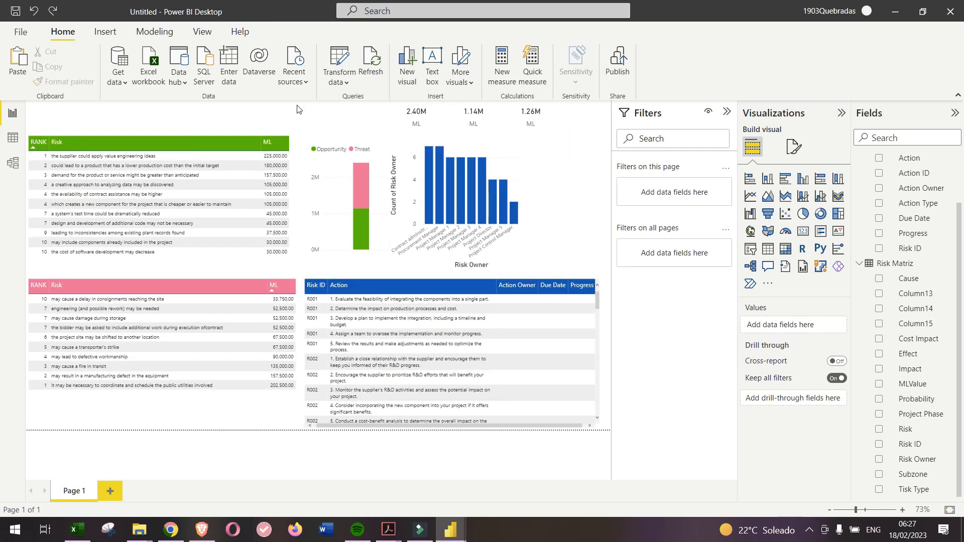
# - Set the canvas background color to light grey and lower its transparency so the color shows
pyautogui.click(793, 145)
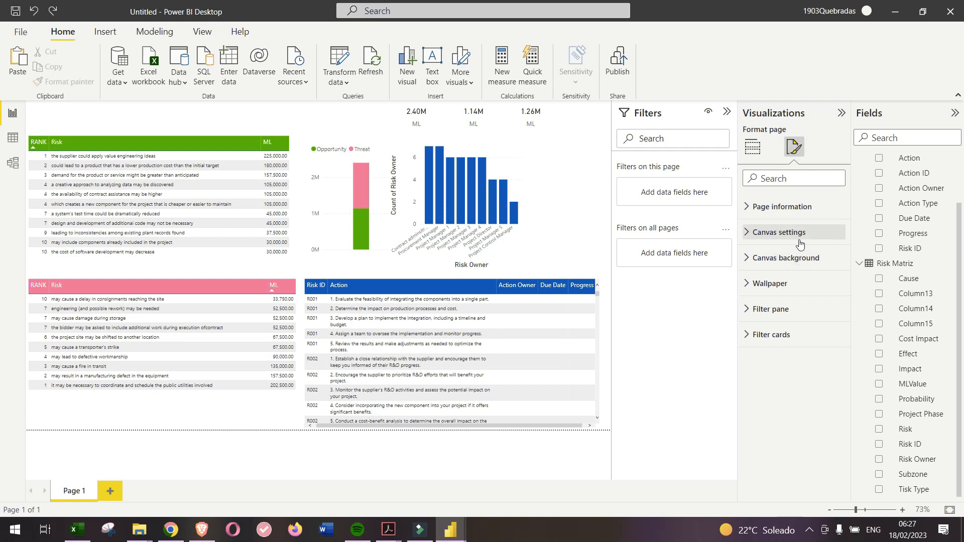
pyautogui.click(789, 258)
pyautogui.click(763, 296)
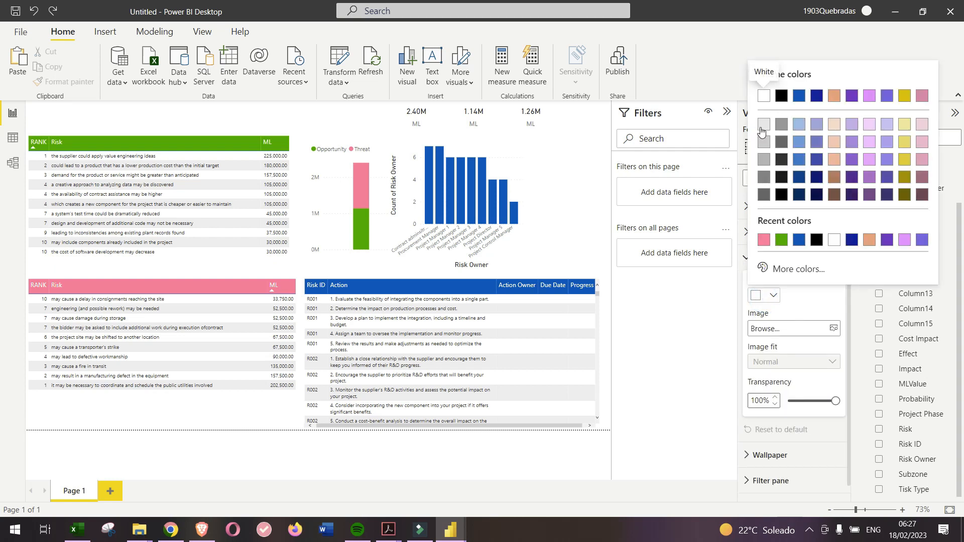
pyautogui.click(762, 126)
pyautogui.click(613, 200)
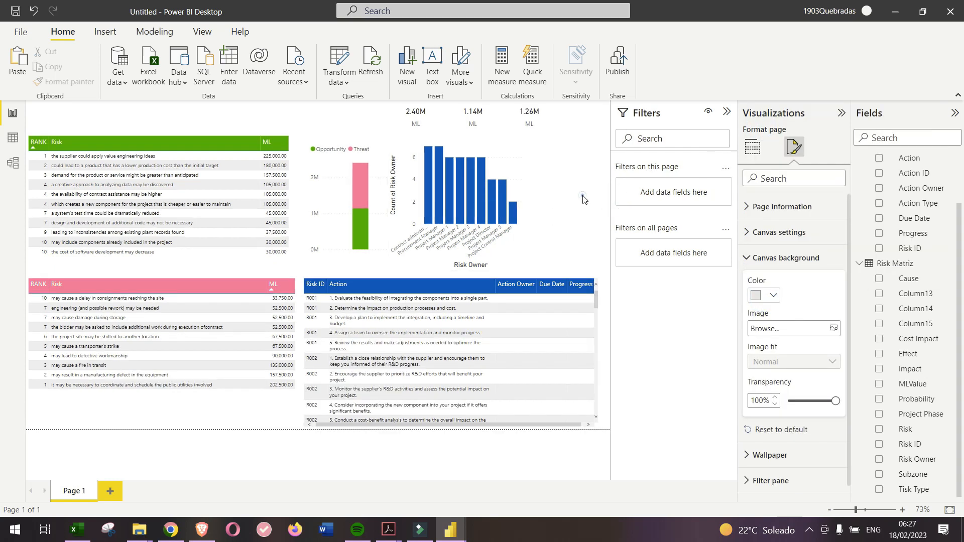
pyautogui.click(582, 195)
pyautogui.click(794, 146)
pyautogui.click(811, 400)
# - Reposition the Risk Owner chart and the Opportunity/Threat chart side by side above the actions table
pyautogui.moveTo(522, 249); pyautogui.dragTo(540, 262)
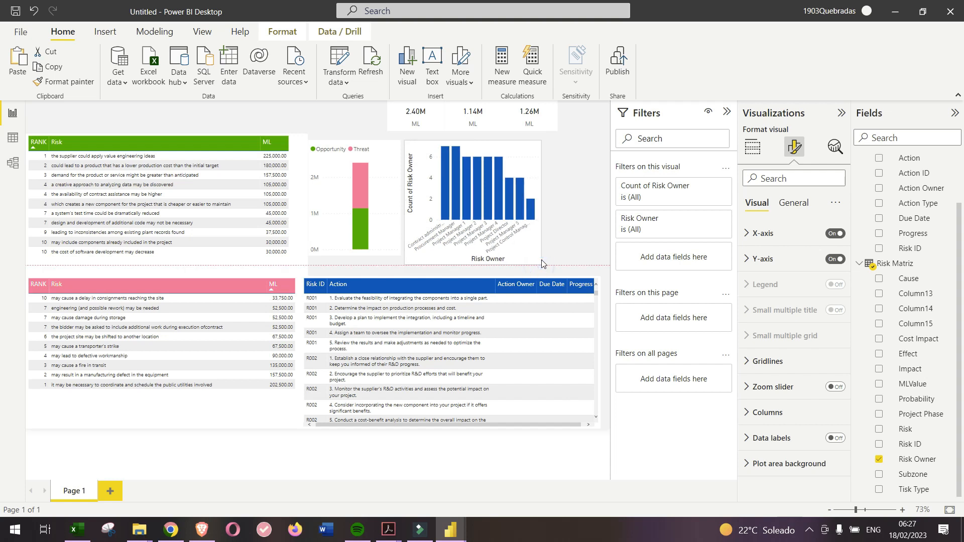
pyautogui.moveTo(386, 238); pyautogui.dragTo(391, 248)
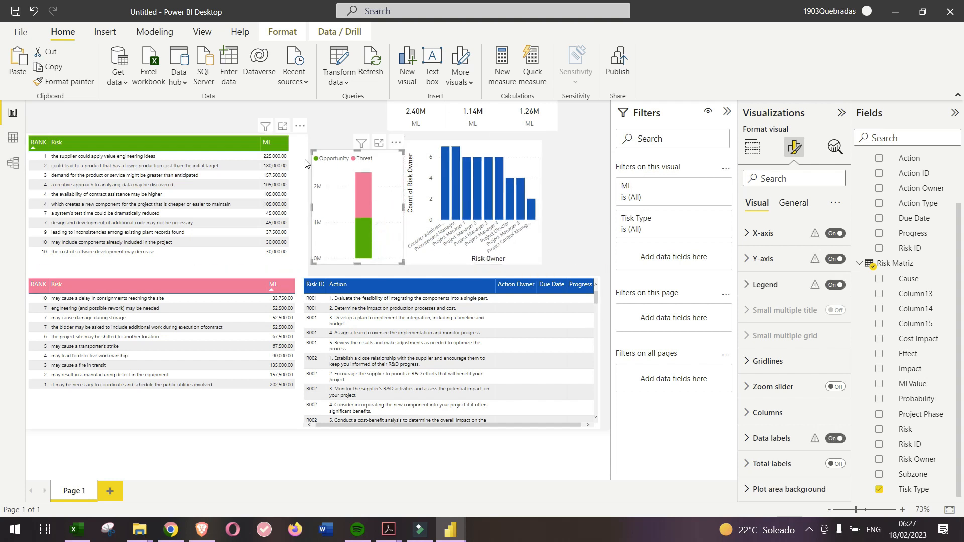
# - Turn off the background of the opportunities table and of the threats table
pyautogui.click(303, 160)
pyautogui.click(793, 204)
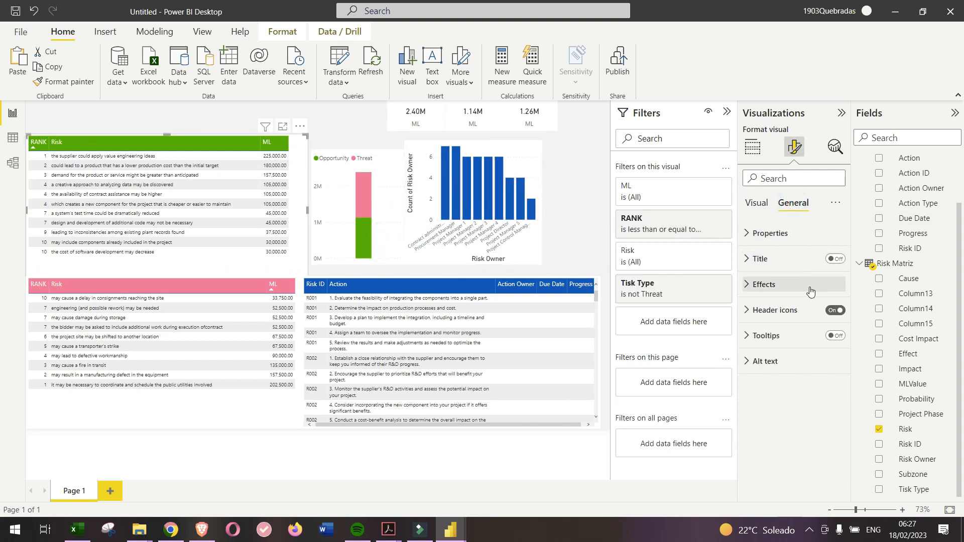
pyautogui.click(784, 284)
pyautogui.click(828, 310)
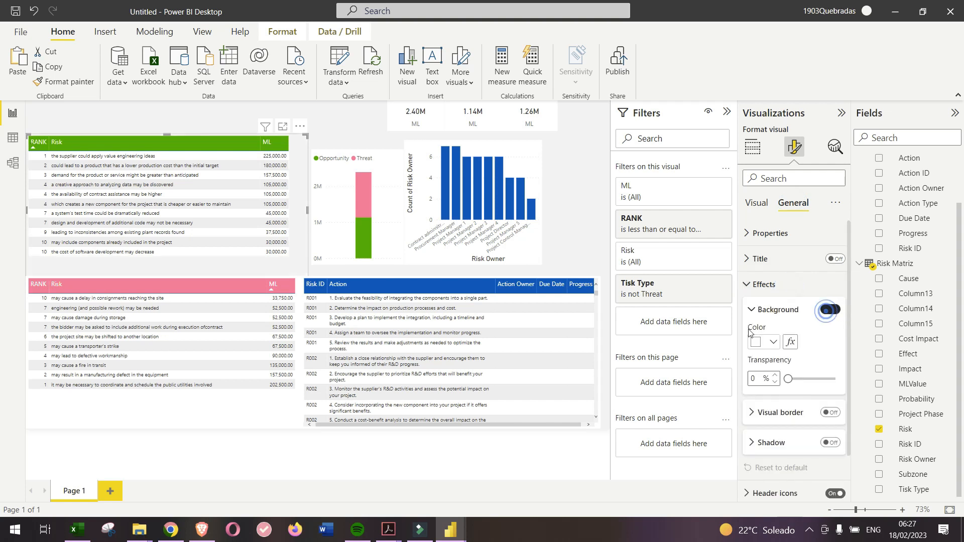
pyautogui.click(259, 404)
pyautogui.click(831, 310)
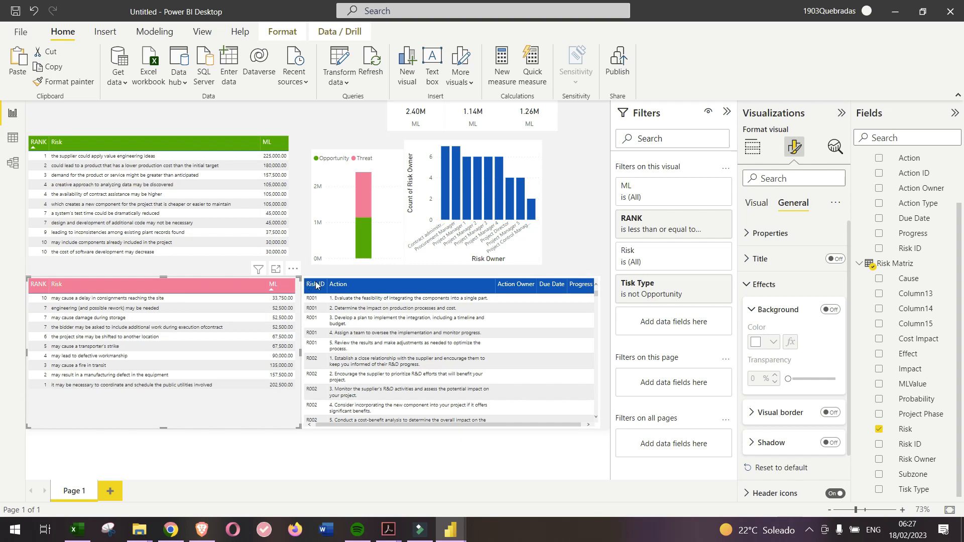
# - Turn off the Opportunity/Threat chart's background, add a shadow, and line the chart up with the actions table's left edge
pyautogui.click(330, 202)
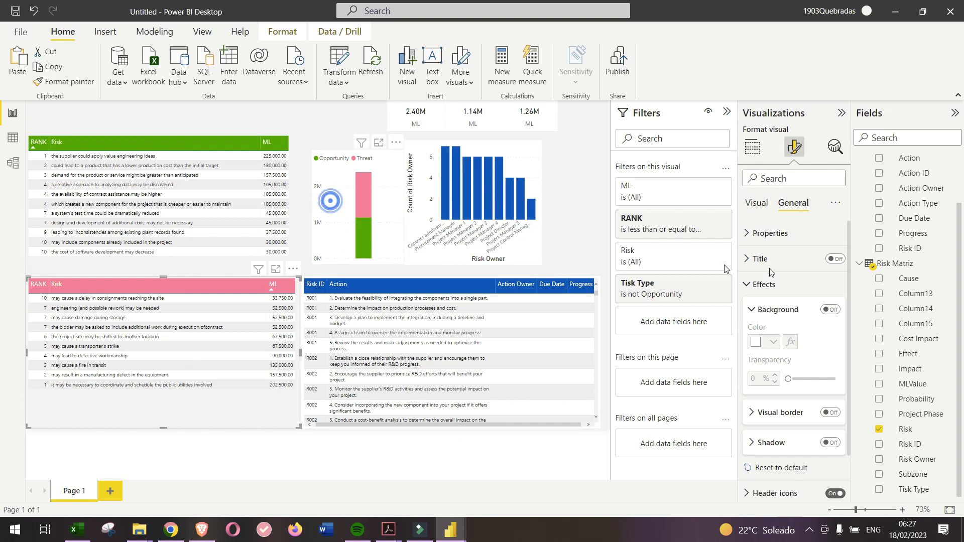
pyautogui.click(832, 310)
pyautogui.click(831, 443)
pyautogui.moveTo(382, 226); pyautogui.dragTo(372, 217)
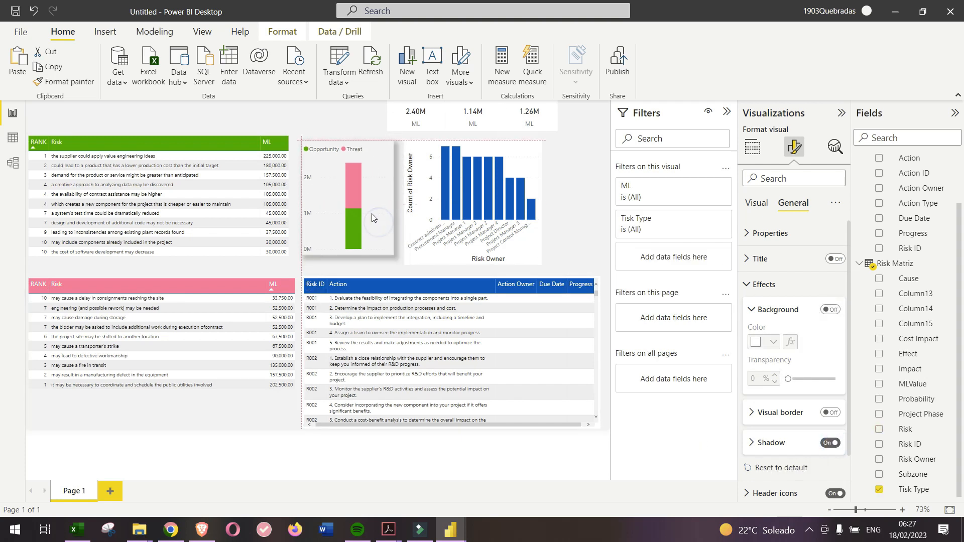
# - Turn on the shadow and turn off the background of the Risk Owner chart
pyautogui.click(475, 249)
pyautogui.click(830, 443)
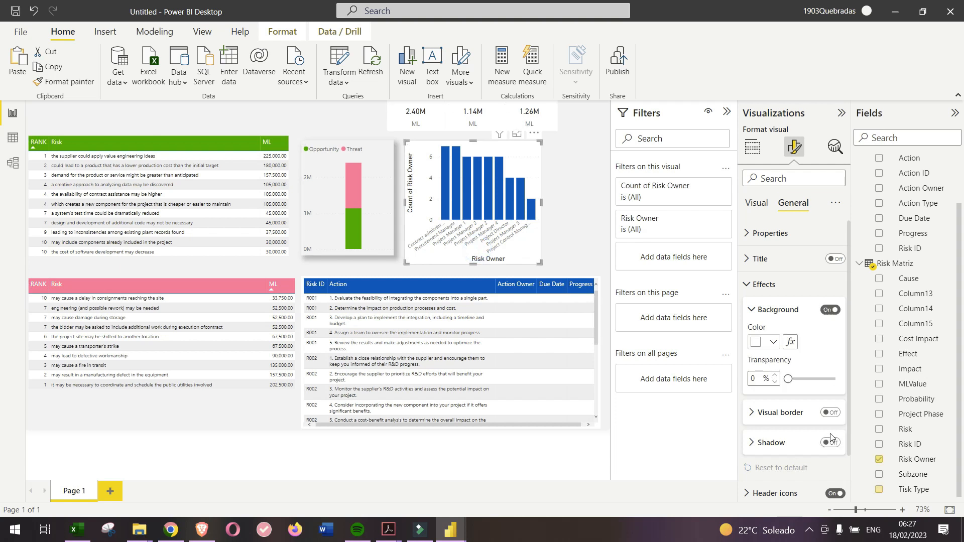
pyautogui.click(840, 317)
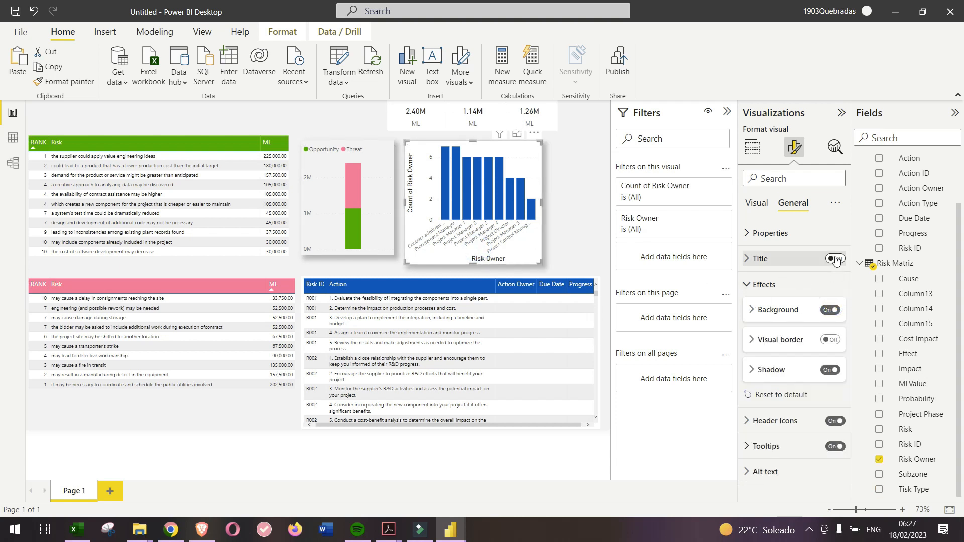
pyautogui.click(831, 310)
# - Reposition the Risk Owner chart and extend the Opportunity/Threat chart downward so both charts line up side by side
pyautogui.moveTo(534, 258)
pyautogui.mouseDown()
pyautogui.moveTo(534, 249)
pyautogui.moveTo(528, 259)
pyautogui.mouseUp()
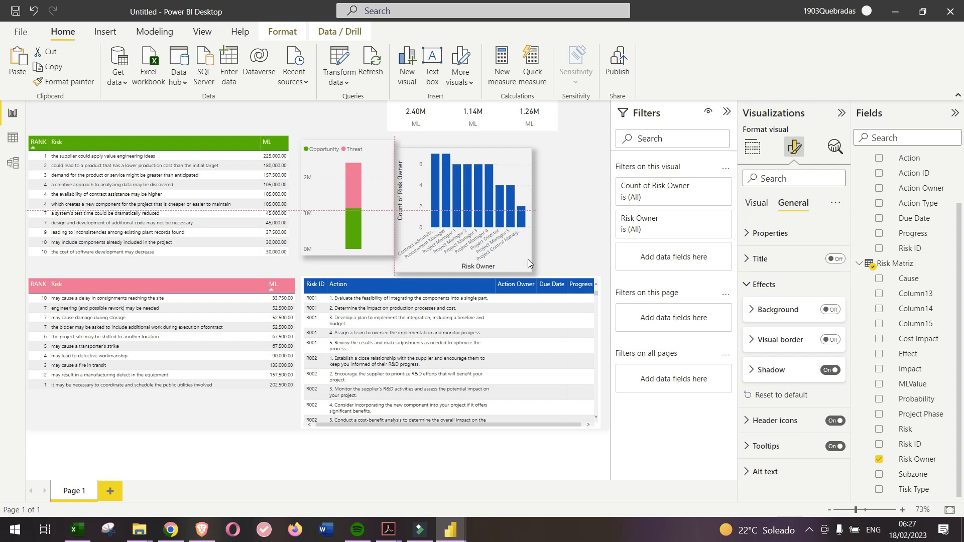
pyautogui.click(390, 250)
pyautogui.moveTo(390, 250); pyautogui.dragTo(393, 265)
pyautogui.click(566, 209)
pyautogui.click(520, 253)
pyautogui.click(571, 241)
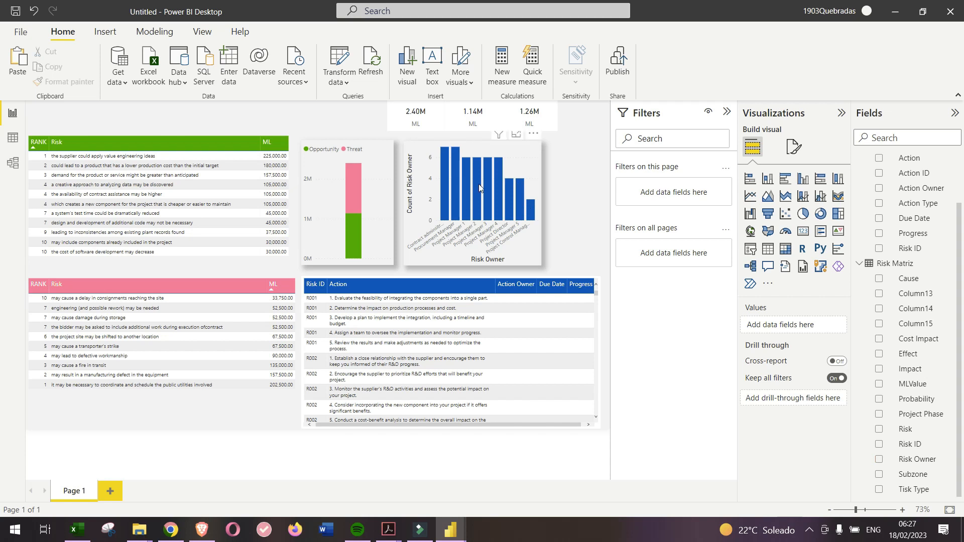
pyautogui.click(522, 246)
# - Set the width of all three ML cards to 100
pyautogui.click(433, 118)
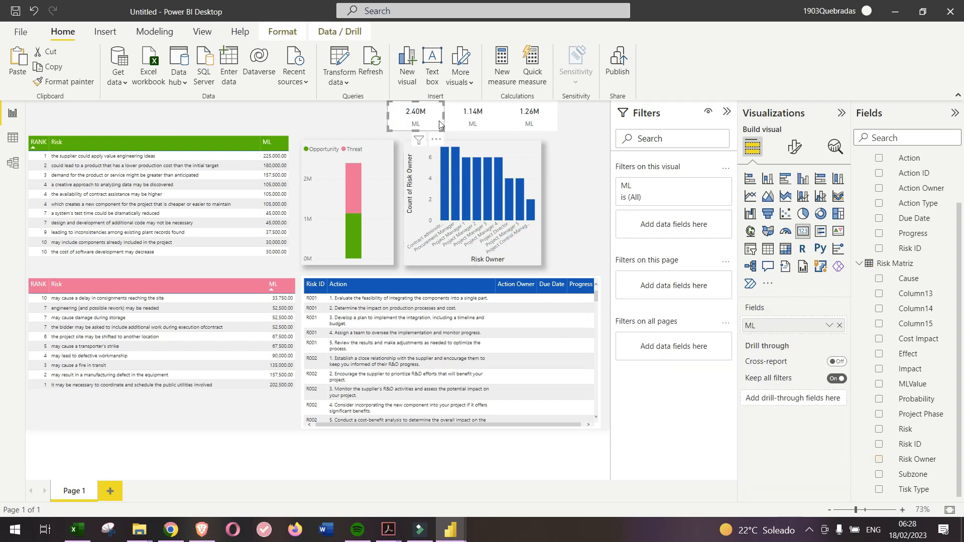
pyautogui.keyDown('ctrl'); pyautogui.click(462, 118); pyautogui.keyUp('ctrl')
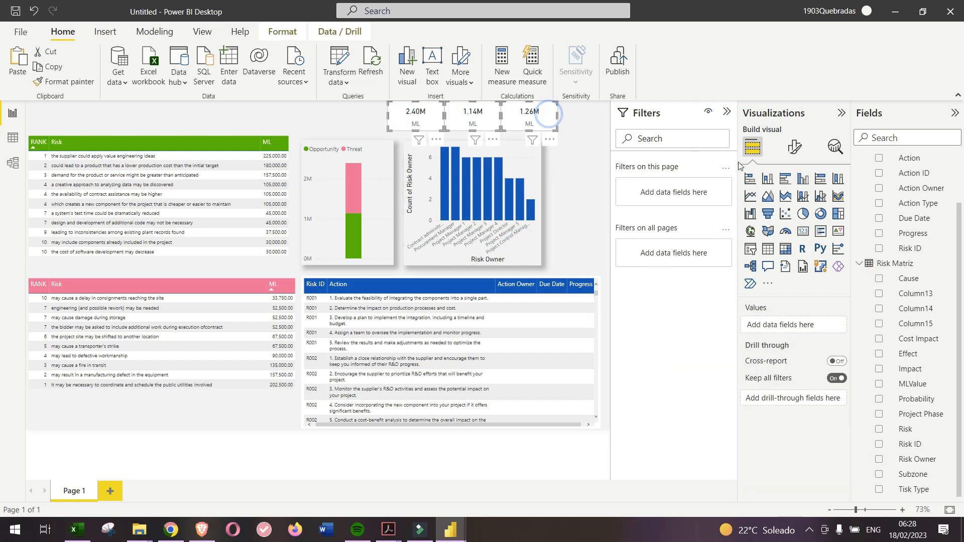
pyautogui.click(795, 147)
pyautogui.click(783, 234)
pyautogui.click(793, 203)
pyautogui.click(770, 234)
pyautogui.click(765, 323)
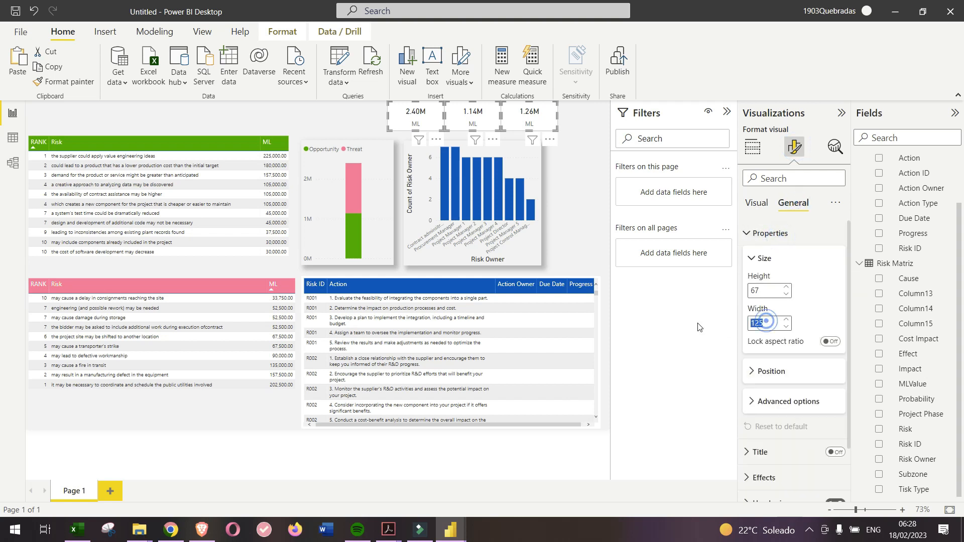
pyautogui.write('100')
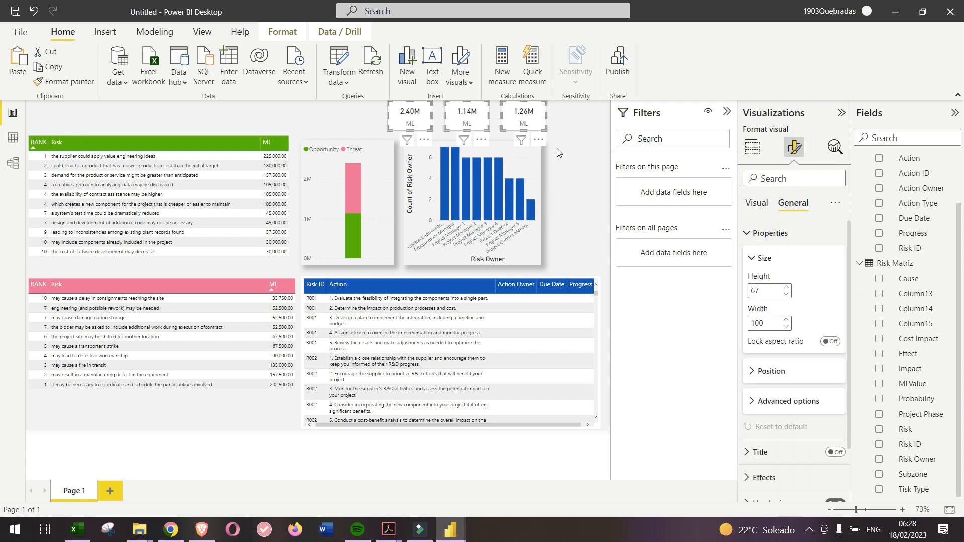
# - Move the second and third ML cards closer to the first one
pyautogui.click(551, 133)
pyautogui.click(455, 118)
pyautogui.click(517, 126)
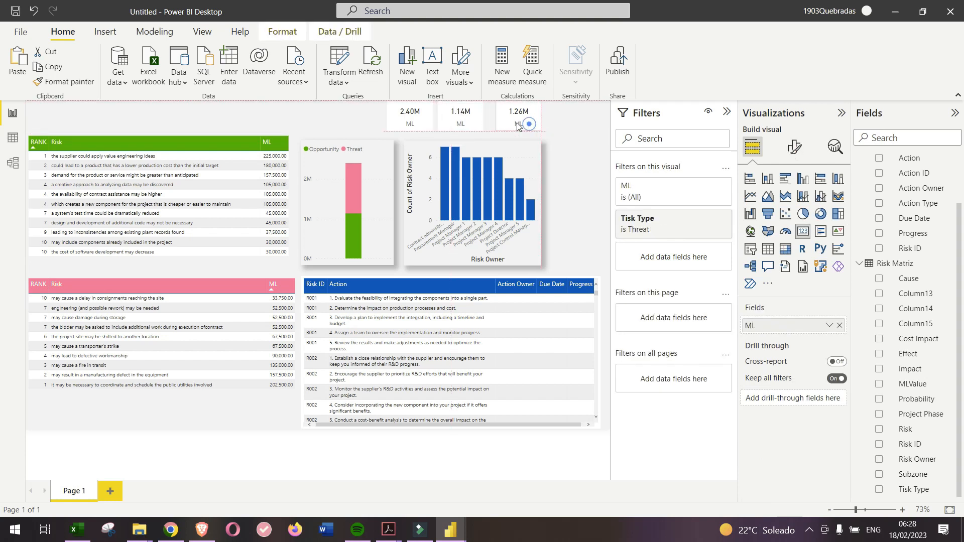
# - Insert a text box reading "Risk Management", reshape it into a wide strip, and place it above the opportunities table
pyautogui.click(191, 108)
pyautogui.click(102, 33)
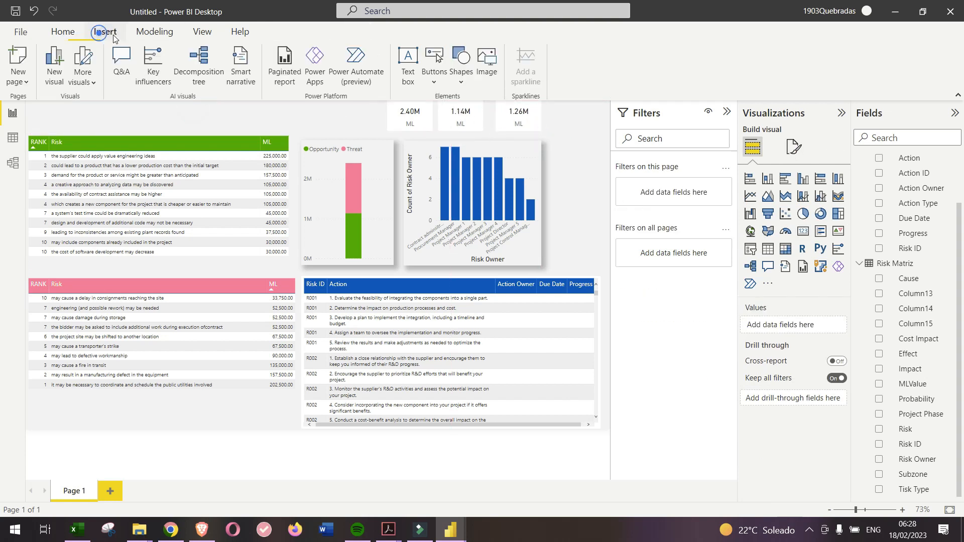
pyautogui.click(406, 59)
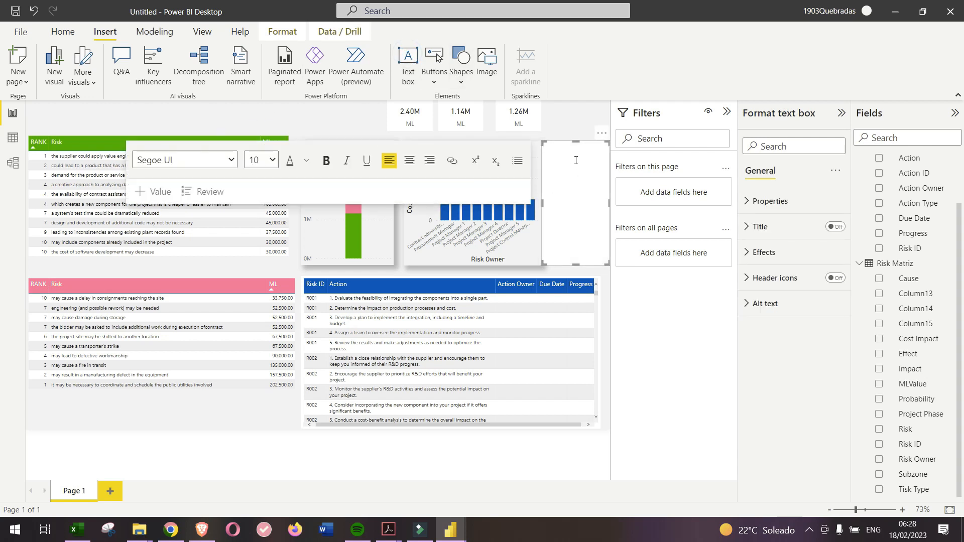
pyautogui.write('Risk Management')
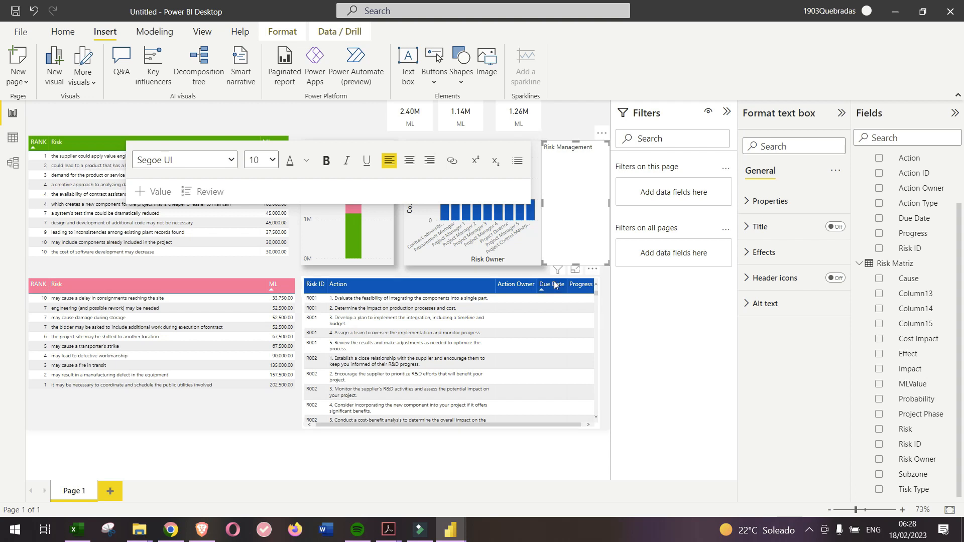
pyautogui.moveTo(544, 265); pyautogui.dragTo(380, 164)
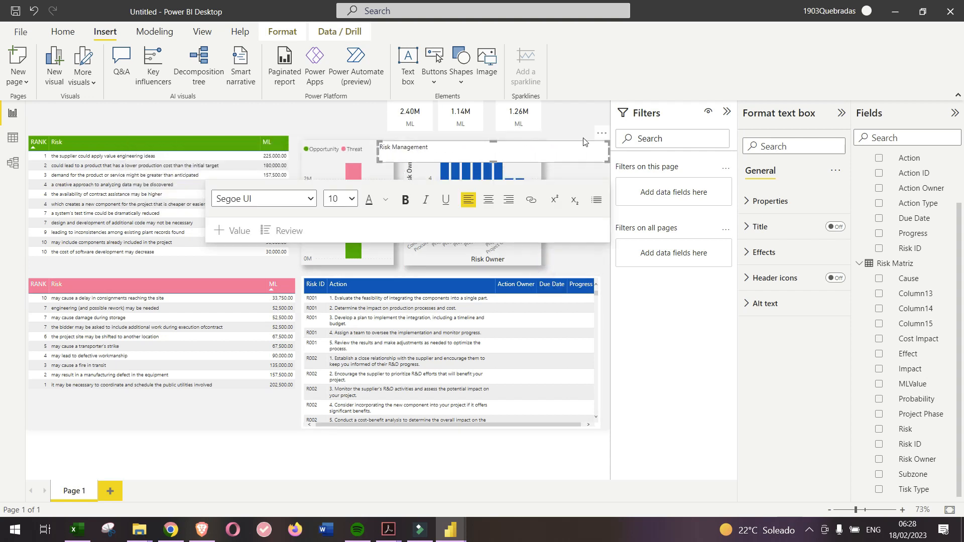
pyautogui.moveTo(592, 143); pyautogui.dragTo(297, 111)
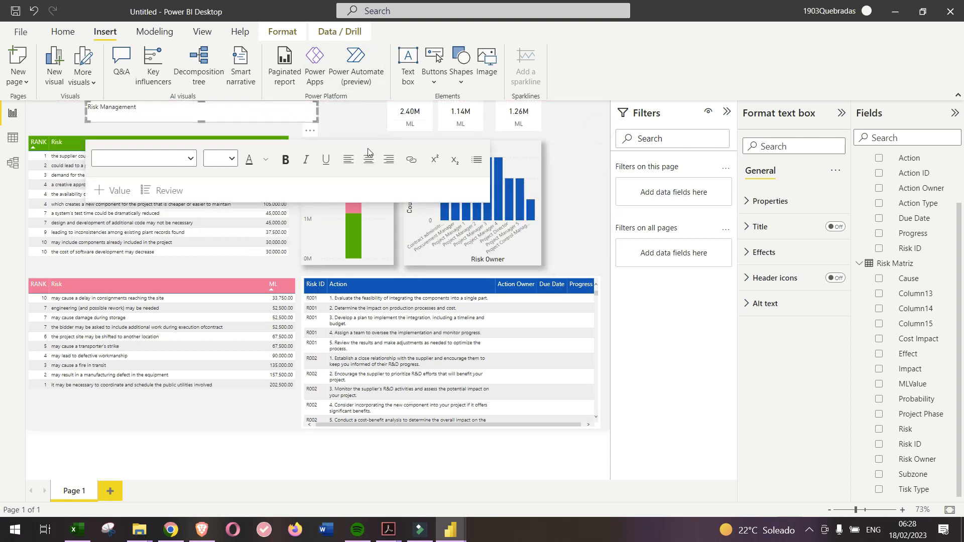
# - Format the "Risk Management" title as size 20, centered and bold, and widen its text box toward the ML cards
pyautogui.doubleClick(117, 107)
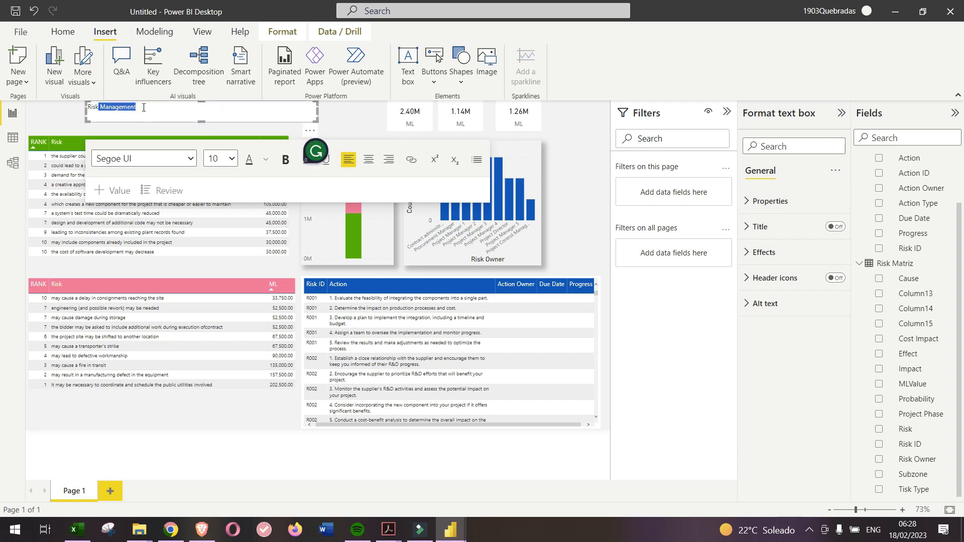
pyautogui.click(229, 158)
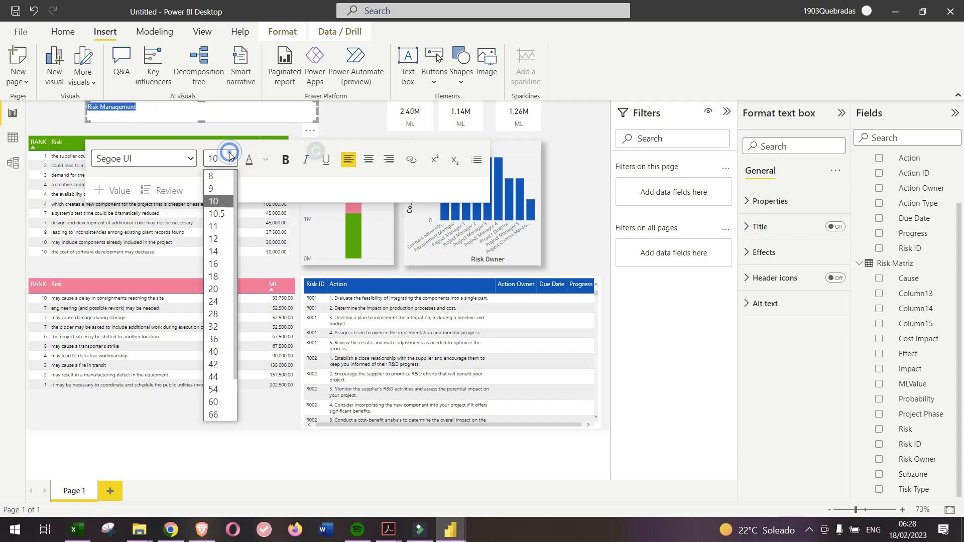
pyautogui.click(222, 289)
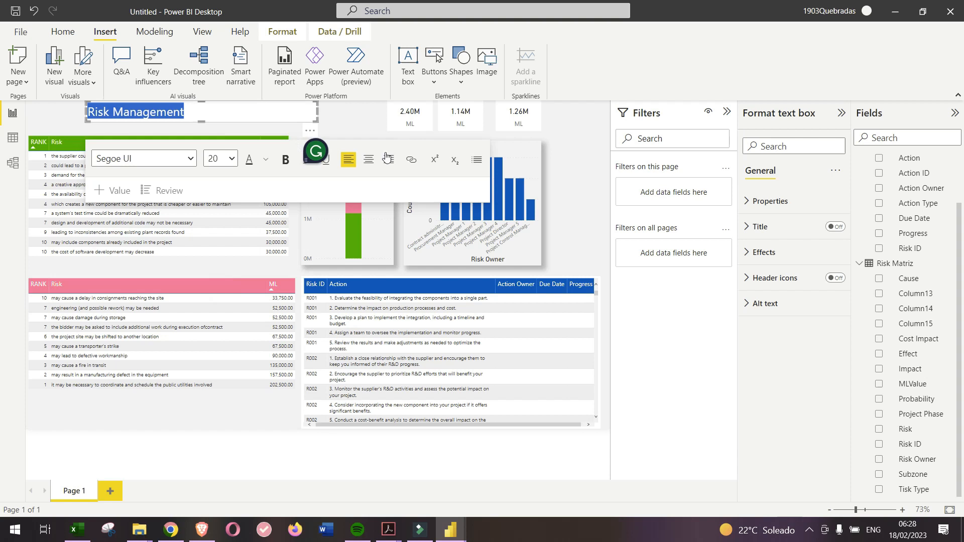
pyautogui.click(369, 160)
pyautogui.click(285, 160)
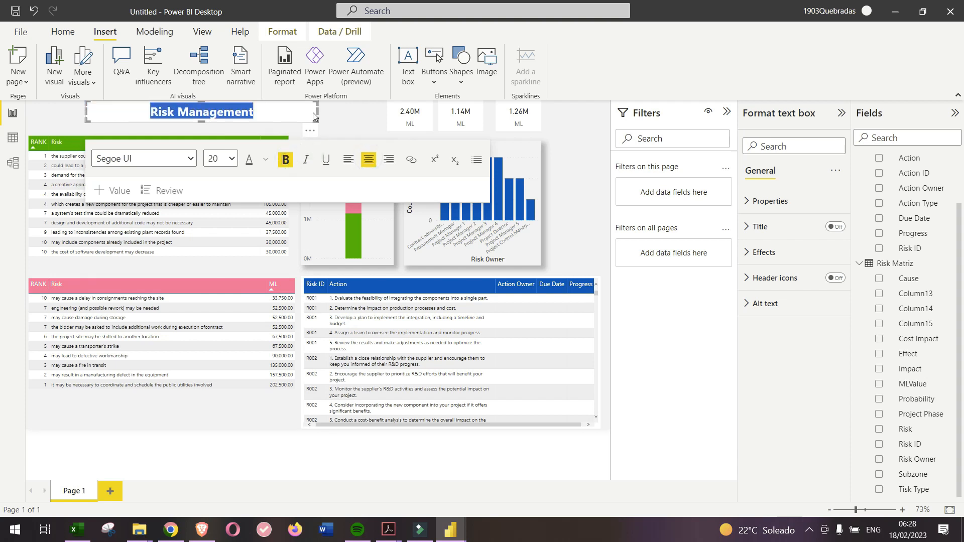
pyautogui.moveTo(318, 112); pyautogui.dragTo(360, 111)
# - Extend the title text to read "Risk Management Project ...enero/2023"
pyautogui.click(326, 111)
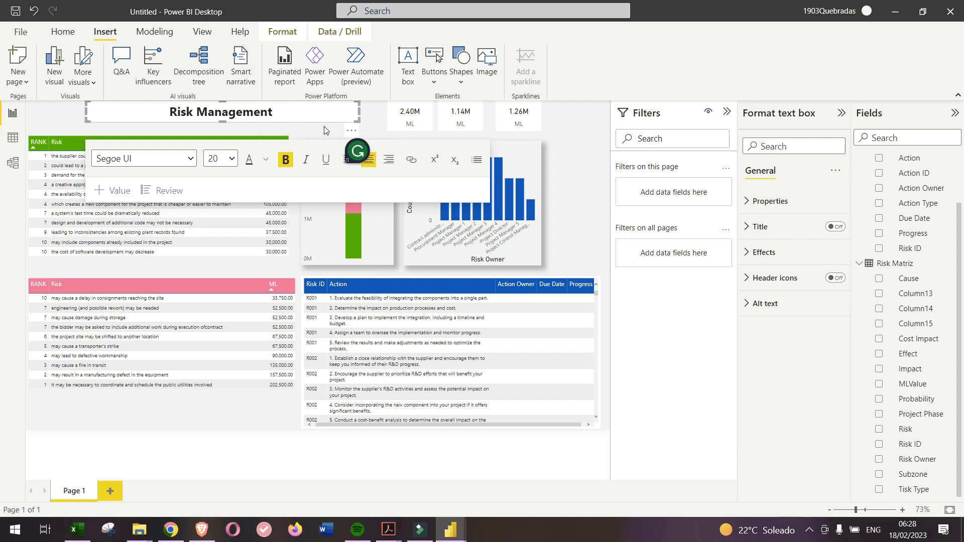
pyautogui.write('Project')
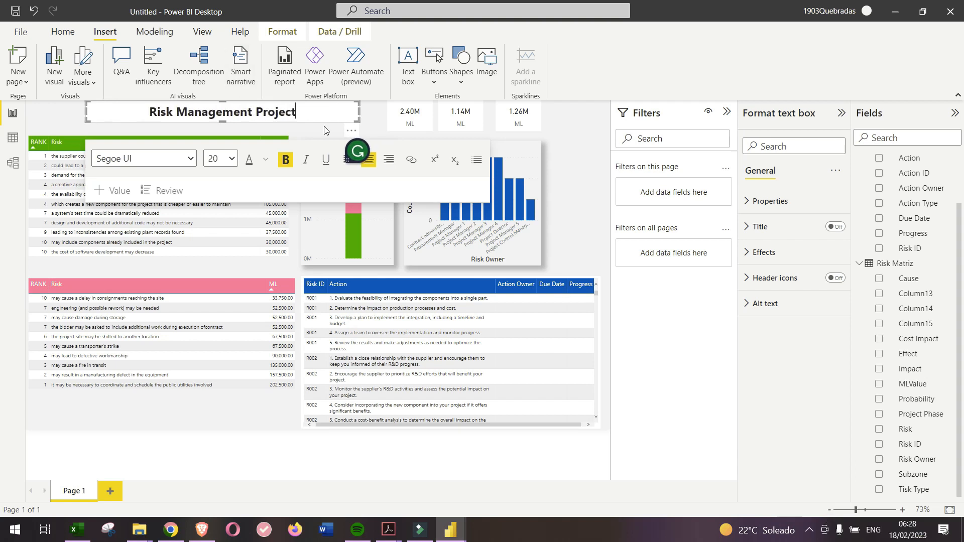
pyautogui.write(' ...')
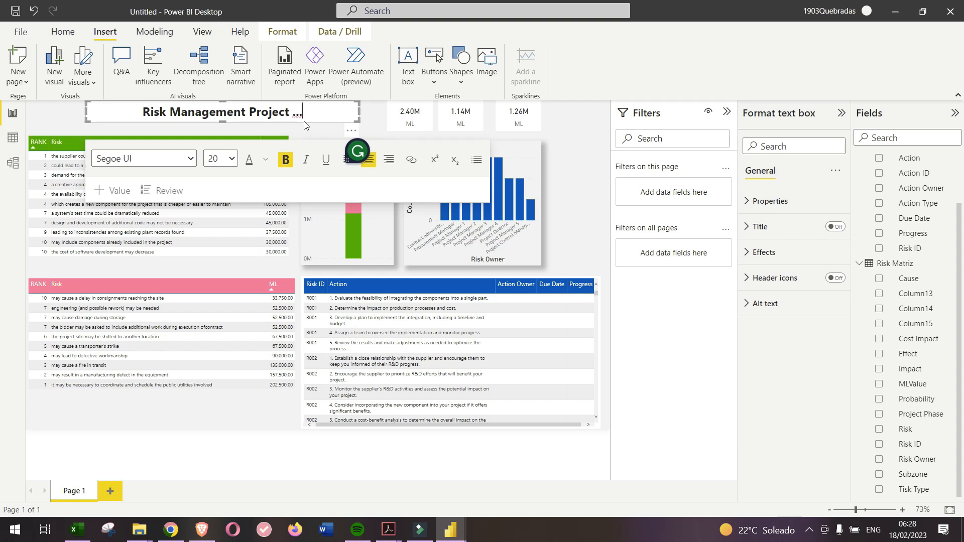
pyautogui.write('jan')
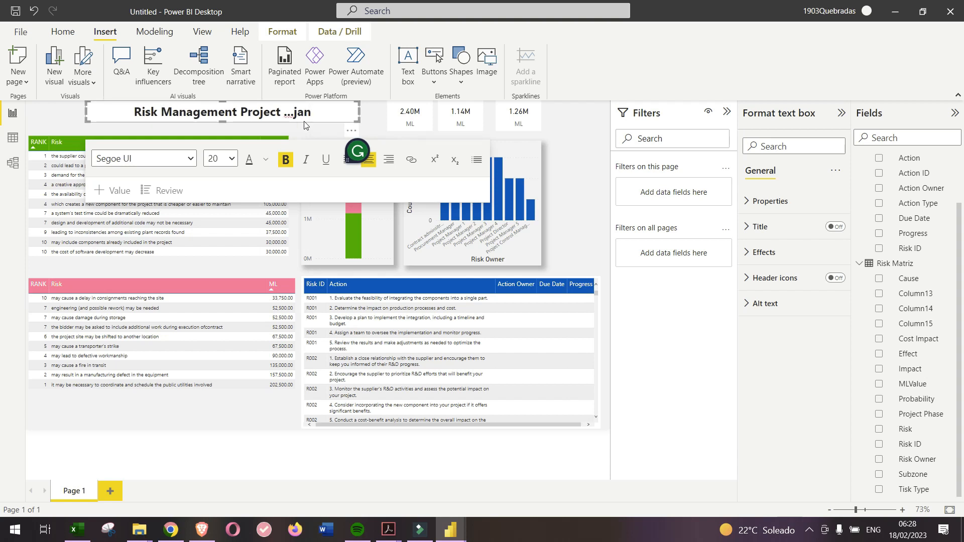
pyautogui.press('BackSpace')
pyautogui.press('BackSpace')
pyautogui.press('BackSpace')
pyautogui.write('enero/2023')
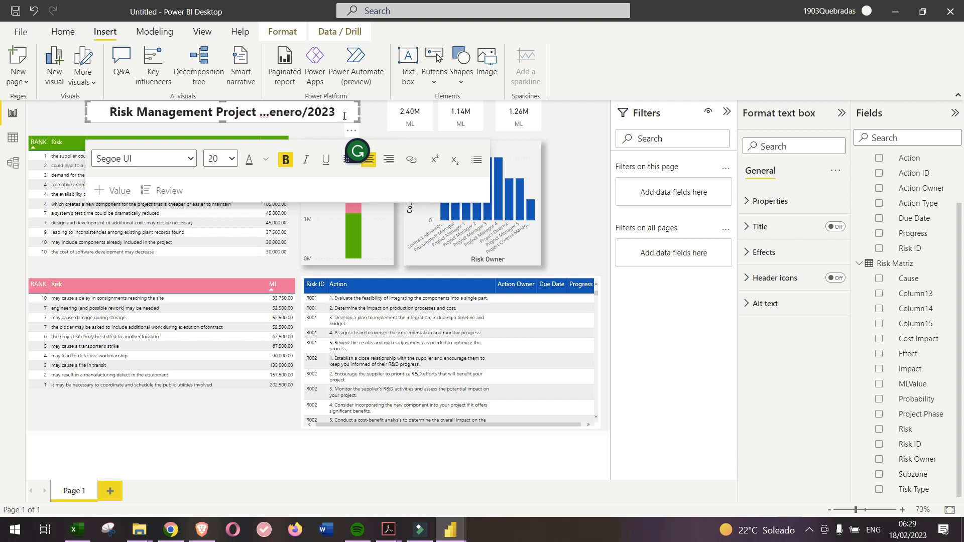
# - Color the "enero/2023" part of the title pink to match the threats table header
pyautogui.moveTo(344, 116); pyautogui.dragTo(274, 129)
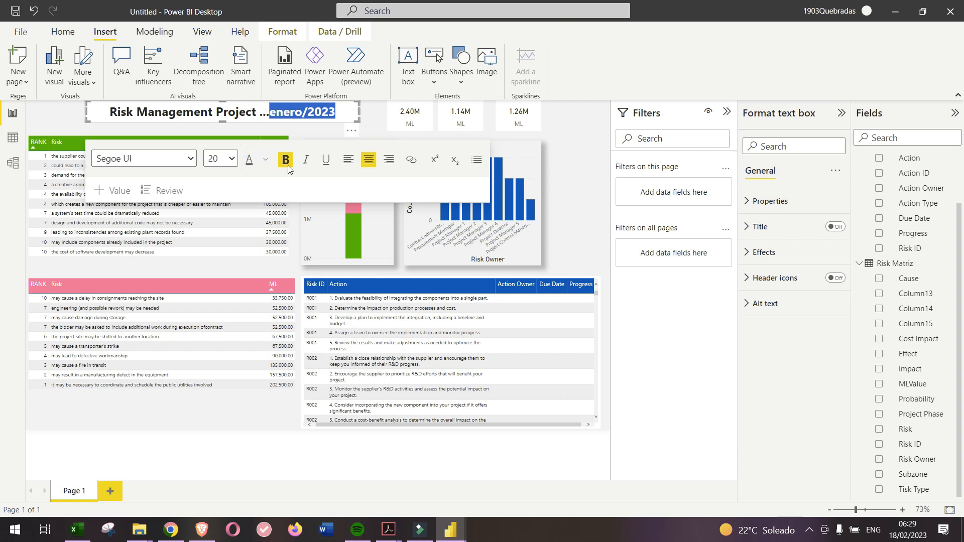
pyautogui.click(265, 160)
pyautogui.click(295, 347)
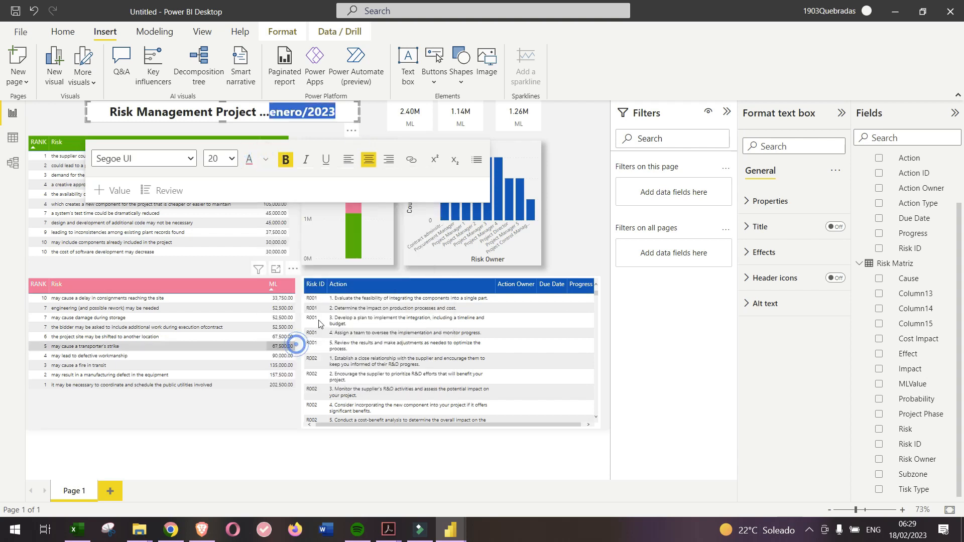
pyautogui.click(363, 123)
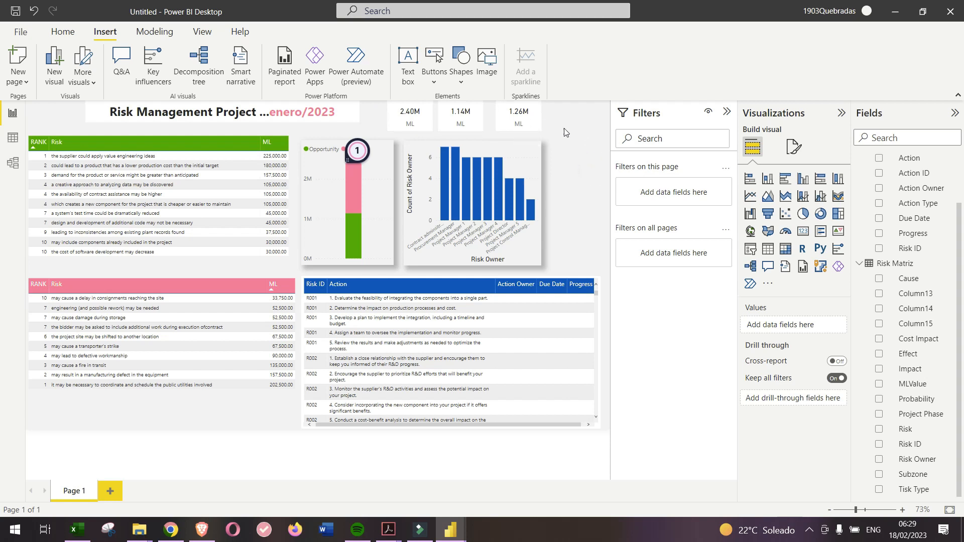
# - Select the three ML cards together and set their width to 110
pyautogui.click(524, 124)
pyautogui.click(467, 119)
pyautogui.keyDown('ctrl'); pyautogui.click(411, 121); pyautogui.keyUp('ctrl')
pyautogui.keyDown('ctrl'); pyautogui.click(519, 119); pyautogui.keyUp('ctrl')
pyautogui.click(795, 145)
pyautogui.click(789, 259)
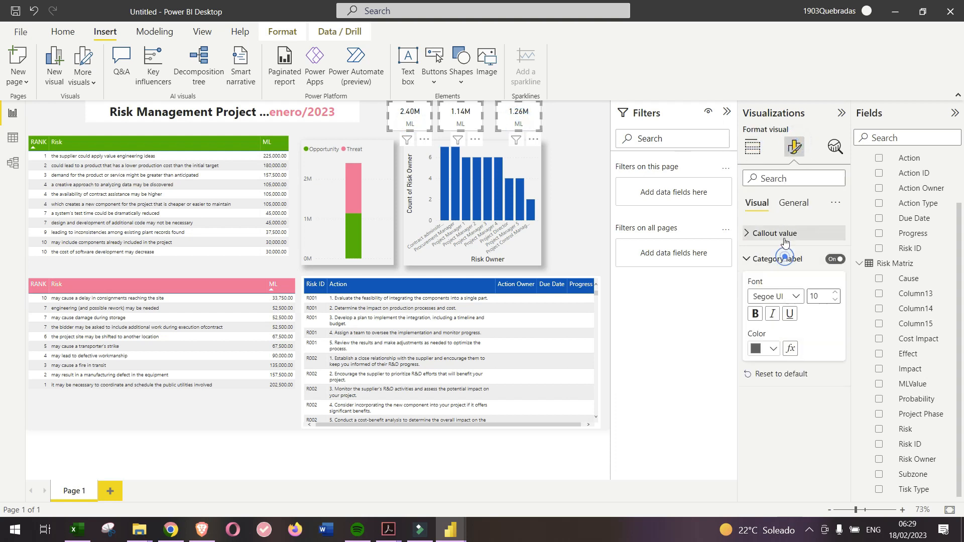
pyautogui.click(788, 236)
pyautogui.click(788, 235)
pyautogui.click(794, 203)
pyautogui.click(775, 235)
pyautogui.doubleClick(745, 325)
pyautogui.write('110')
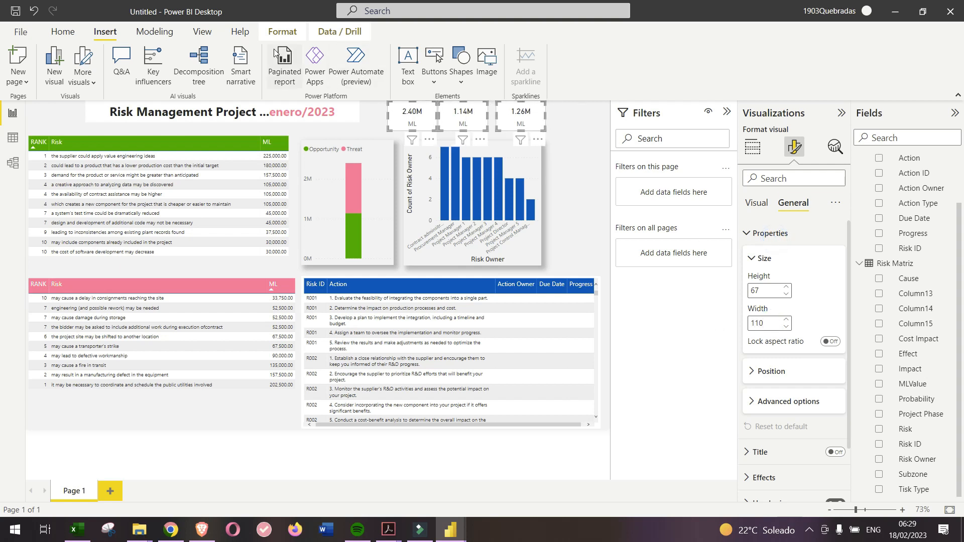
# - Distribute the three selected ML cards horizontally
pyautogui.click(282, 31)
pyautogui.click(271, 65)
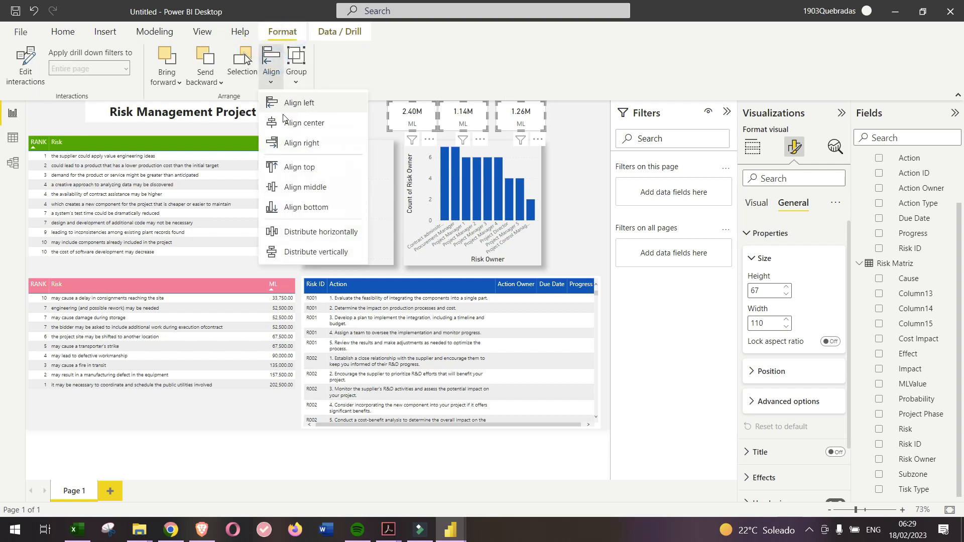
pyautogui.click(304, 237)
pyautogui.click(271, 59)
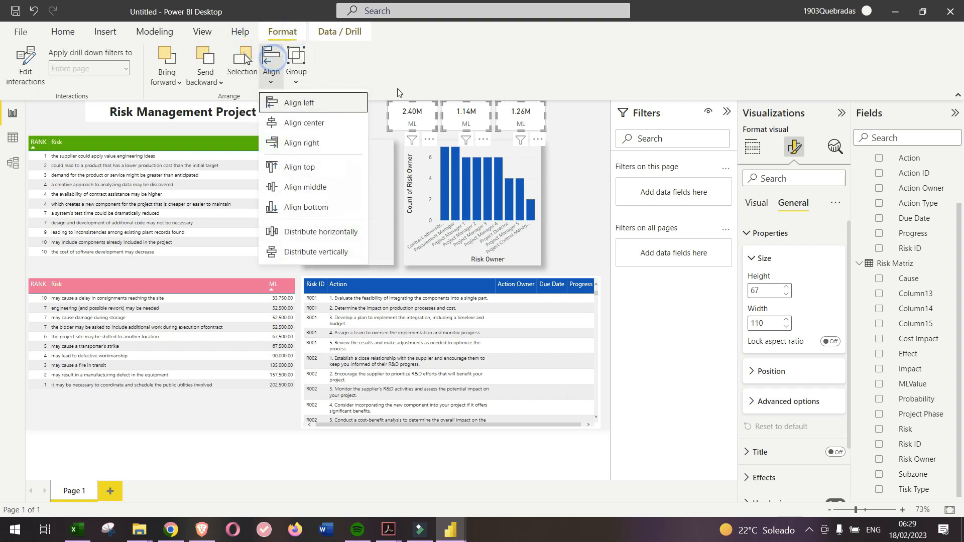
# - Insert a small slicer beside the third ML card and assign the Subzone field to it
pyautogui.click(552, 142)
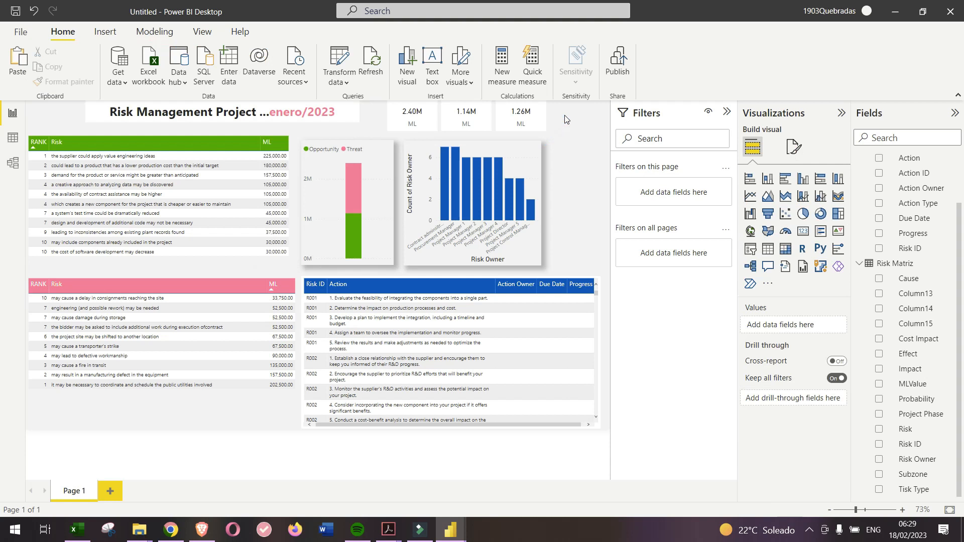
pyautogui.click(750, 250)
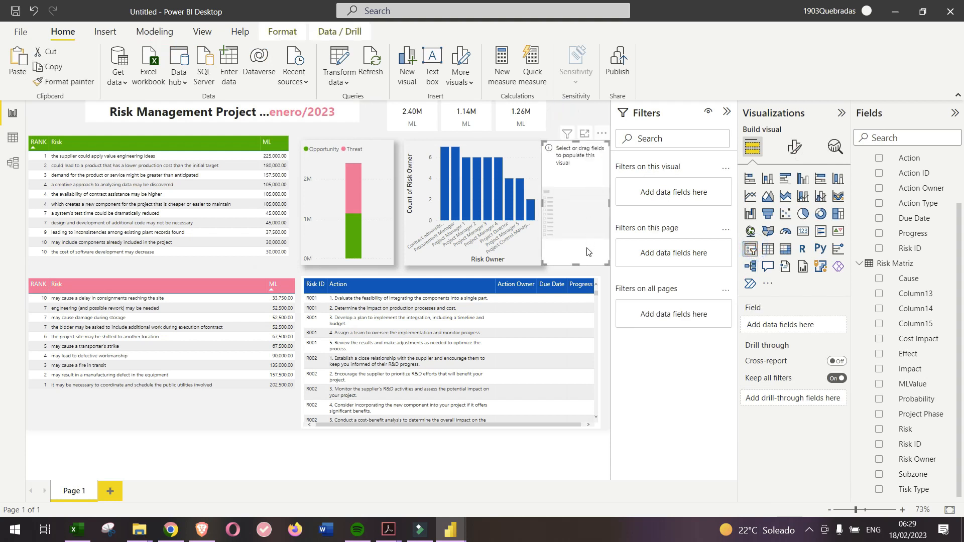
pyautogui.moveTo(544, 223); pyautogui.dragTo(555, 130)
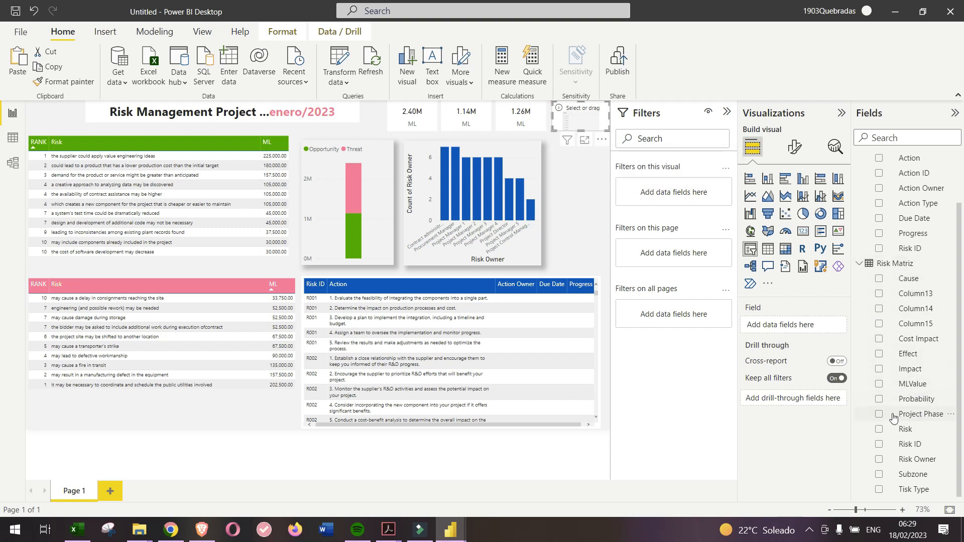
pyautogui.click(878, 415)
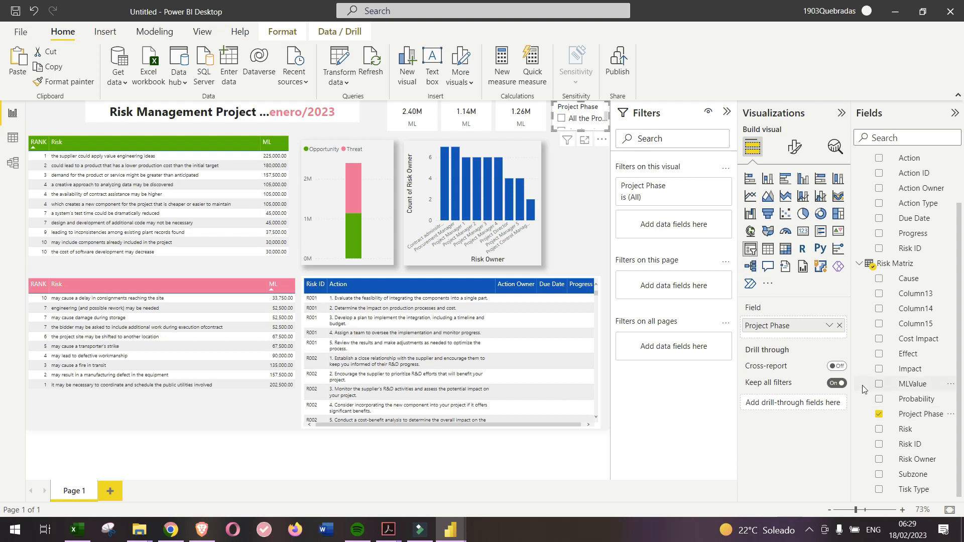
pyautogui.click(879, 415)
pyautogui.click(879, 475)
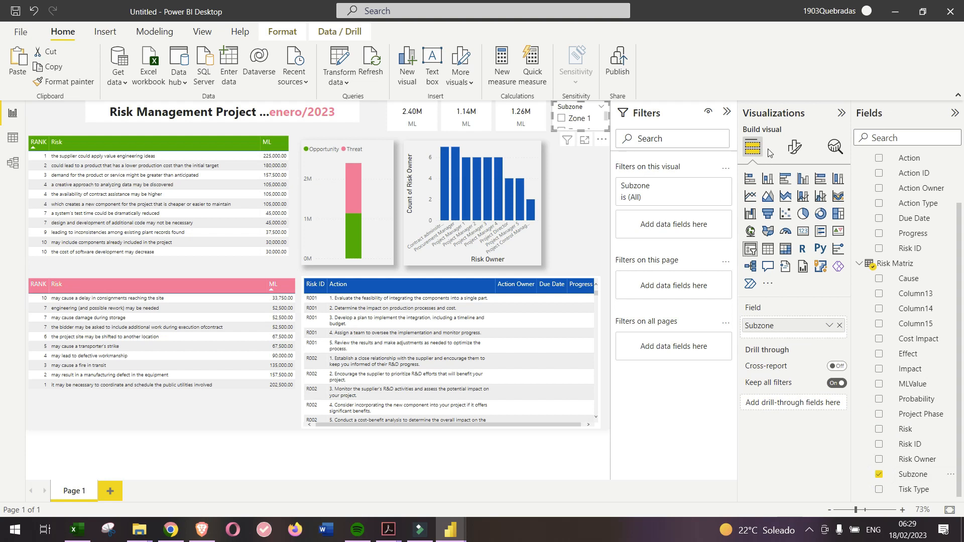
# - Look through the Subzone slicer's orientation, selection, header, values and general formatting options
pyautogui.click(795, 147)
pyautogui.click(777, 233)
pyautogui.click(789, 300)
pyautogui.click(797, 299)
pyautogui.click(798, 204)
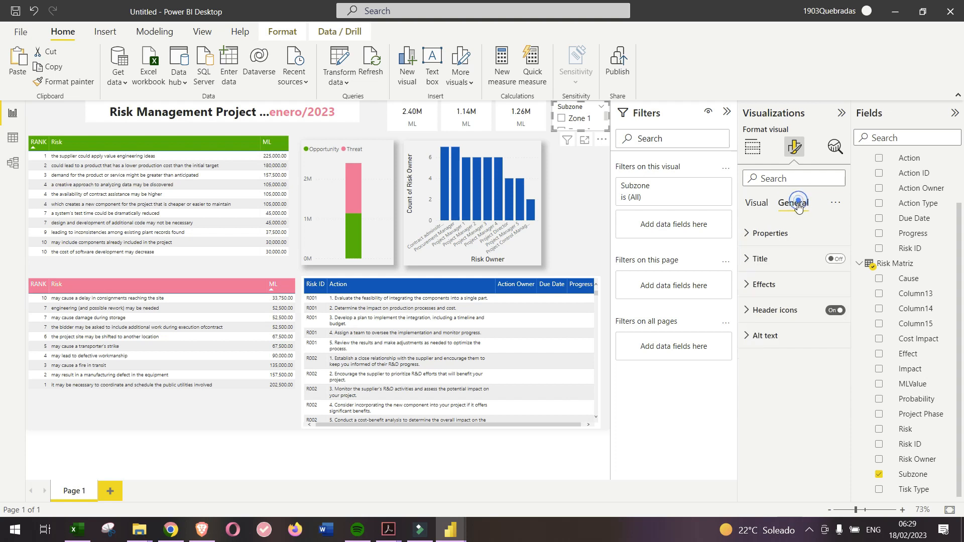
pyautogui.click(781, 234)
pyautogui.click(757, 203)
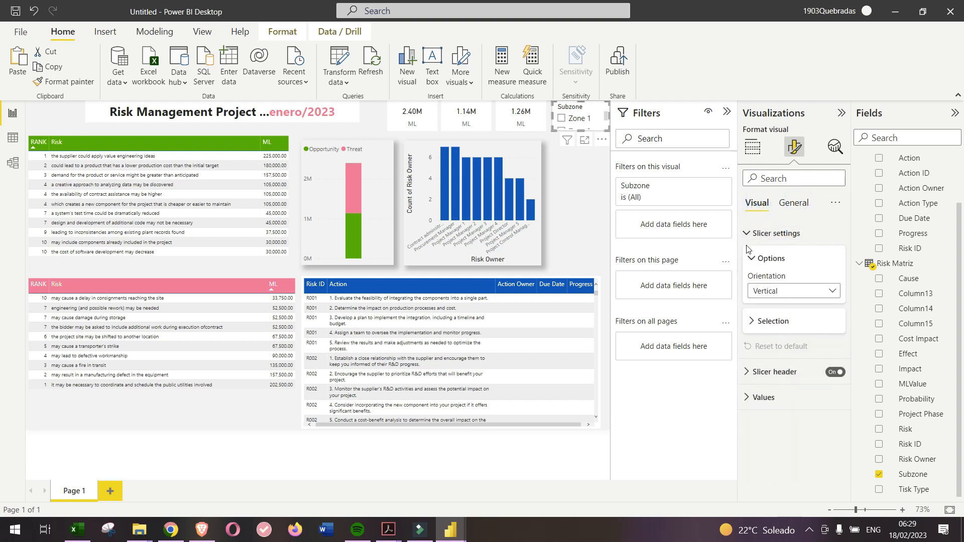
pyautogui.click(790, 205)
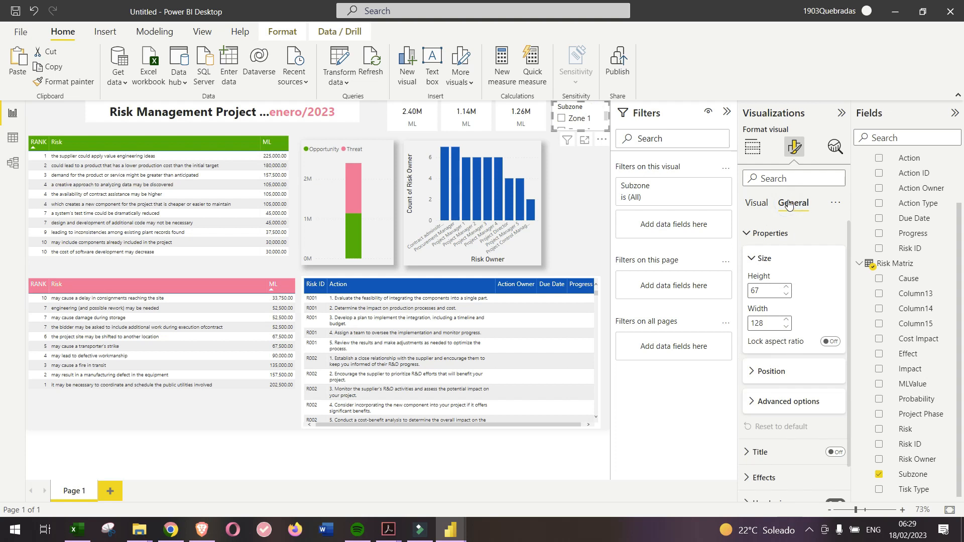
pyautogui.click(756, 203)
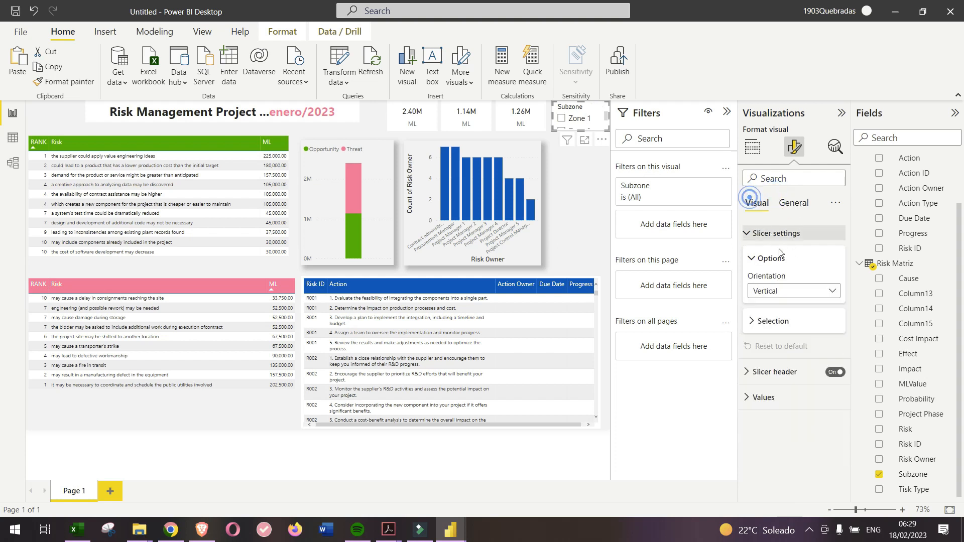
pyautogui.click(778, 325)
pyautogui.click(783, 291)
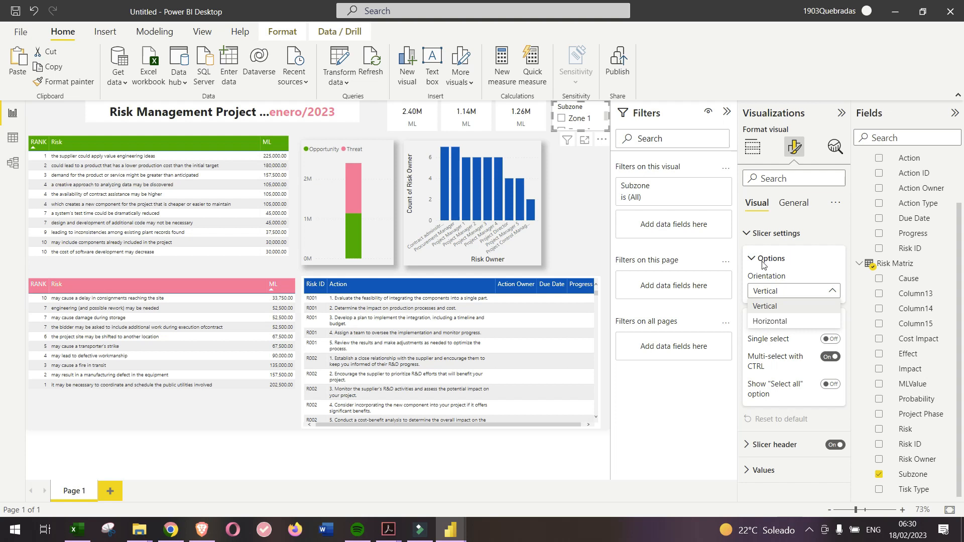
pyautogui.click(762, 233)
pyautogui.click(761, 258)
pyautogui.click(761, 259)
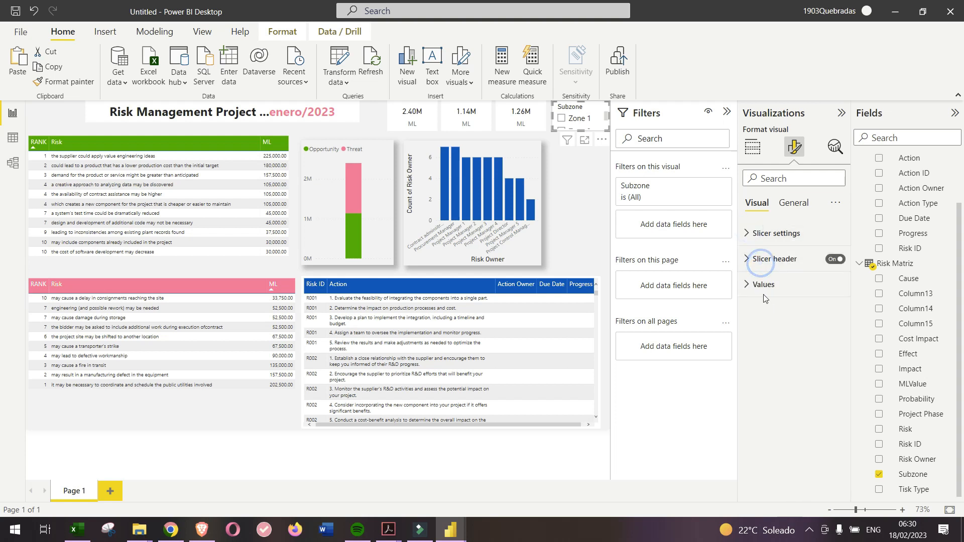
pyautogui.click(761, 284)
pyautogui.click(761, 285)
pyautogui.click(795, 197)
pyautogui.click(799, 233)
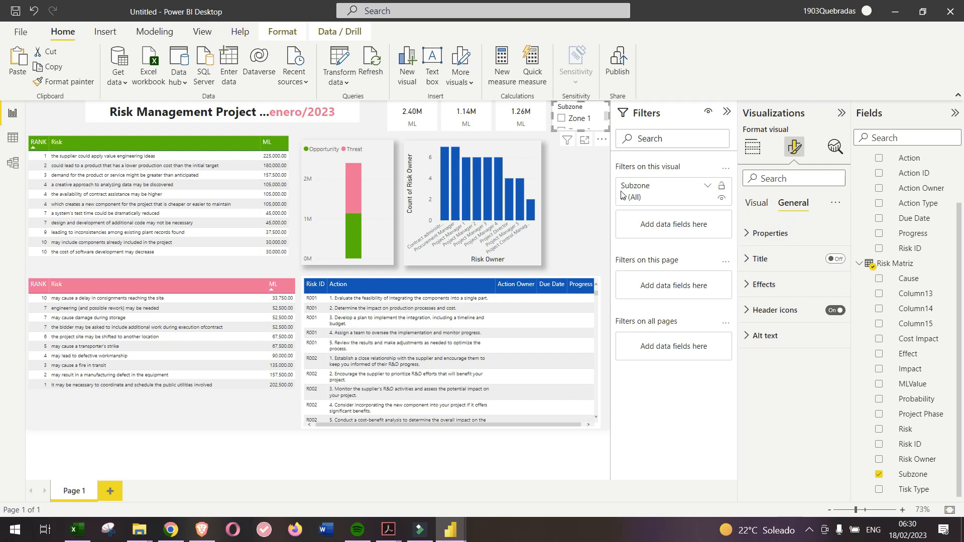
# - Enlarge the Subzone slicer over the third ML card so that all four zones fit
pyautogui.click(570, 161)
pyautogui.click(561, 128)
pyautogui.moveTo(553, 130); pyautogui.dragTo(513, 163)
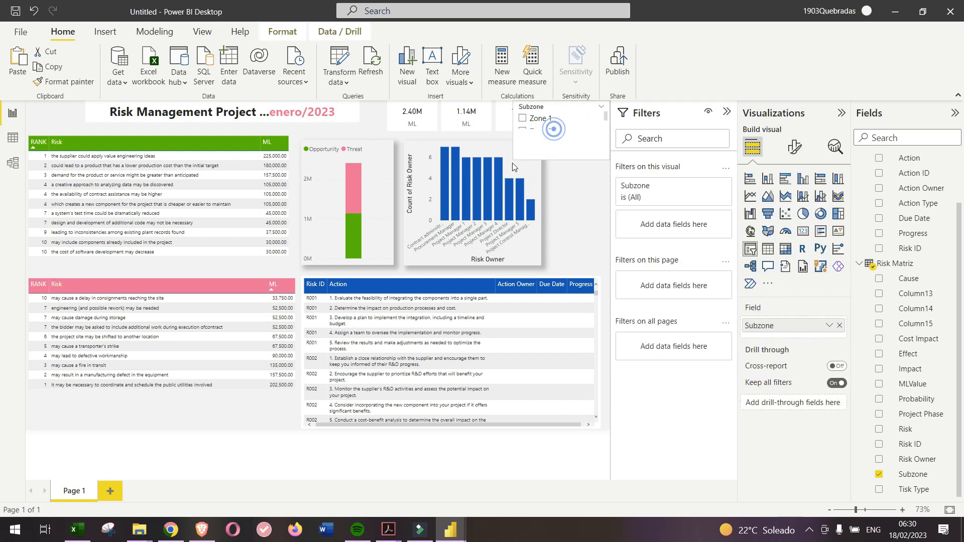
# - Check the enlarged Subzone slicer's effects, title, properties and header settings for a way to change its layout
pyautogui.click(795, 147)
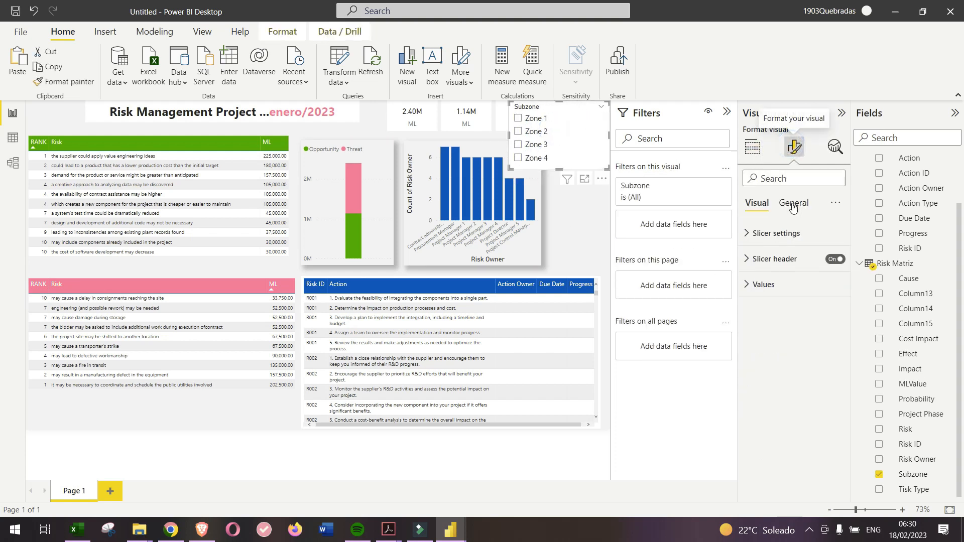
pyautogui.click(804, 204)
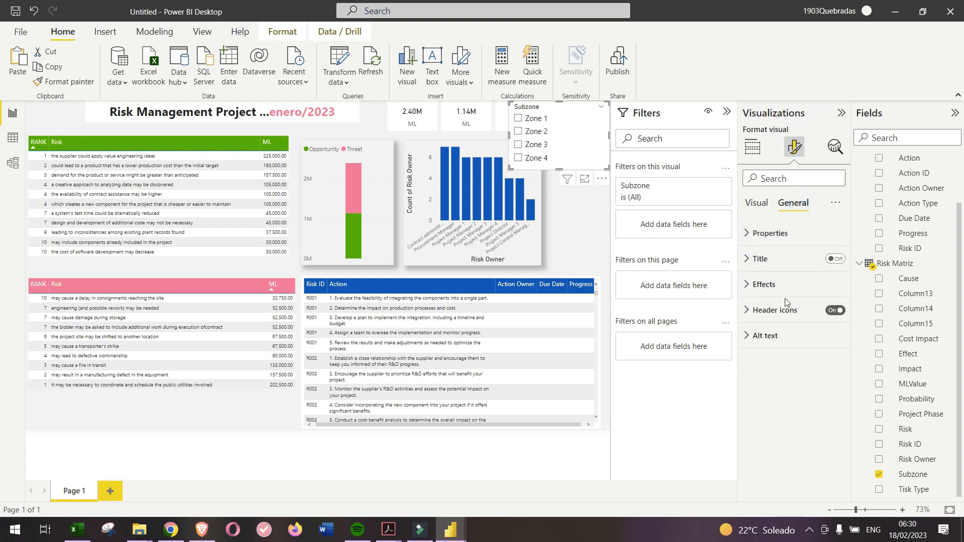
pyautogui.click(780, 285)
pyautogui.click(779, 286)
pyautogui.click(775, 255)
pyautogui.click(775, 256)
pyautogui.click(773, 237)
pyautogui.click(772, 236)
pyautogui.click(758, 203)
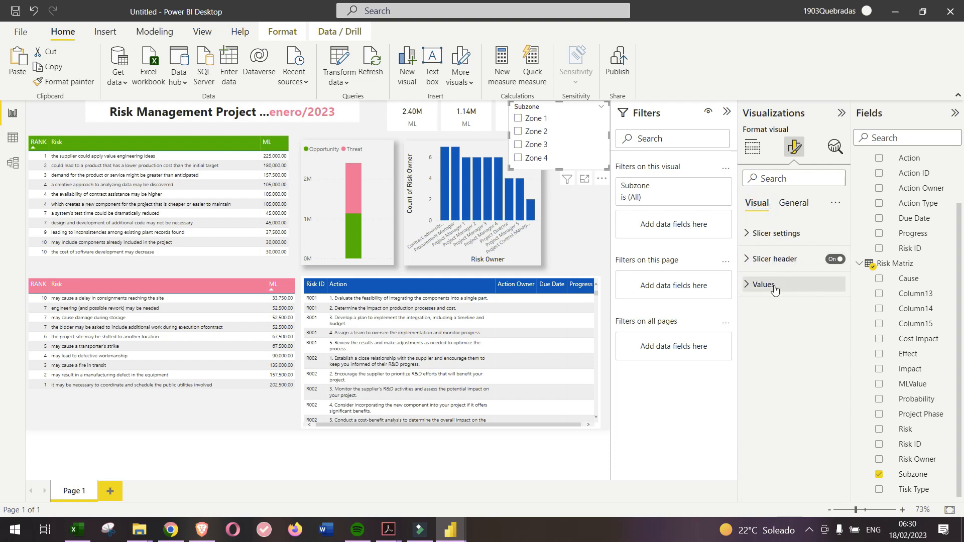
pyautogui.click(772, 260)
pyautogui.click(773, 260)
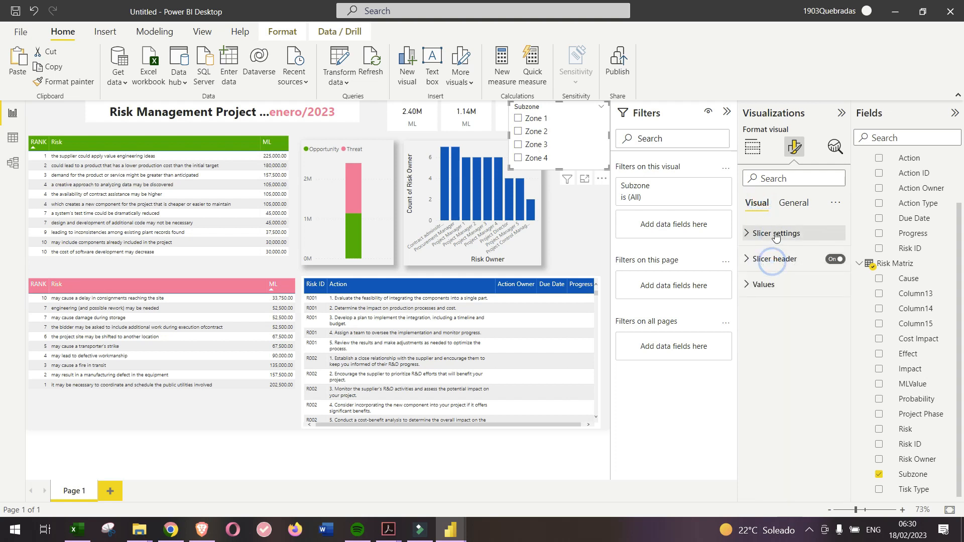
# - Try the Horizontal orientation on the Subzone slicer and return it to Vertical
pyautogui.click(776, 233)
pyautogui.click(789, 296)
pyautogui.click(780, 320)
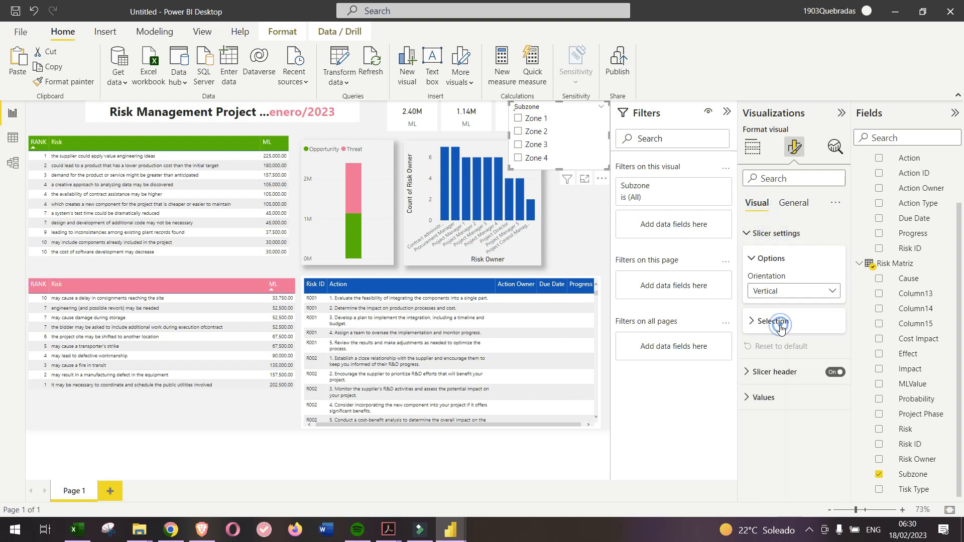
pyautogui.click(788, 291)
pyautogui.click(790, 307)
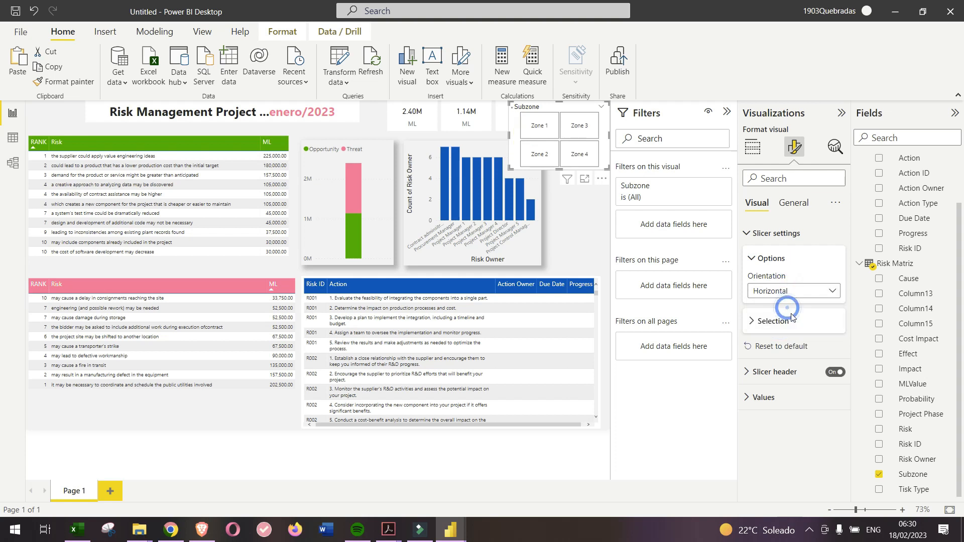
pyautogui.click(792, 324)
pyautogui.click(792, 325)
pyautogui.click(792, 326)
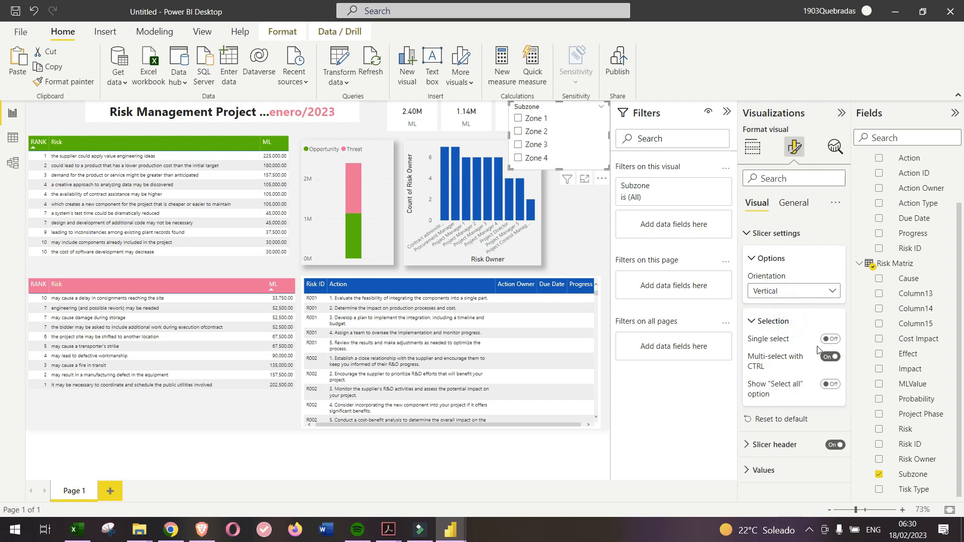
# - Try Single select on the Subzone slicer, turn it off again, and review the slicer's header and values text settings
pyautogui.click(830, 340)
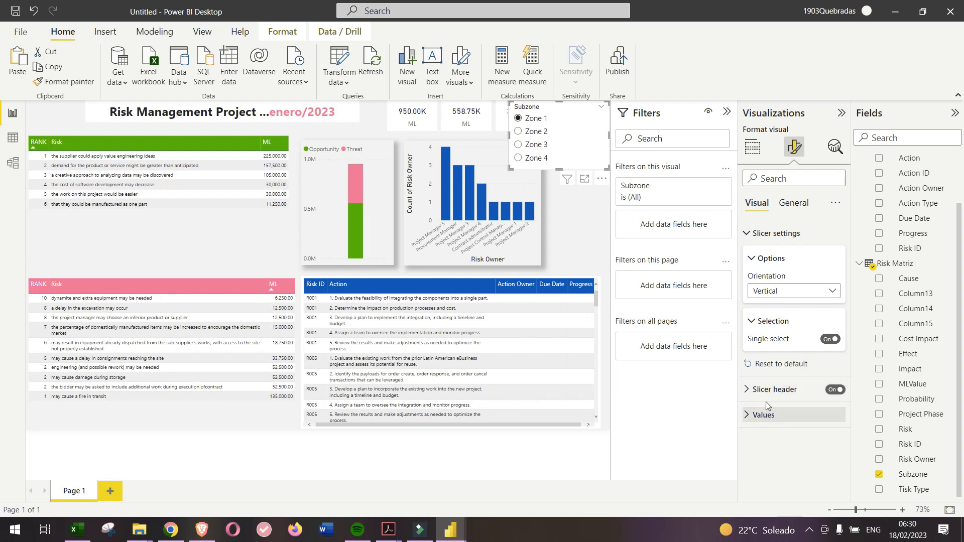
pyautogui.click(766, 340)
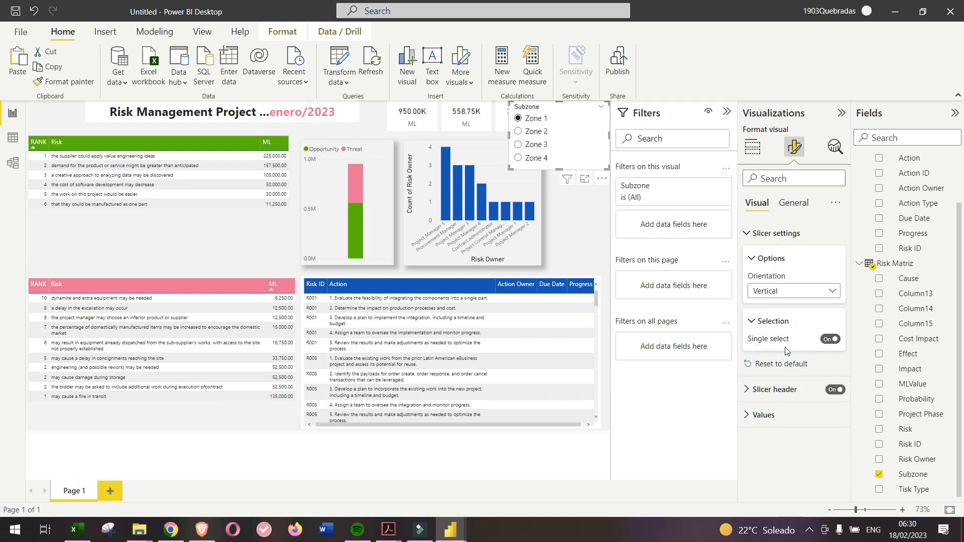
pyautogui.click(831, 341)
pyautogui.click(759, 445)
pyautogui.scroll(-5, 774, 402)
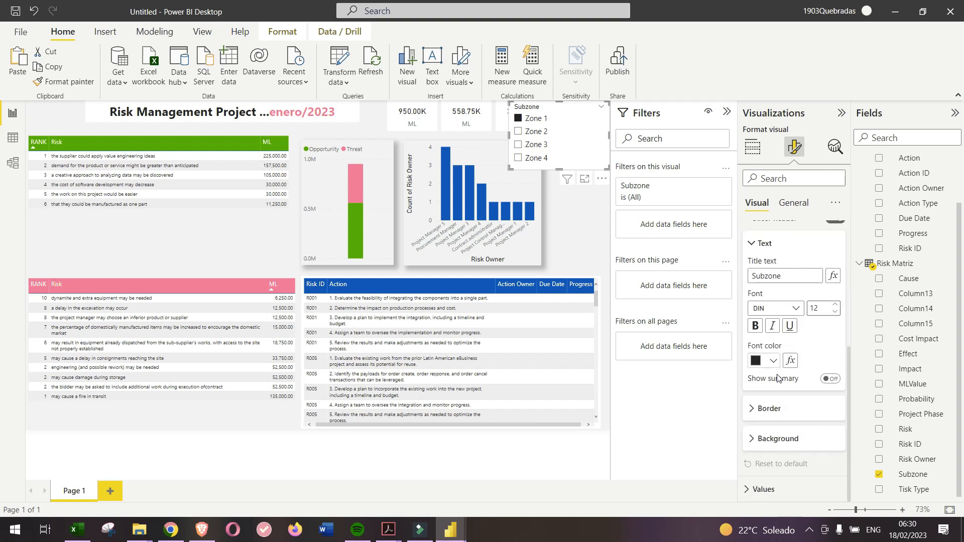
pyautogui.click(763, 489)
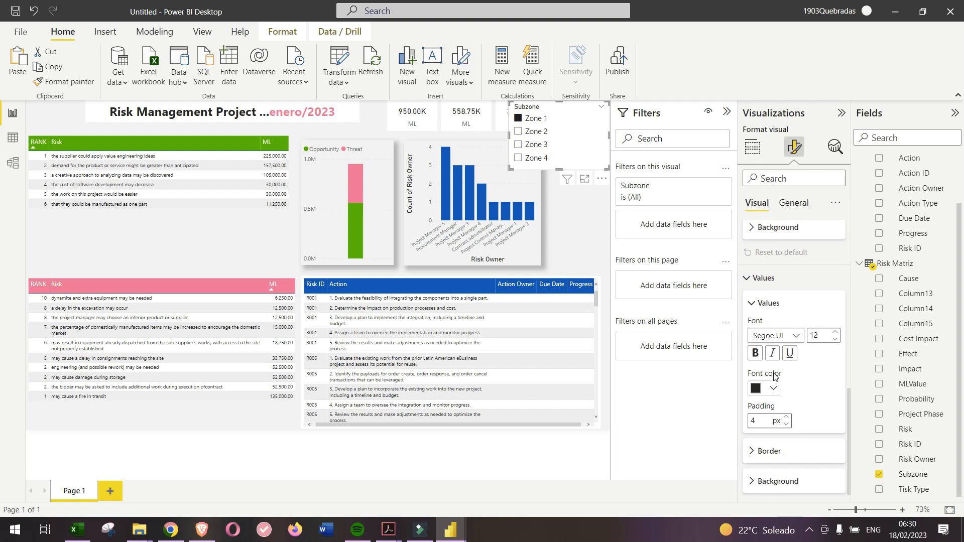
# - Change the Subzone slicer to a dropdown and shrink it to fit beside the ML cards
pyautogui.moveTo(510, 169); pyautogui.dragTo(558, 167)
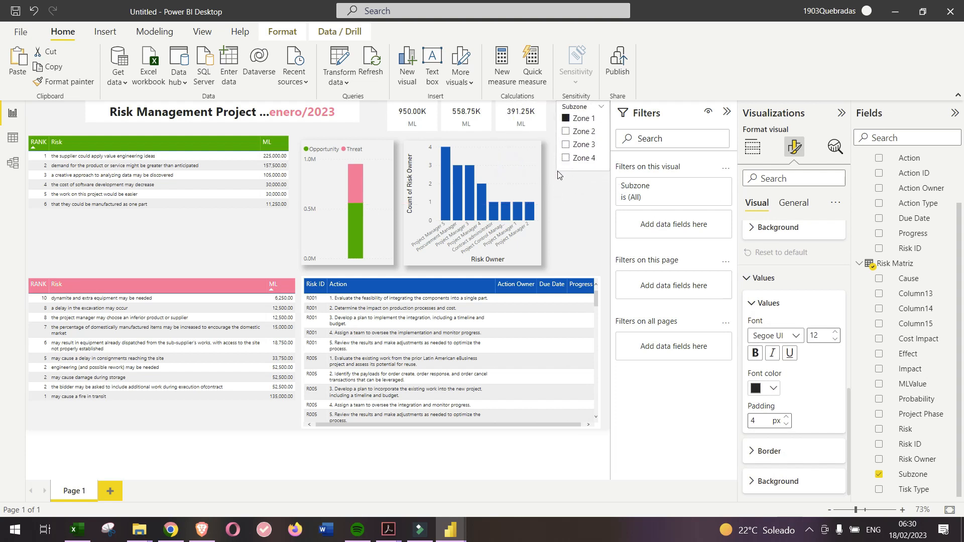
pyautogui.click(601, 107)
pyautogui.click(576, 134)
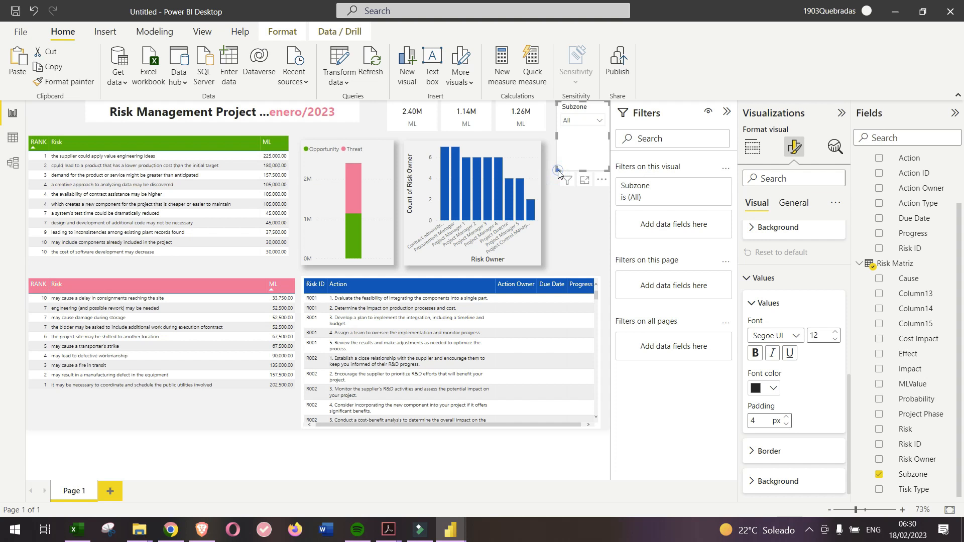
pyautogui.moveTo(559, 171); pyautogui.dragTo(553, 132)
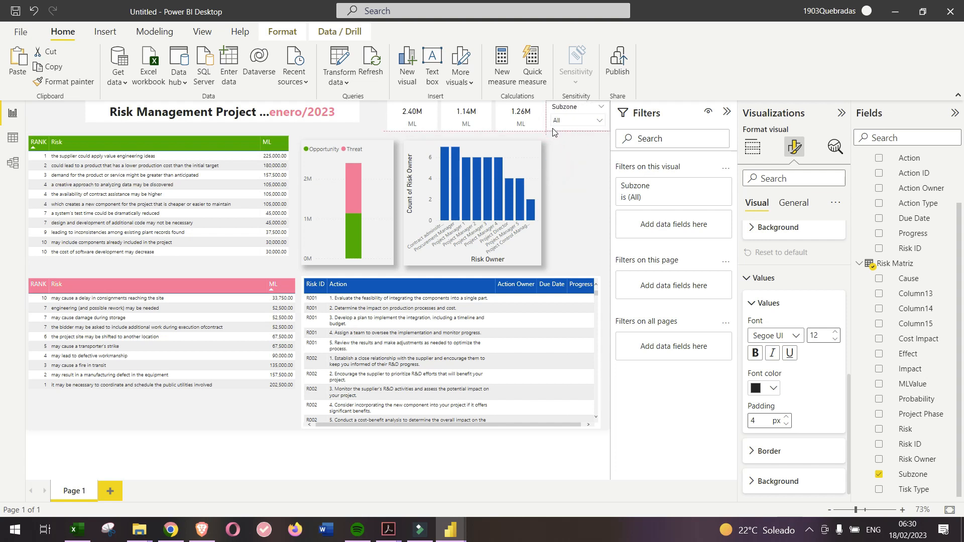
# - Filter the report to Zone 1 with the Subzone slicer and close its list
pyautogui.click(578, 120)
pyautogui.click(579, 134)
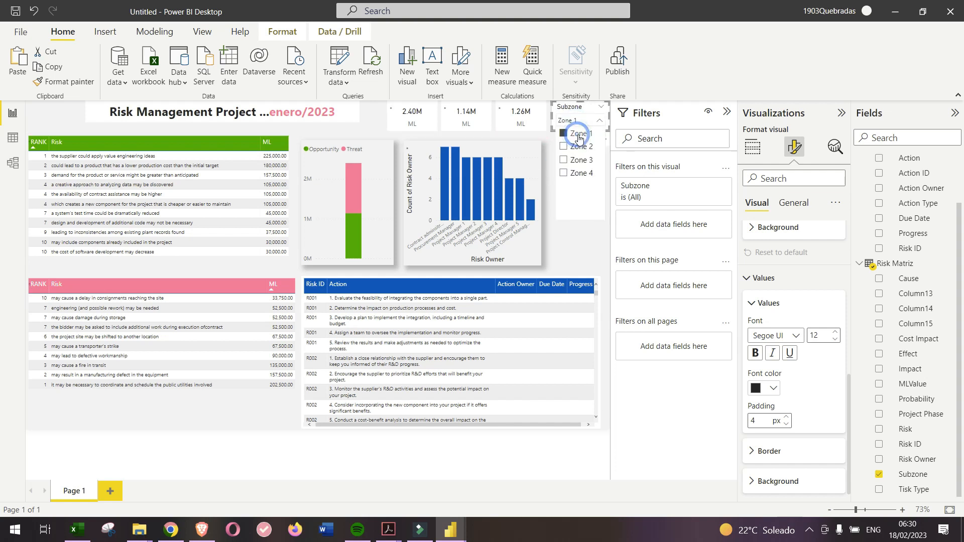
pyautogui.click(197, 236)
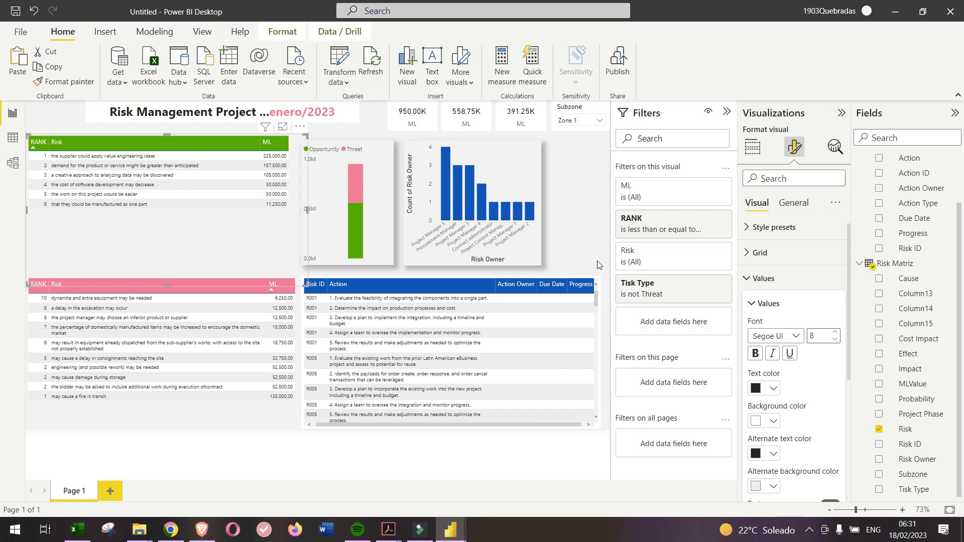
# - Turn off the background effect of the actions table
pyautogui.click(597, 282)
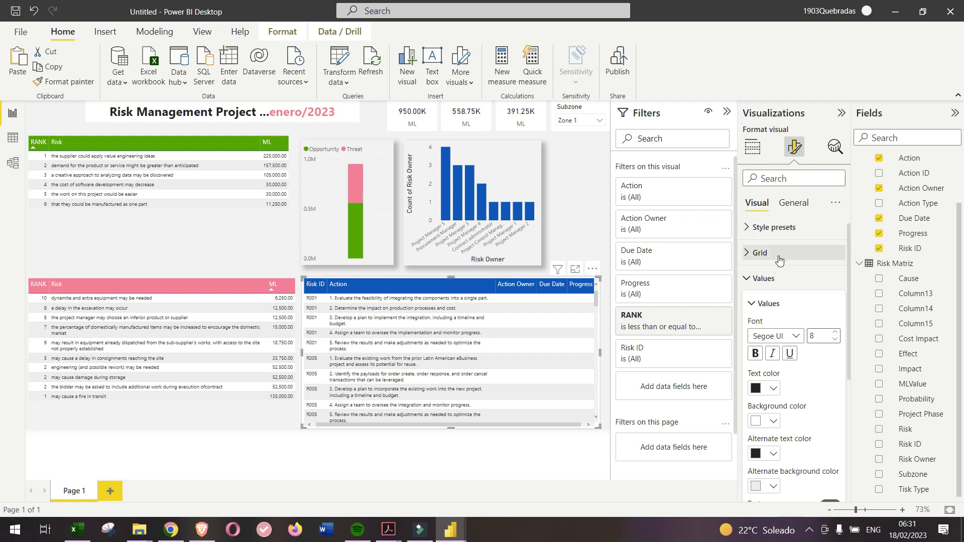
pyautogui.click(776, 278)
pyautogui.click(803, 202)
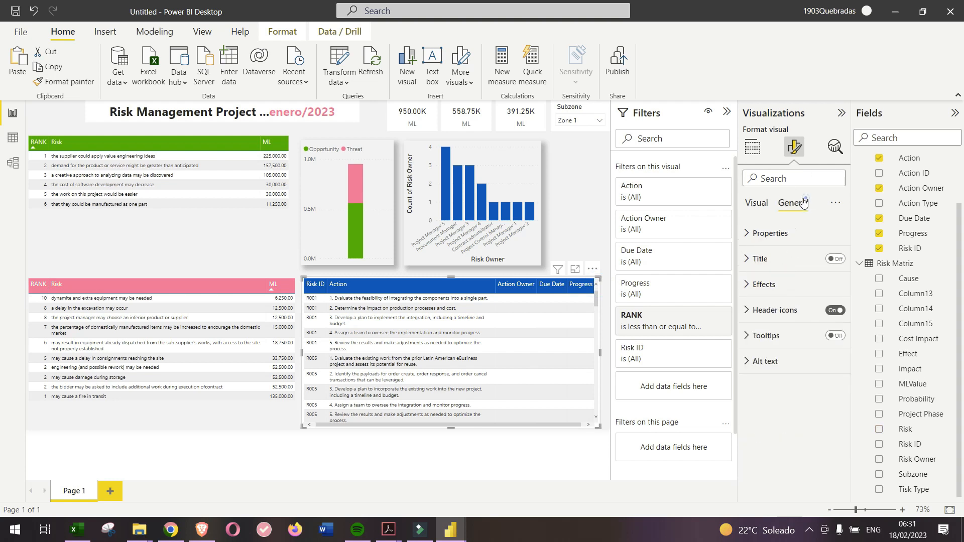
pyautogui.click(771, 285)
pyautogui.click(835, 310)
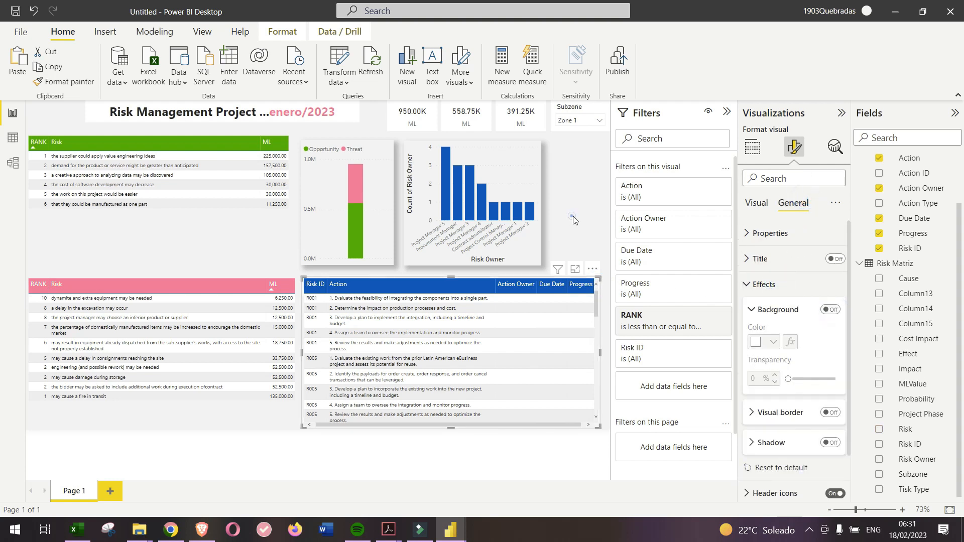
# - Widen the actions table to the right edge of the report page
pyautogui.click(598, 287)
pyautogui.click(597, 278)
pyautogui.moveTo(601, 278); pyautogui.dragTo(611, 278)
pyautogui.click(586, 230)
# - Select the rank 1 risk row in the opportunities table
pyautogui.click(149, 157)
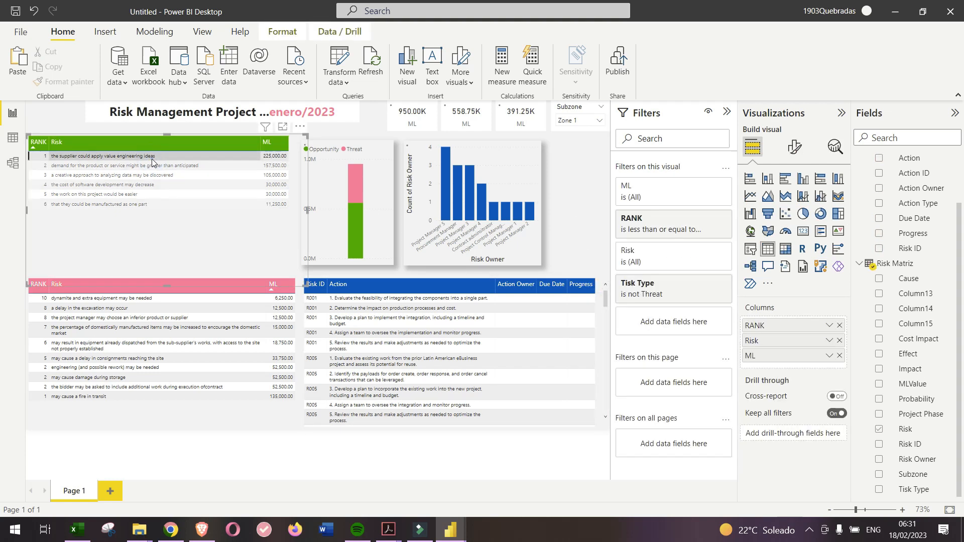